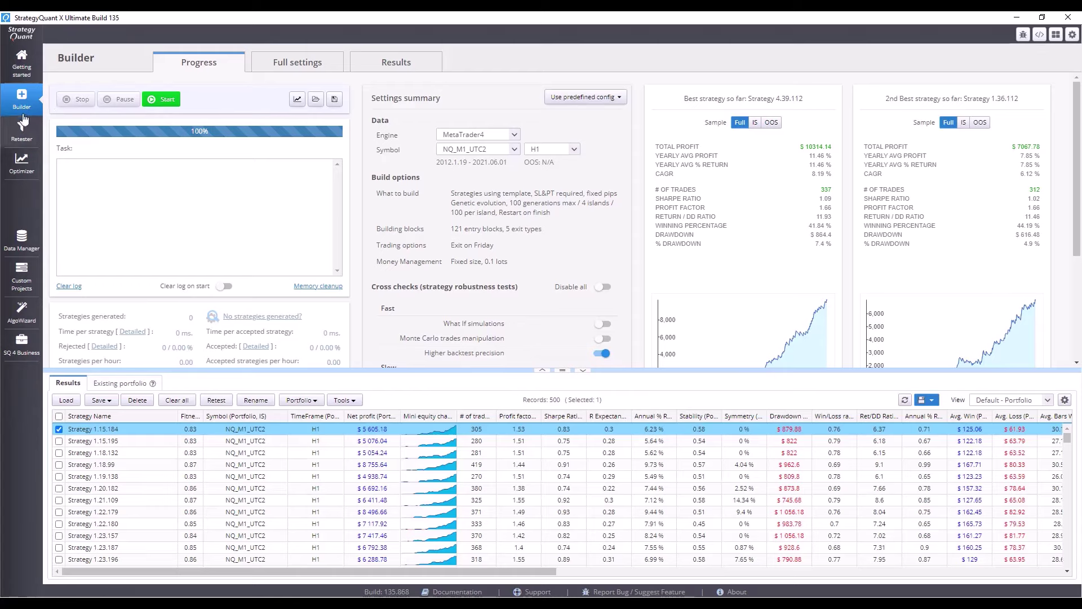
View the Retester, then open the NQ CFD project from the custom projects list.
{"action": "left_click", "coordinate": [24, 138]}
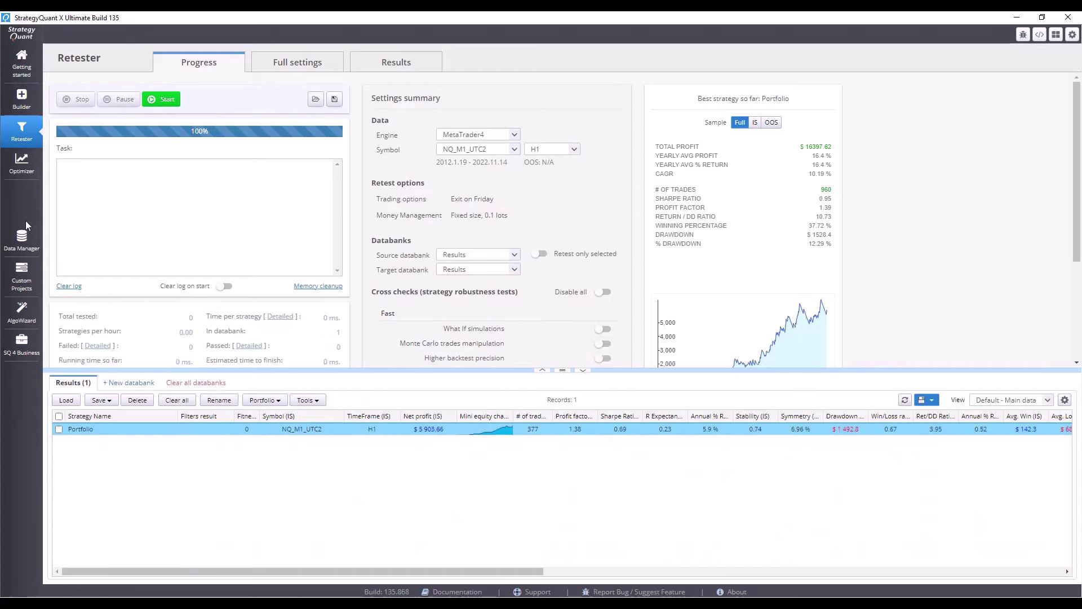
{"action": "left_click", "coordinate": [21, 271]}
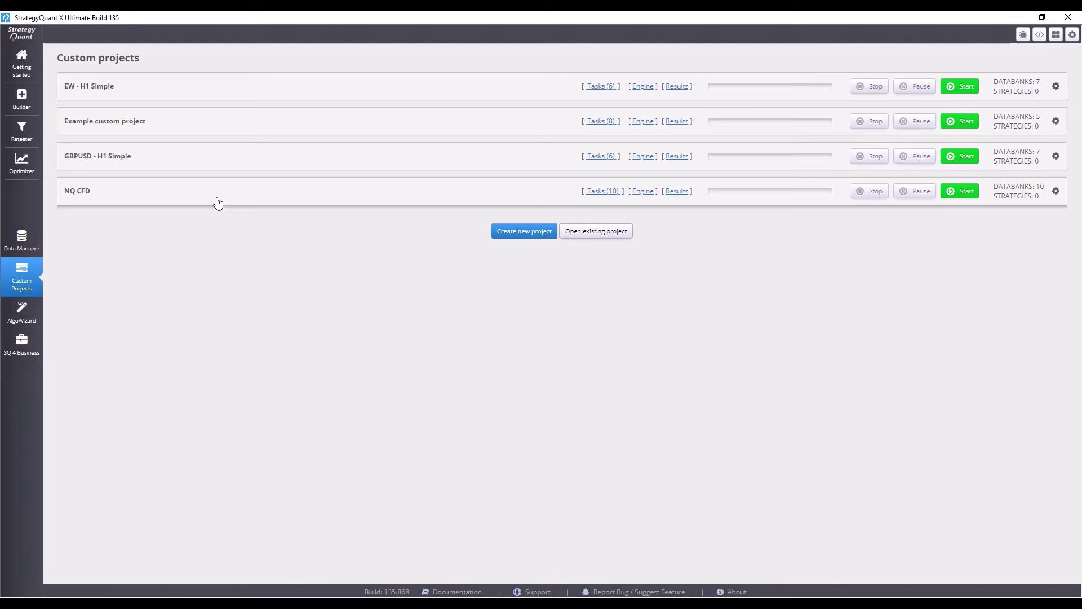
{"action": "left_click", "coordinate": [105, 199]}
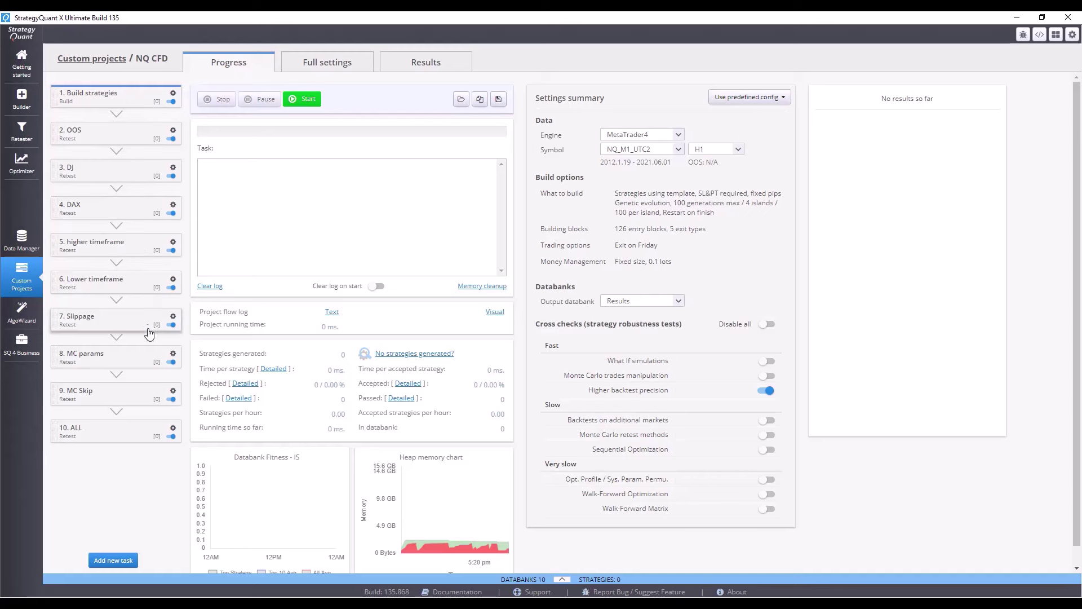
Examine the settings summaries of the NQ CFD project's tasks, from OOS through MC Skip and back to Build strategies.
{"action": "left_click", "coordinate": [136, 135]}
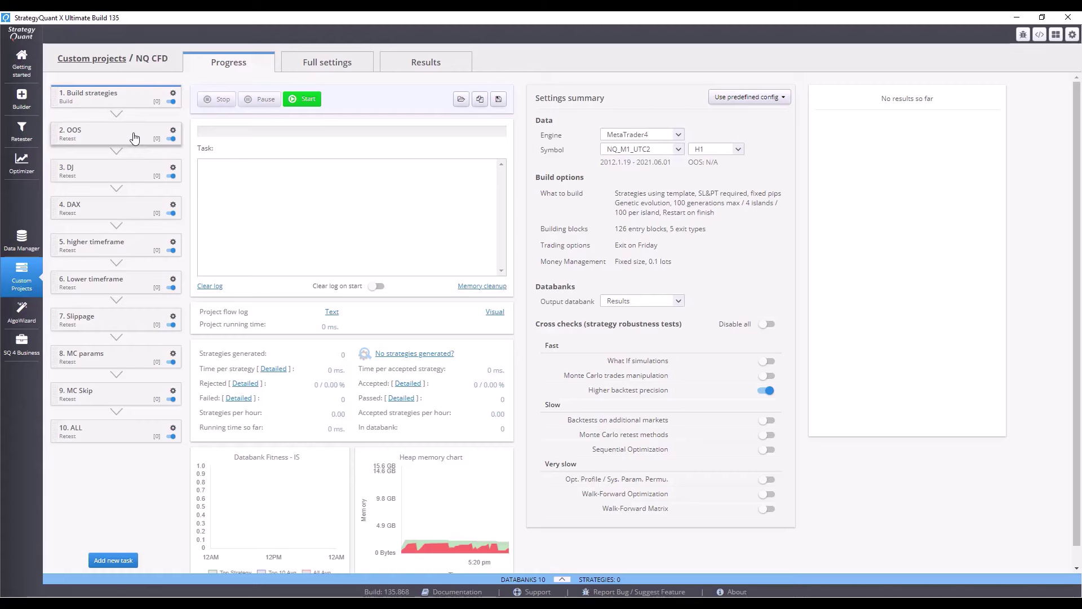
{"action": "left_click", "coordinate": [140, 167]}
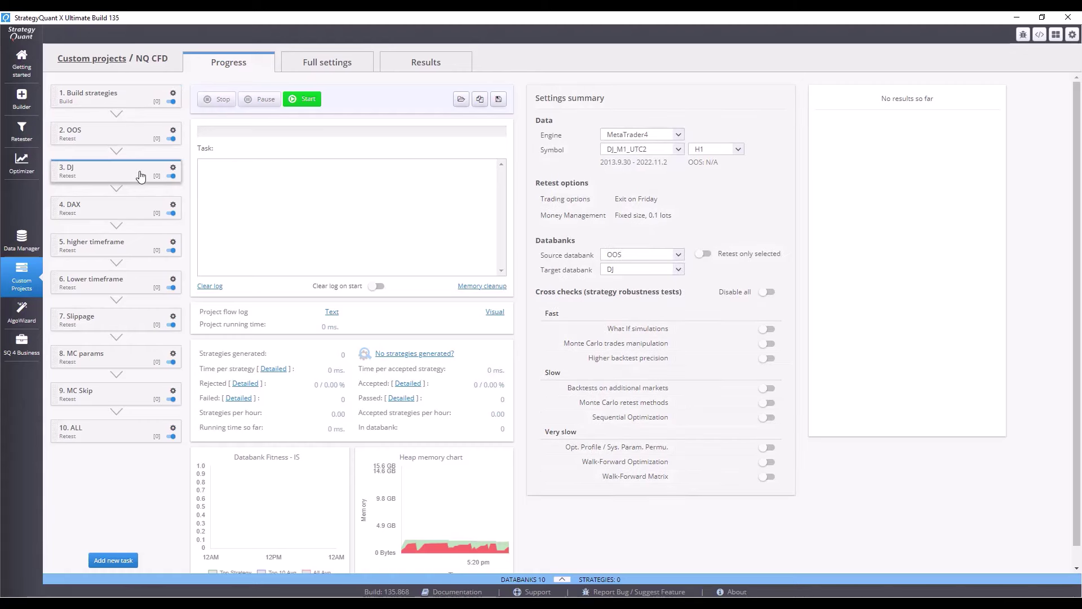
{"action": "left_click", "coordinate": [133, 213]}
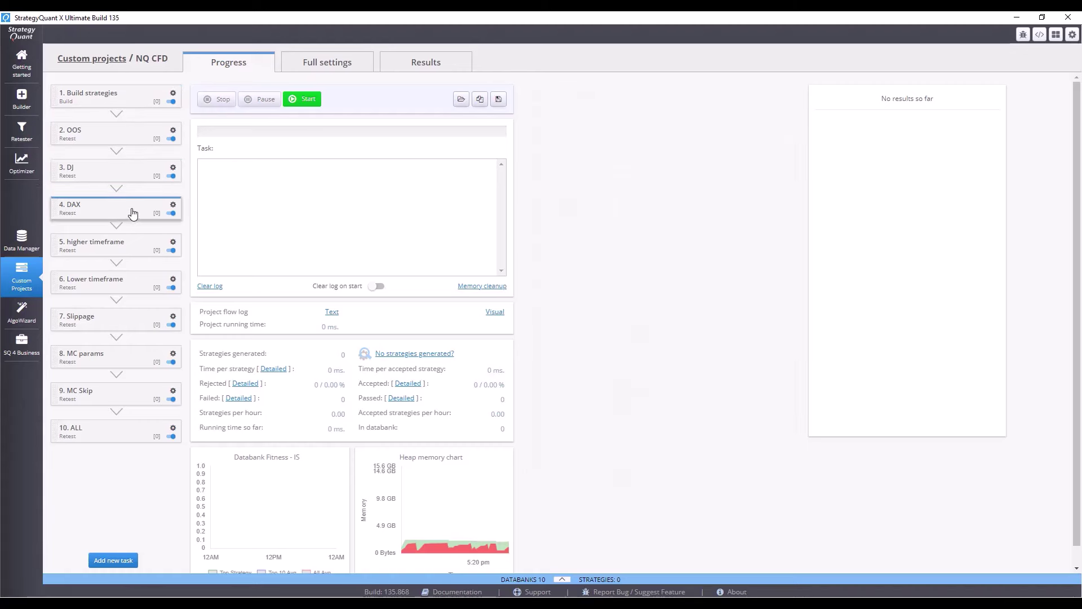
{"action": "left_click", "coordinate": [153, 244]}
{"action": "left_click", "coordinate": [156, 316]}
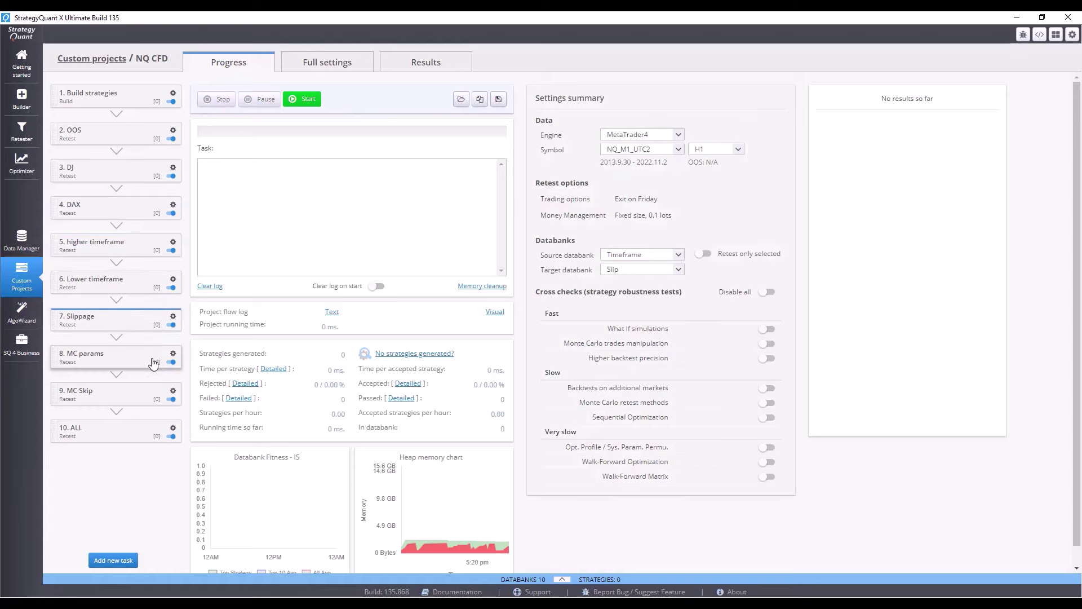
{"action": "left_click", "coordinate": [149, 364]}
{"action": "left_click", "coordinate": [143, 400]}
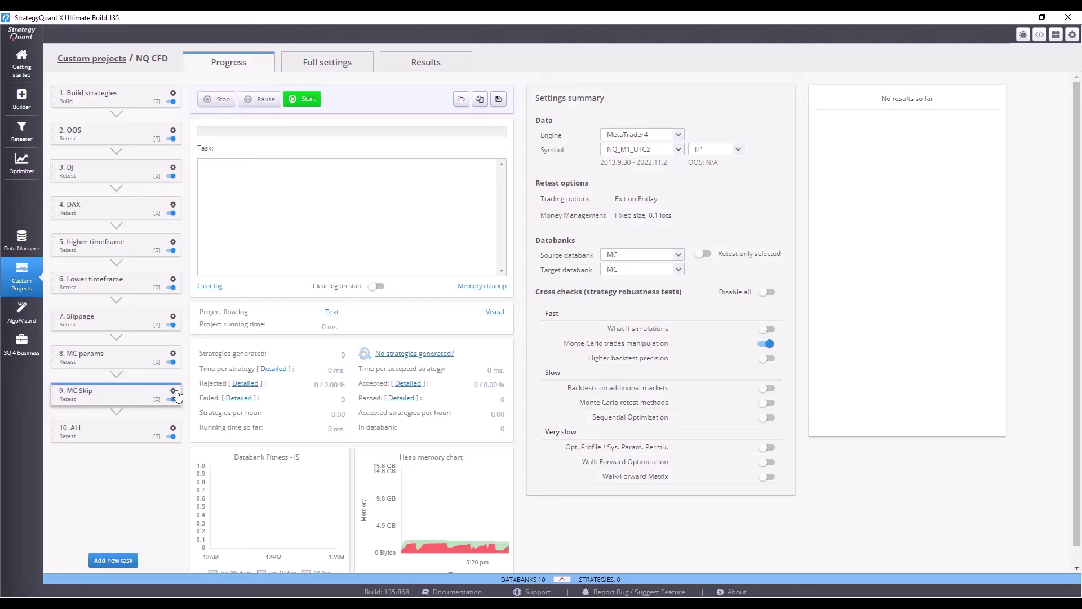
{"action": "left_click", "coordinate": [134, 96]}
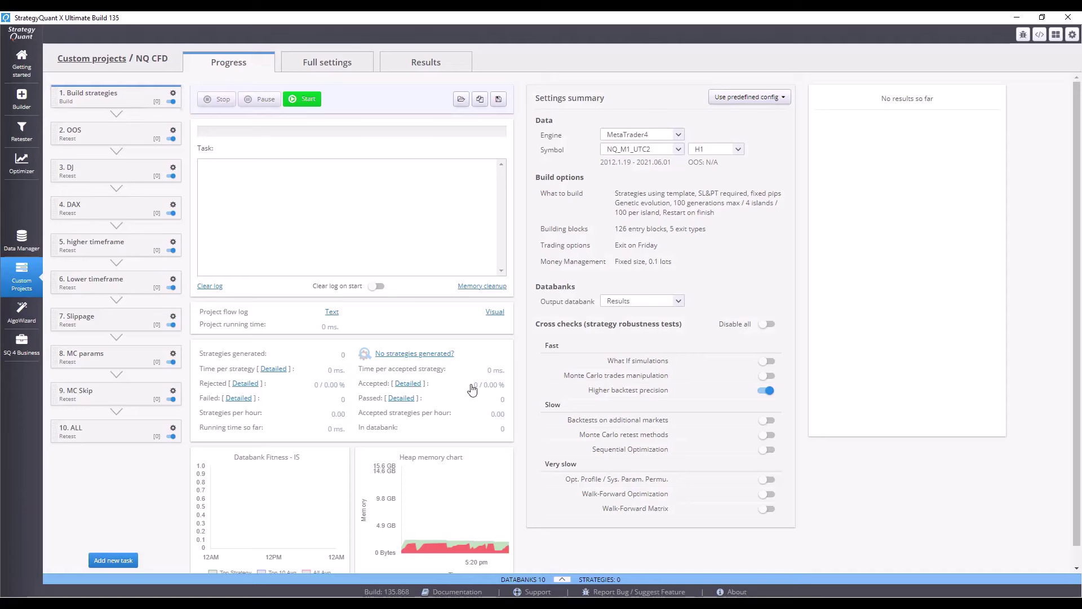
Show the NQ CFD project's databanks and review how the OOS, DJ and timeframe retest tasks use them.
{"action": "left_click", "coordinate": [562, 581]}
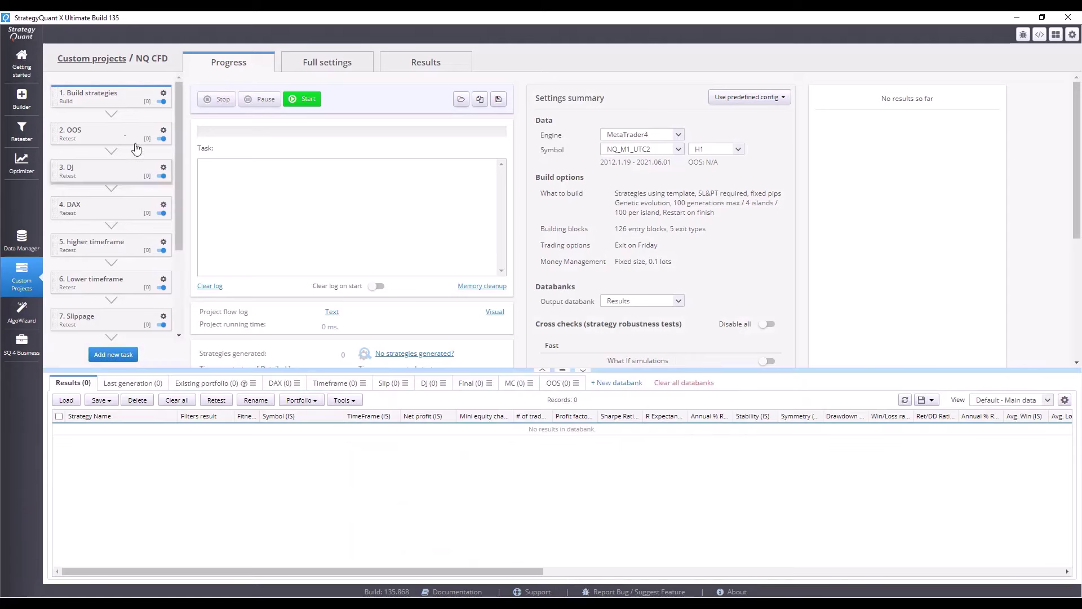
{"action": "left_click", "coordinate": [113, 133]}
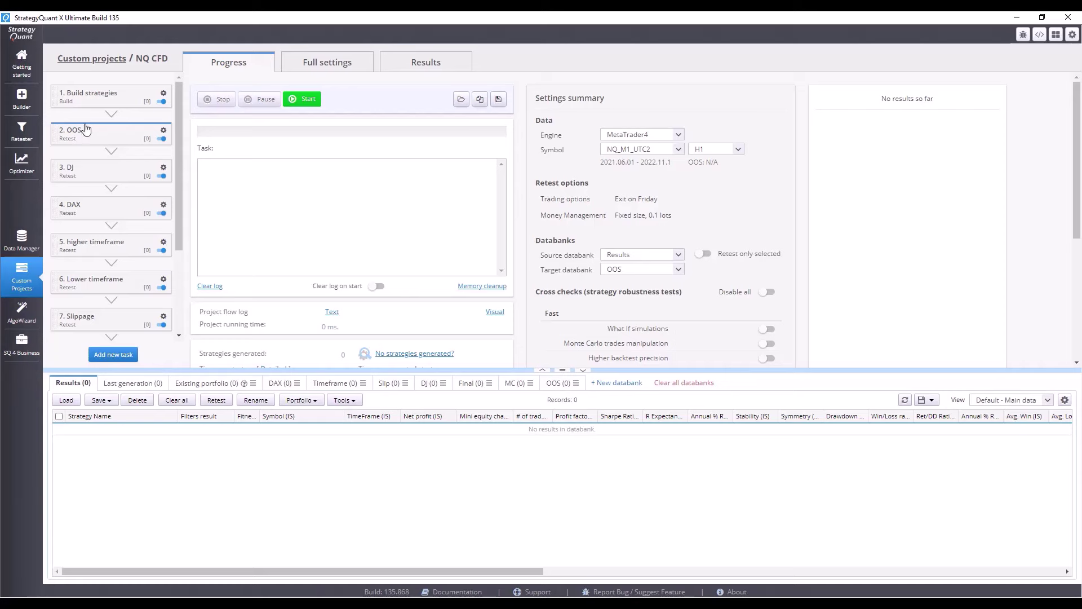
{"action": "left_click", "coordinate": [124, 177]}
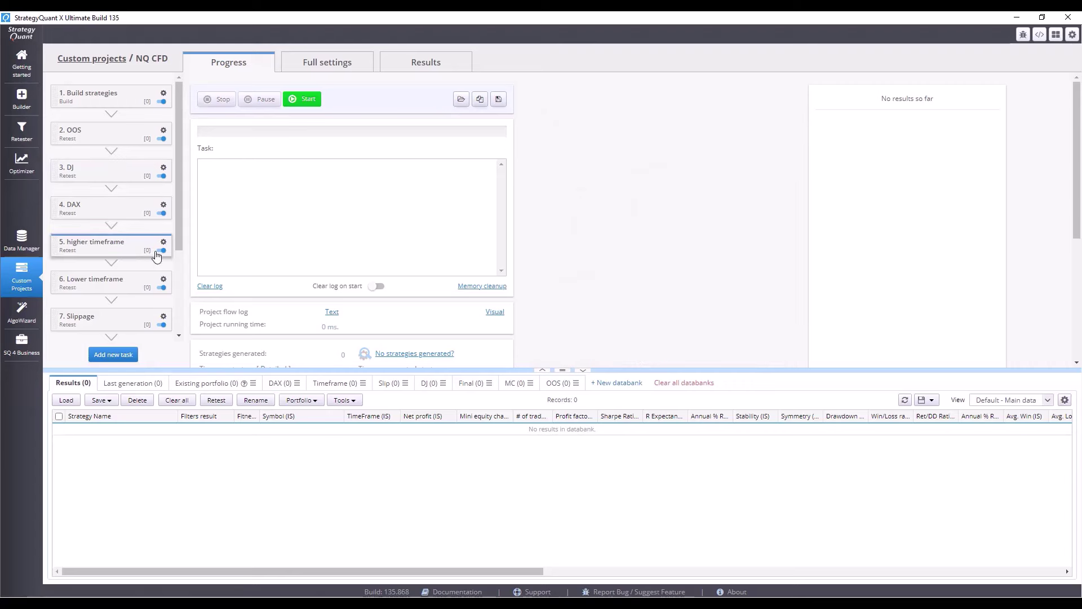
{"action": "left_click", "coordinate": [153, 287]}
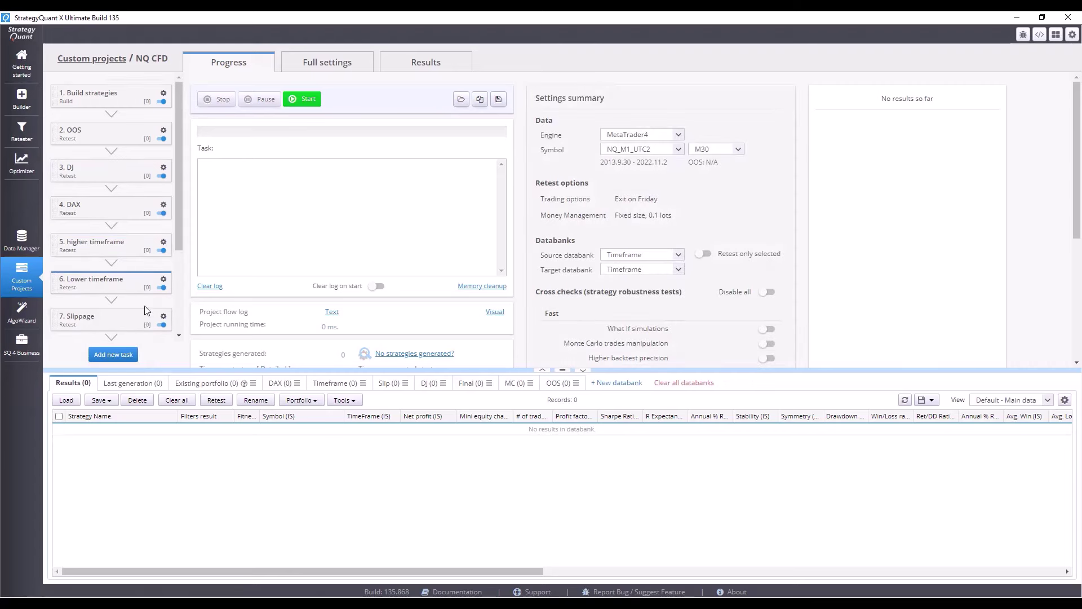
{"action": "scroll", "coordinate": [129, 253], "scroll_direction": "down", "scroll_amount": 5}
{"action": "scroll", "coordinate": [105, 186], "scroll_direction": "up", "scroll_amount": 5}
{"action": "scroll", "coordinate": [143, 167], "scroll_direction": "down", "scroll_amount": 3}
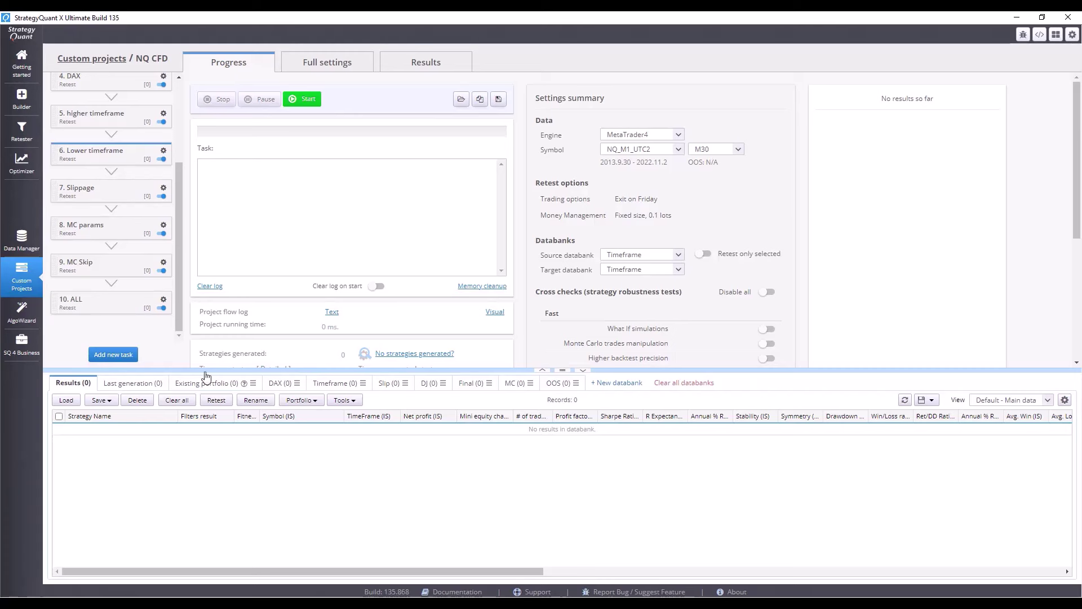
Return to the custom projects list and create a new project named GBPJPY.
{"action": "left_click", "coordinate": [110, 63]}
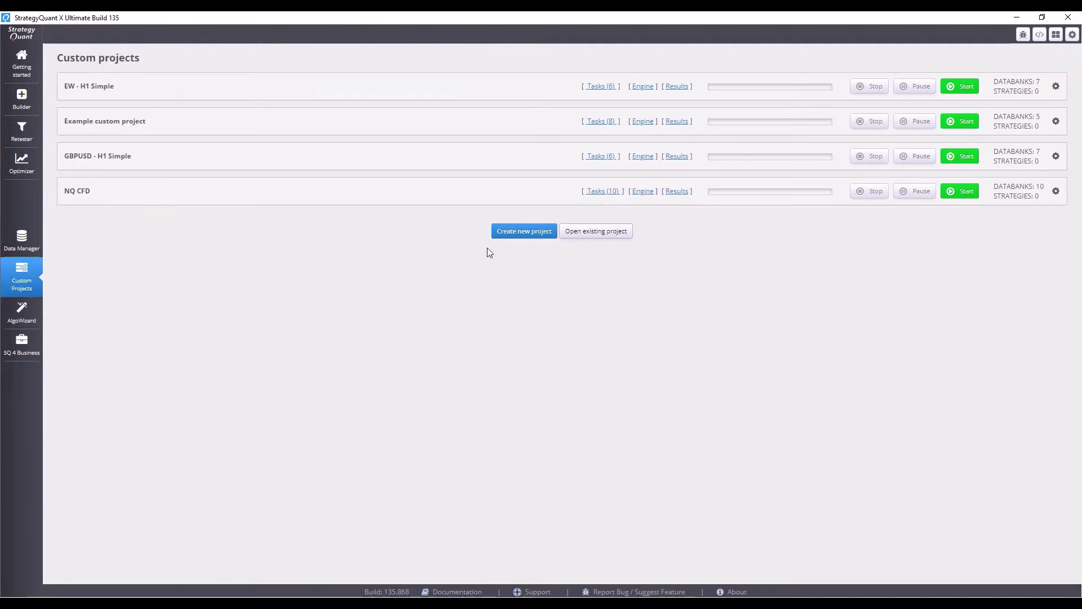
{"action": "left_click", "coordinate": [510, 233]}
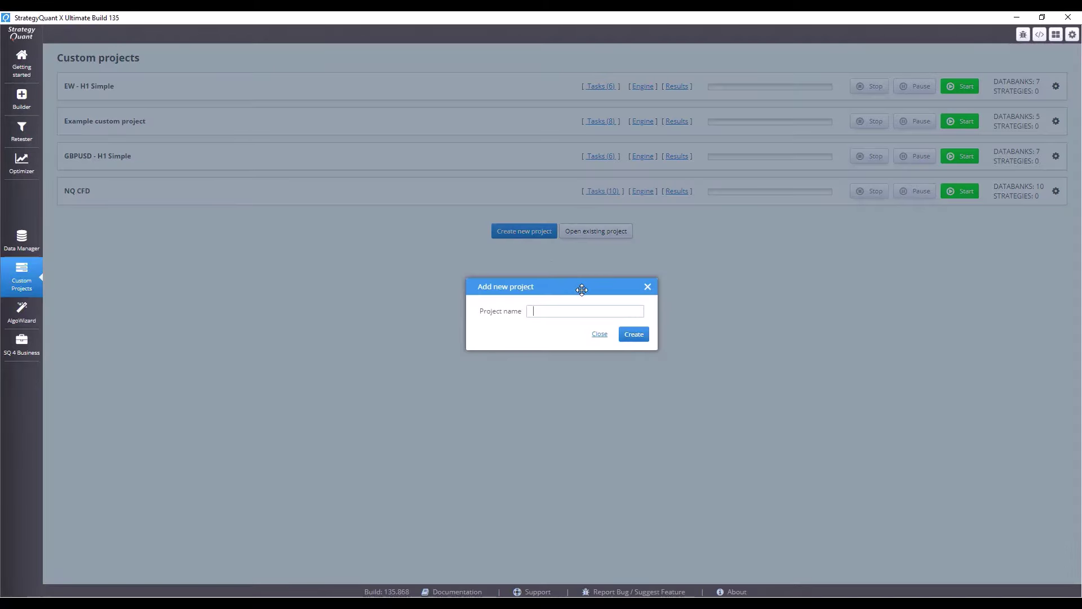
{"action": "type", "text": "GB"}
{"action": "type", "text": "P"}
{"action": "type", "text": "U"}
{"action": "left_click", "coordinate": [634, 336]}
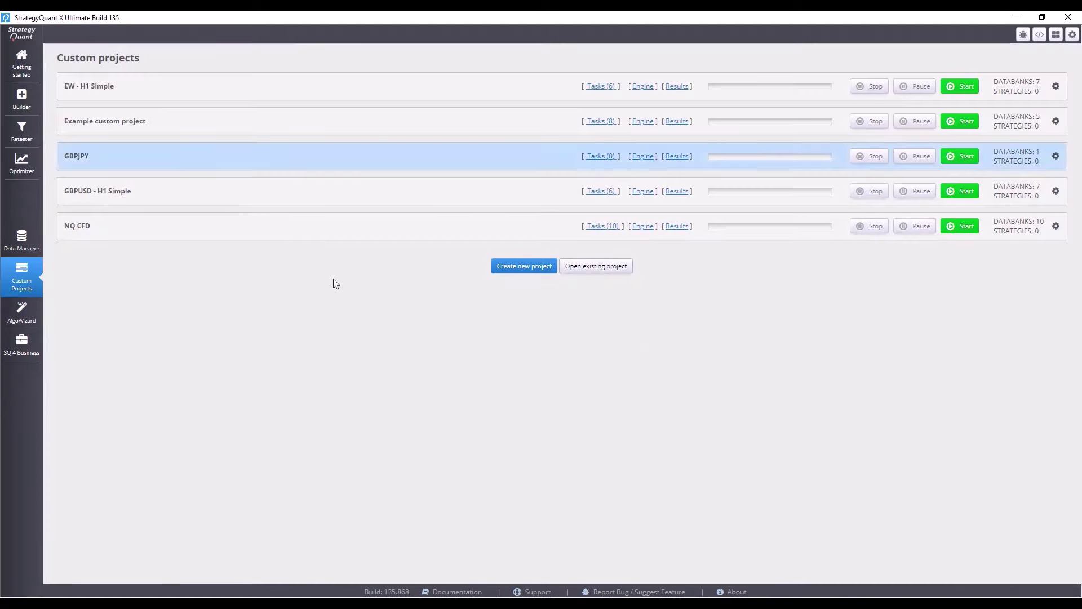
Open the GBPJPY project, shrink its databank area and add a Build strategies task.
{"action": "left_click", "coordinate": [459, 159]}
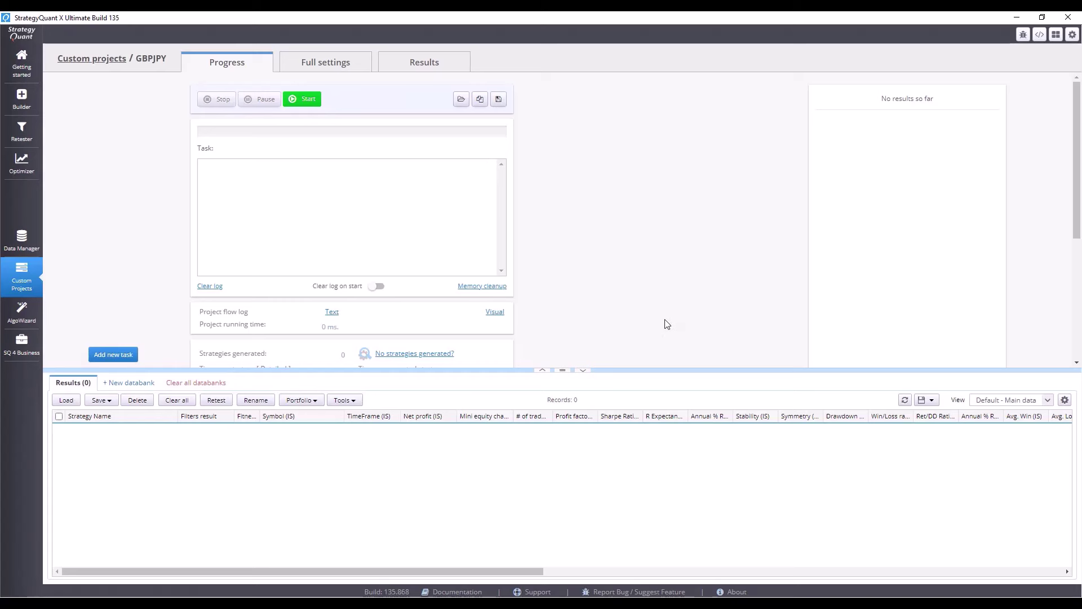
{"action": "left_click_drag", "start_coordinate": [558, 371], "coordinate": [559, 453]}
{"action": "left_click", "coordinate": [121, 436]}
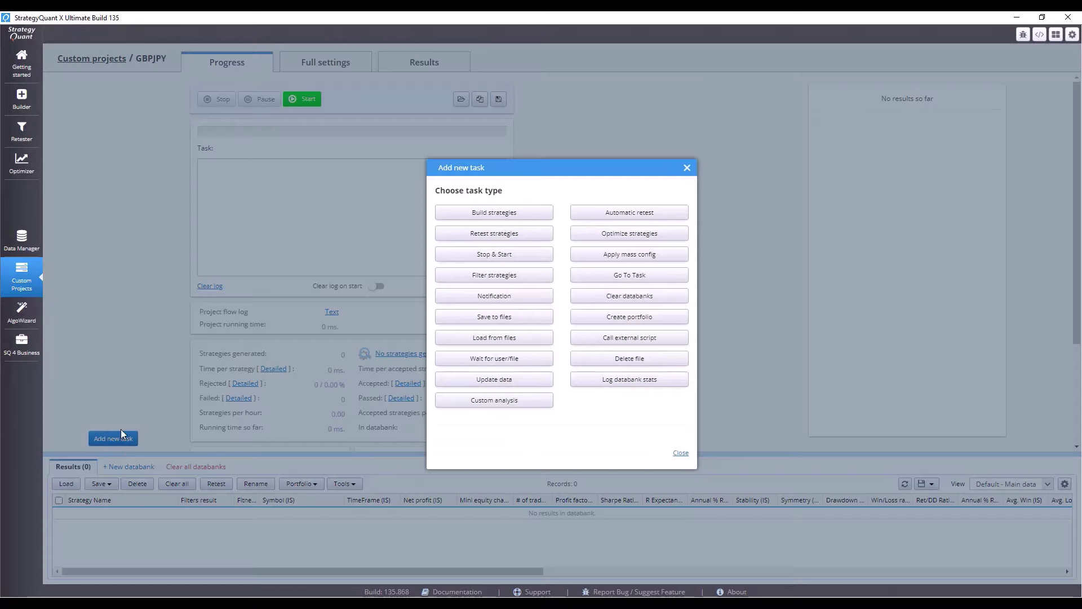
{"action": "left_click", "coordinate": [468, 212]}
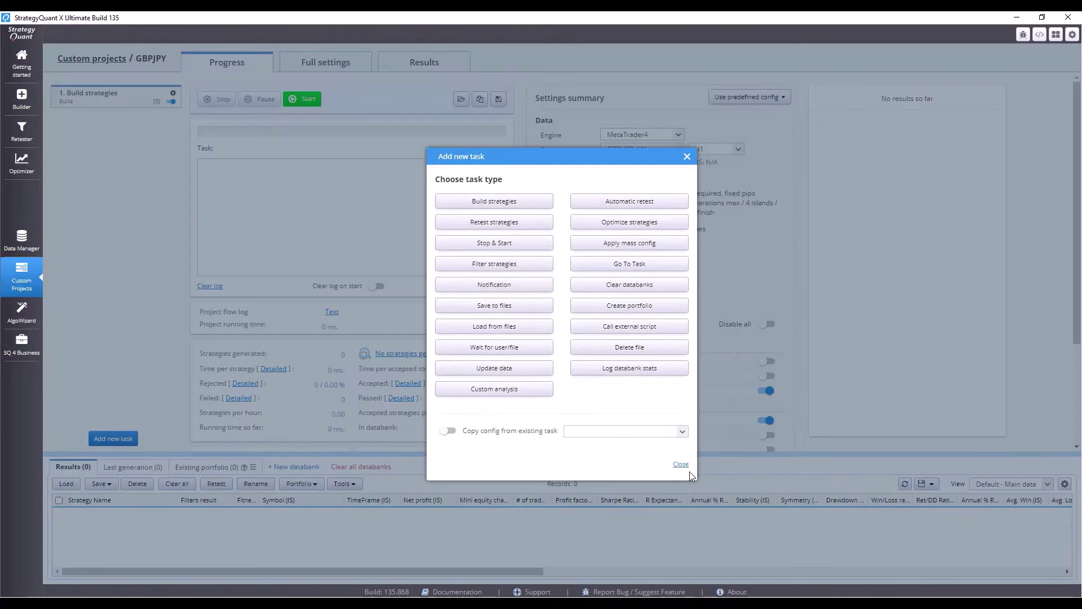
{"action": "left_click", "coordinate": [681, 465]}
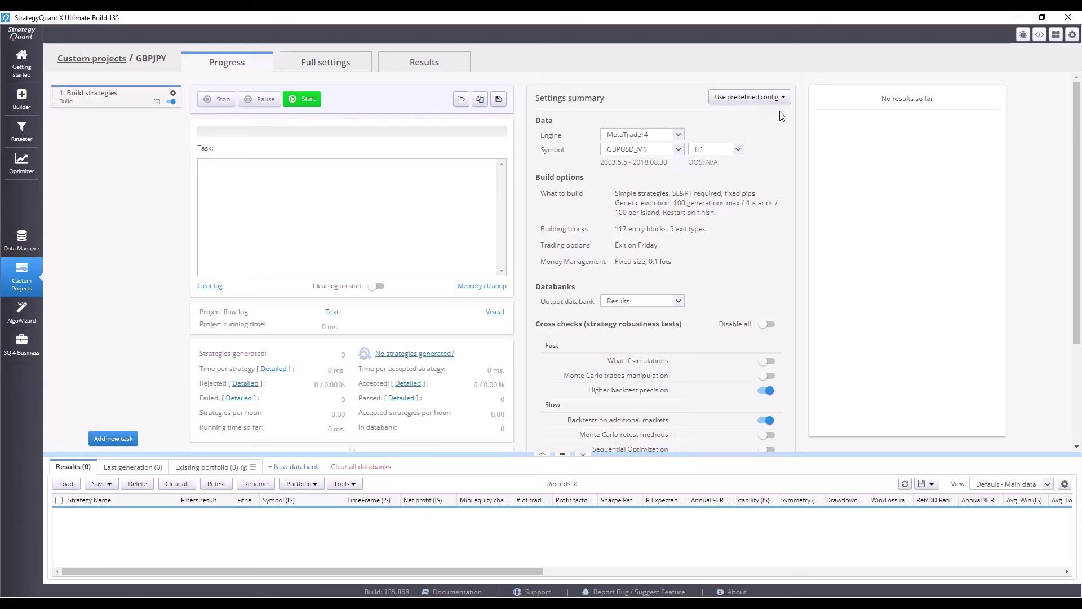
Load the saved GBPJPY build configuration into the Build strategies task.
{"action": "left_click", "coordinate": [466, 101]}
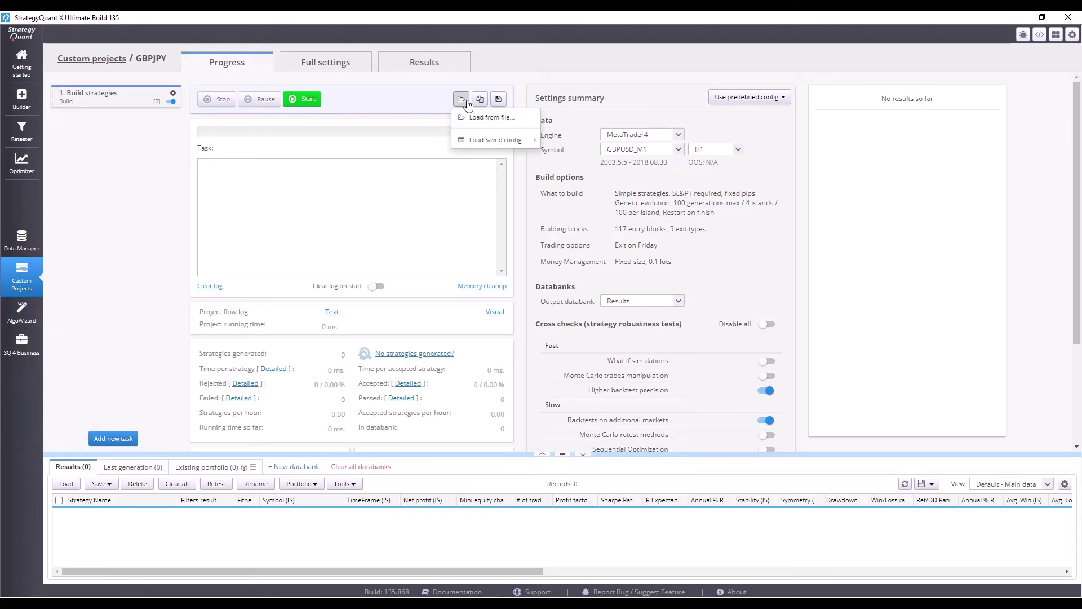
{"action": "mouse_move", "coordinate": [477, 145]}
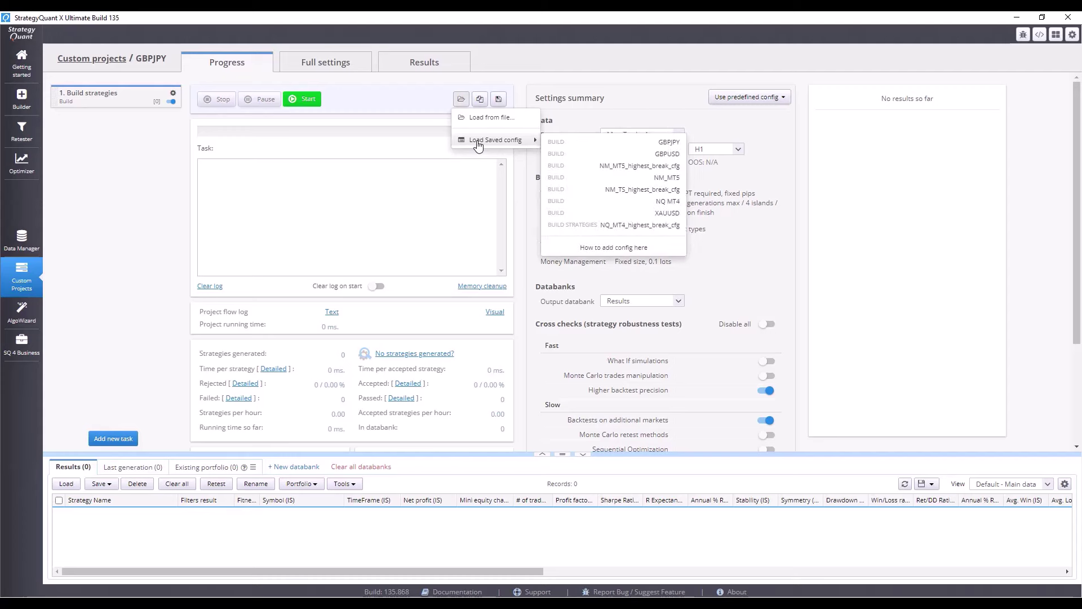
{"action": "left_click", "coordinate": [606, 144]}
{"action": "left_click", "coordinate": [688, 344]}
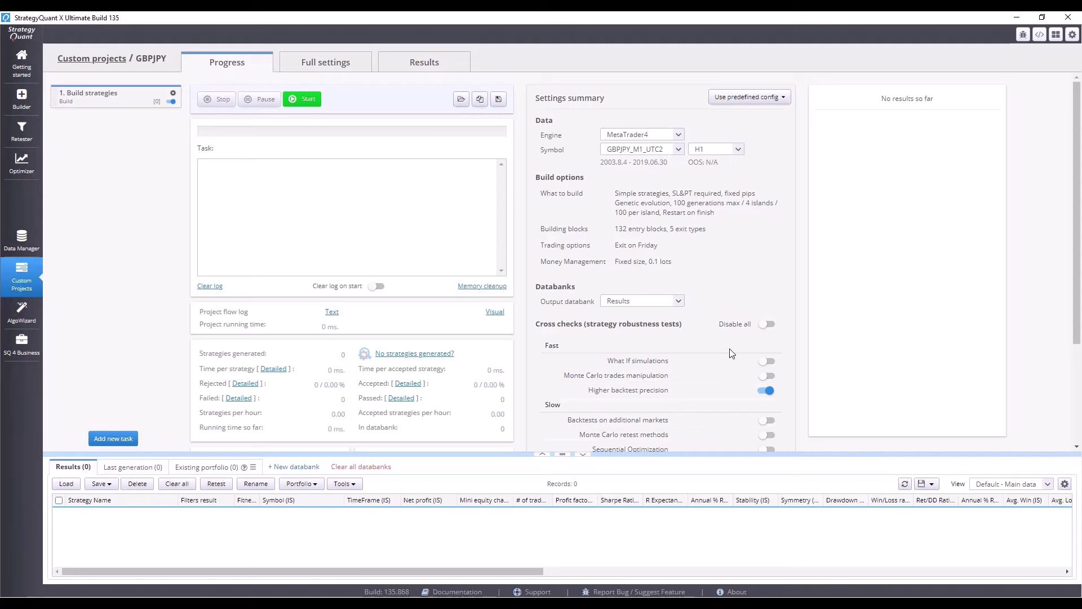
Turn off the last generation databank for island #1 in the build task's genetic options.
{"action": "left_click", "coordinate": [319, 66]}
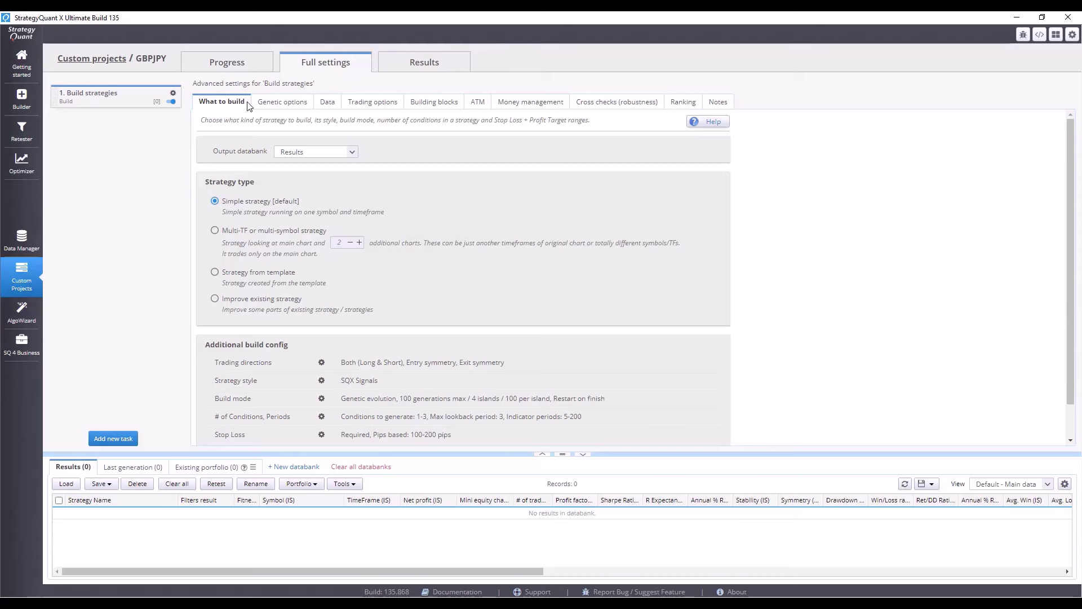
{"action": "left_click", "coordinate": [270, 106]}
{"action": "scroll", "coordinate": [309, 386], "scroll_direction": "down", "scroll_amount": 1}
{"action": "scroll", "coordinate": [309, 386], "scroll_direction": "down", "scroll_amount": 3}
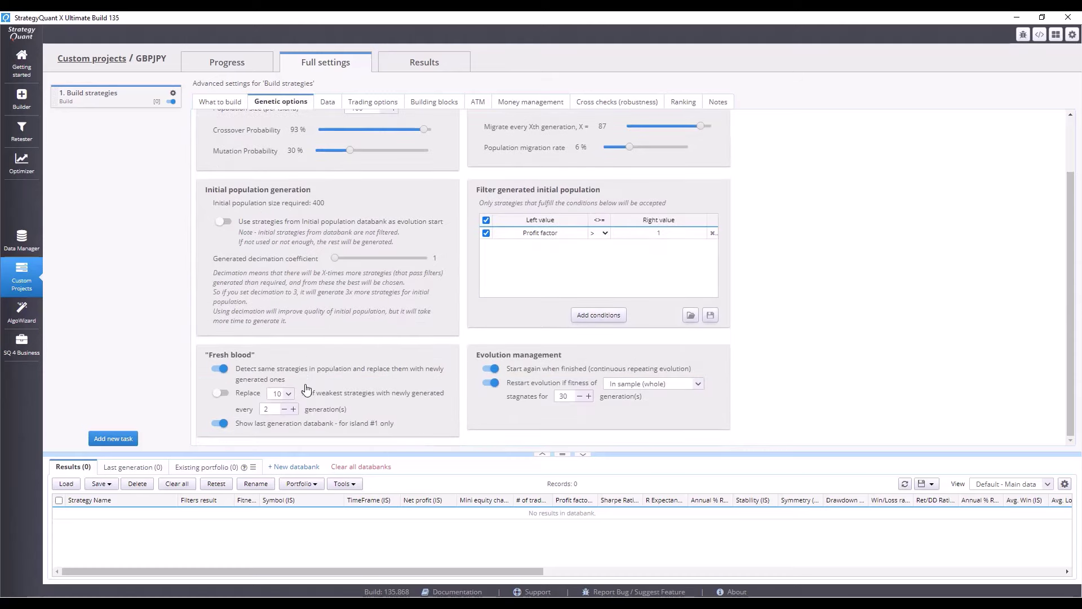
{"action": "left_click", "coordinate": [223, 425]}
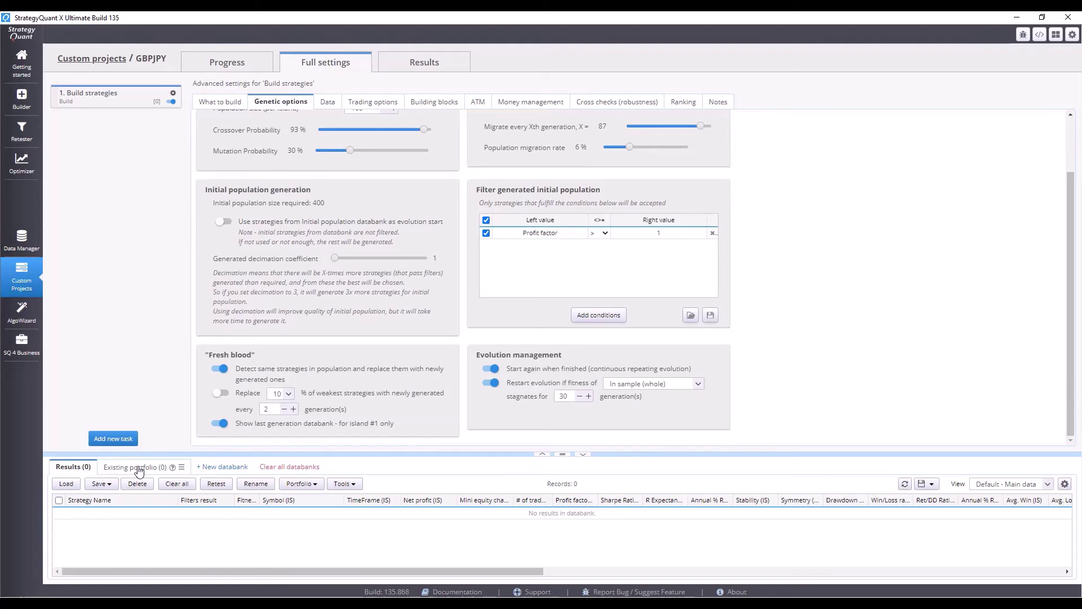
{"action": "left_click", "coordinate": [223, 424]}
{"action": "scroll", "coordinate": [315, 326], "scroll_direction": "up", "scroll_amount": 3}
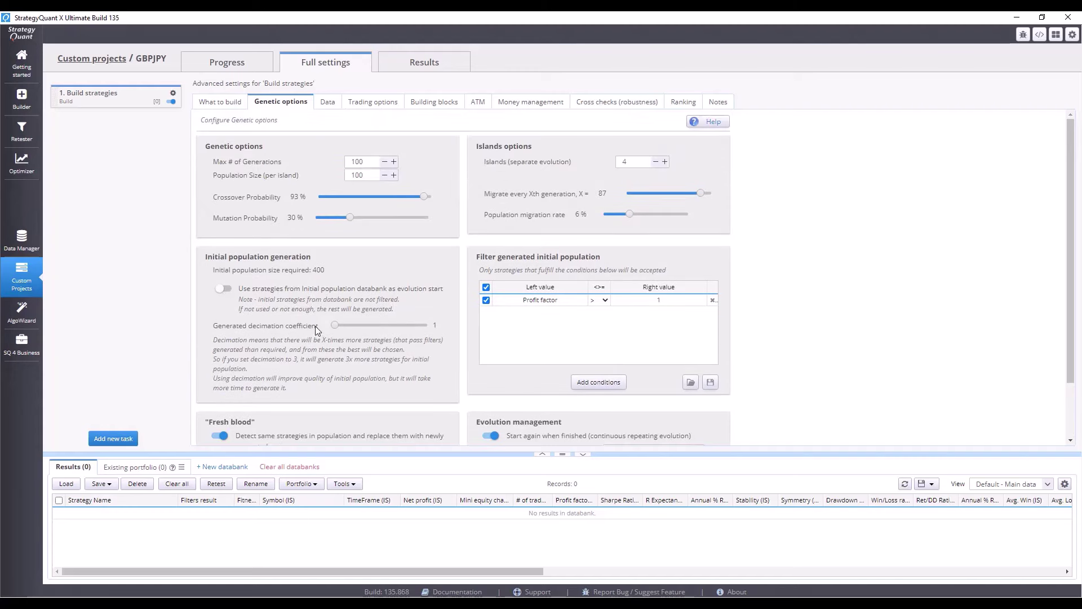
Set the start day of the build task's backtest data to 2009.01.01.
{"action": "left_click", "coordinate": [327, 103]}
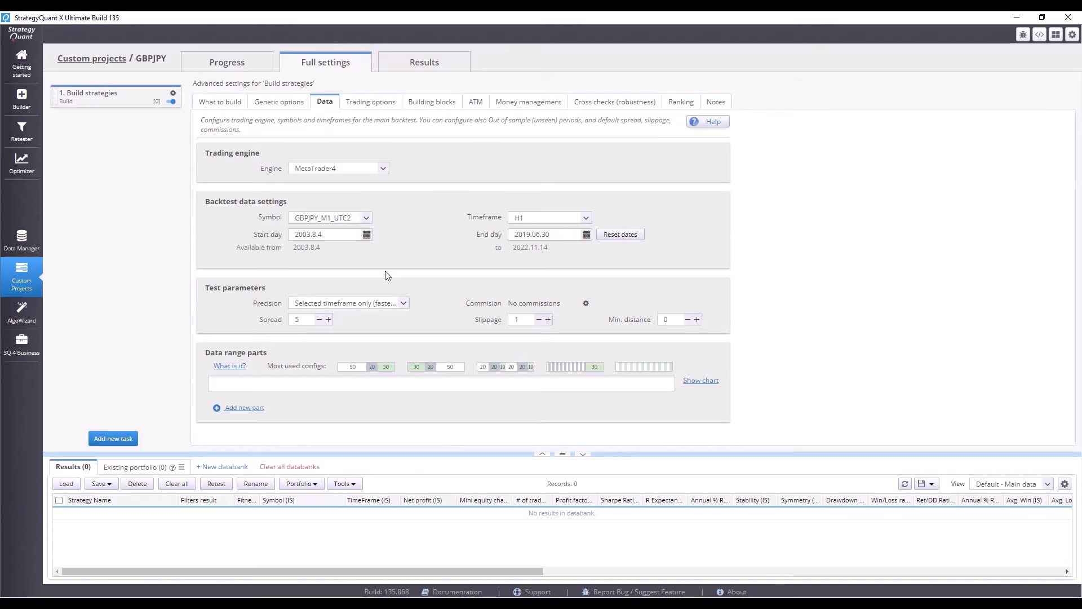
{"action": "left_click", "coordinate": [366, 234]}
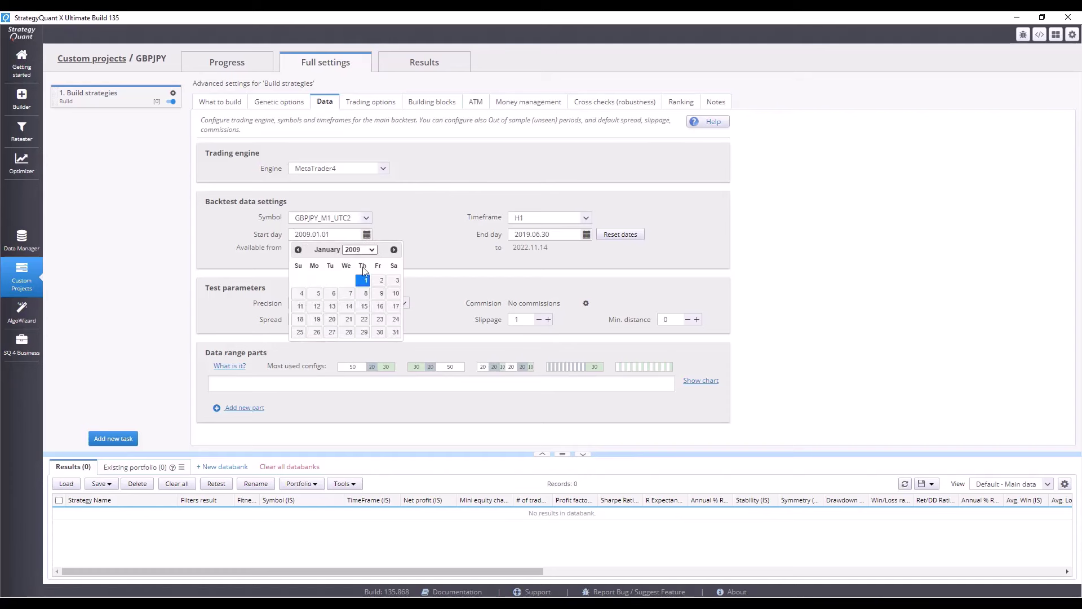
{"action": "left_click", "coordinate": [415, 255]}
Set the end day of the build task's backtest data to 2018.08.31.
{"action": "left_click", "coordinate": [587, 235]}
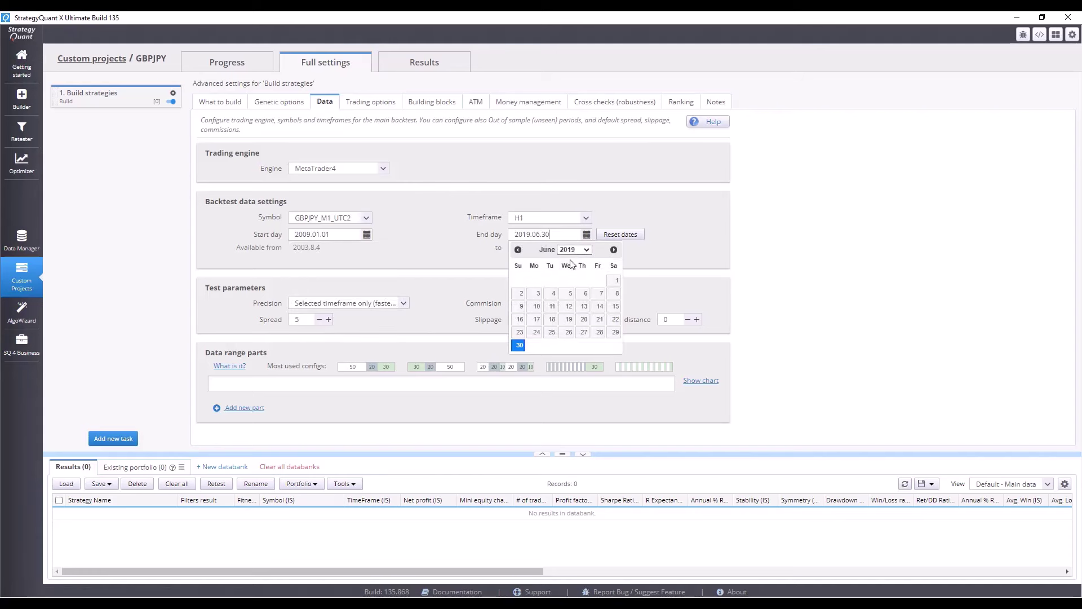
{"action": "left_click", "coordinate": [574, 249]}
{"action": "left_click", "coordinate": [568, 338]}
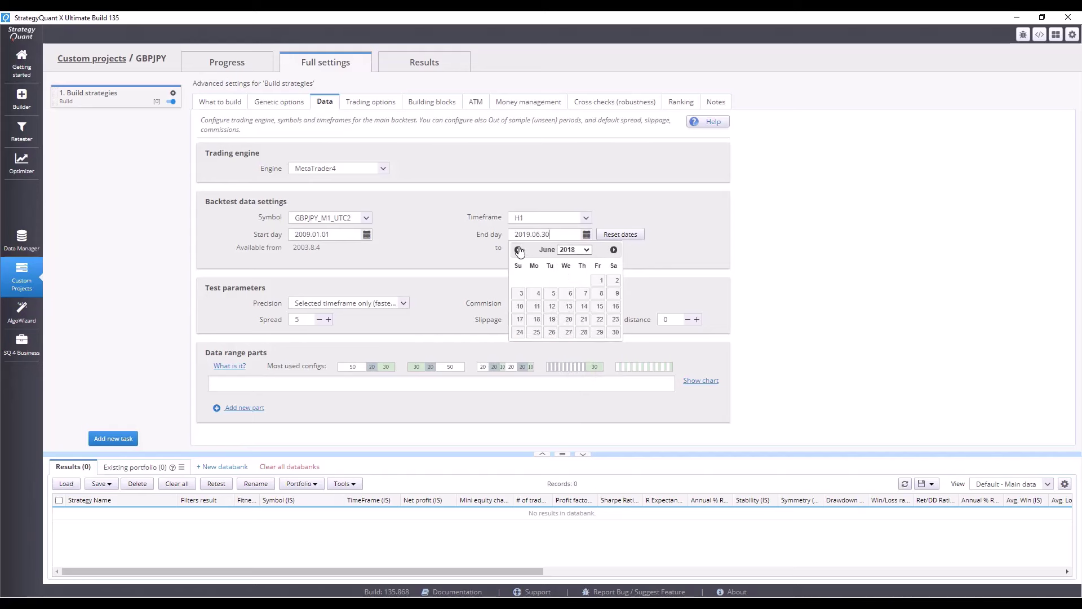
{"action": "left_click", "coordinate": [518, 249]}
{"action": "left_click", "coordinate": [614, 249]}
{"action": "left_click", "coordinate": [614, 250]}
{"action": "left_click", "coordinate": [614, 249]}
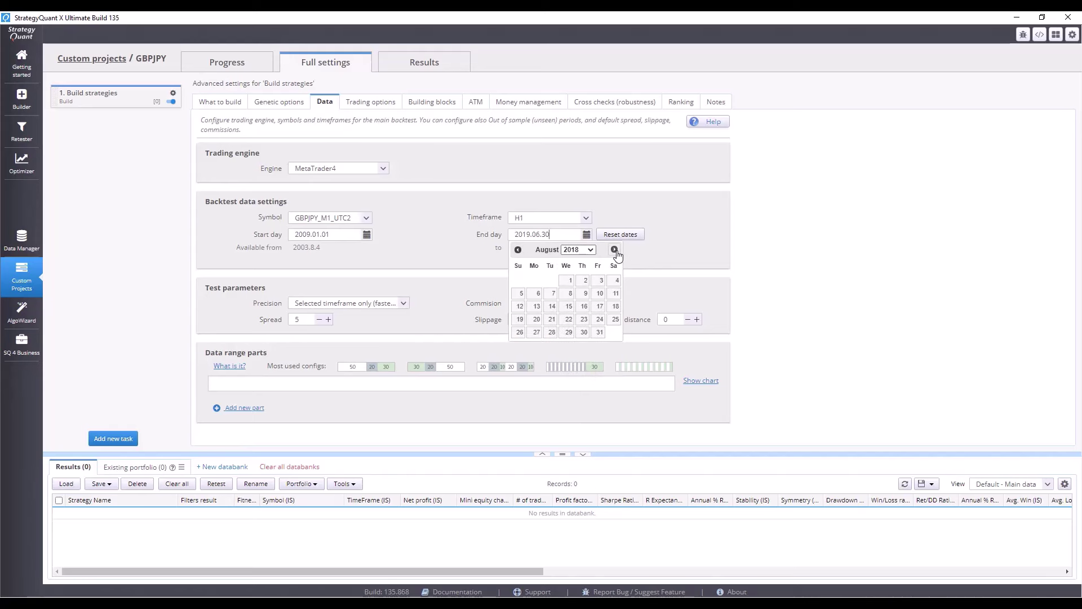
{"action": "left_click", "coordinate": [598, 332]}
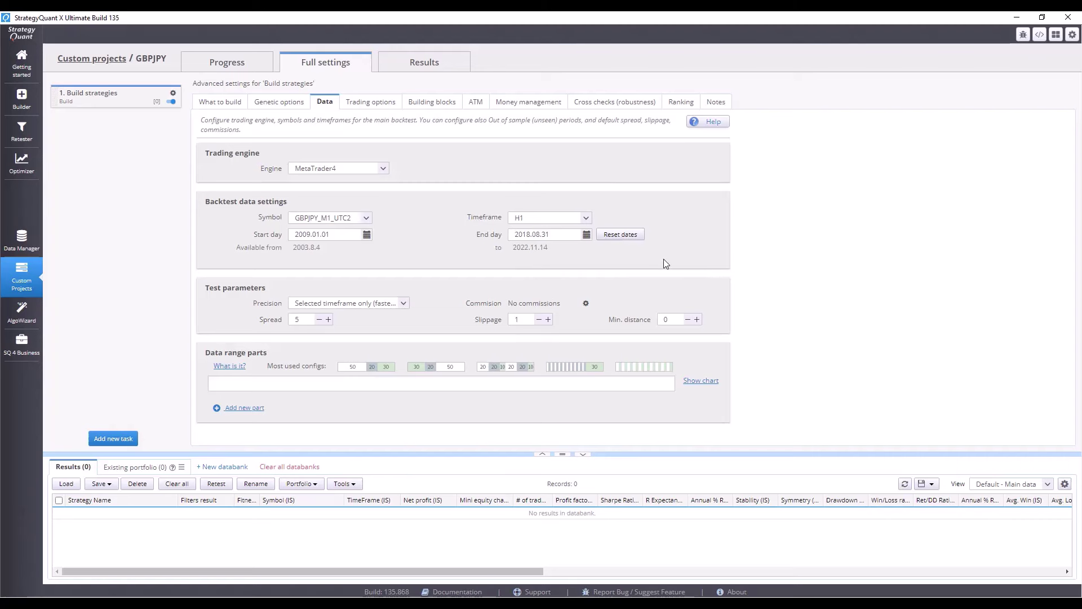
Set the cross check spread to 5 in the build task's Higher backtest precision check and save it.
{"action": "left_click", "coordinate": [637, 104]}
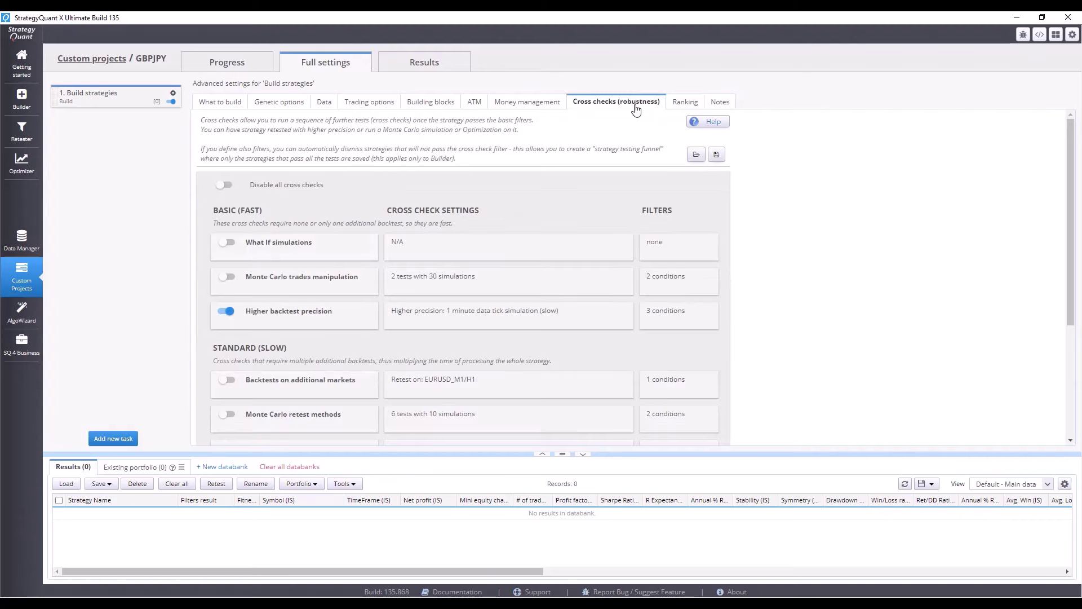
{"action": "left_click", "coordinate": [229, 312]}
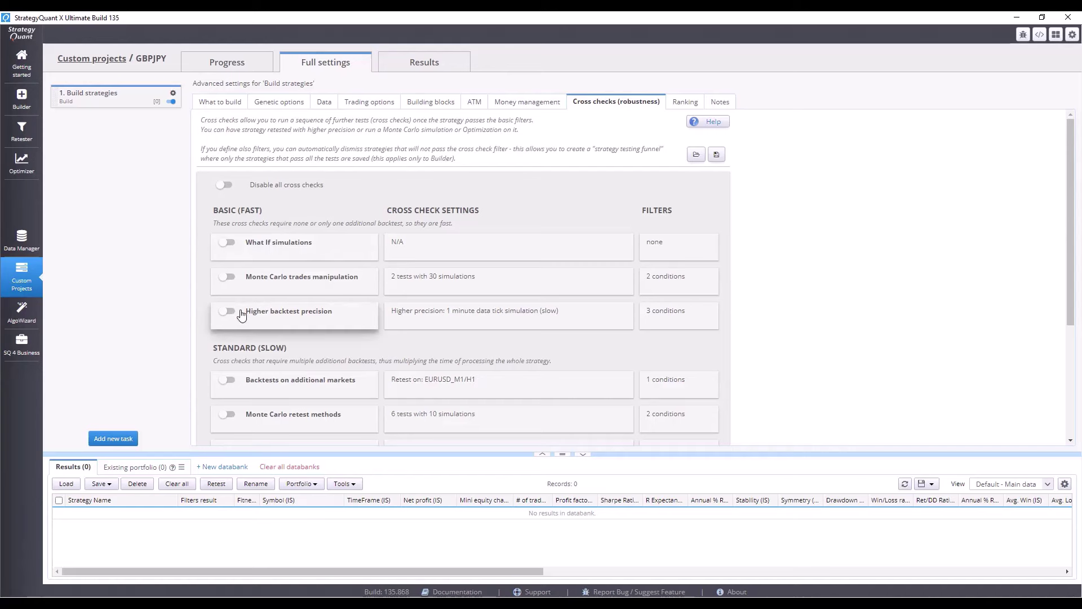
{"action": "left_click", "coordinate": [228, 313]}
{"action": "left_click", "coordinate": [422, 324]}
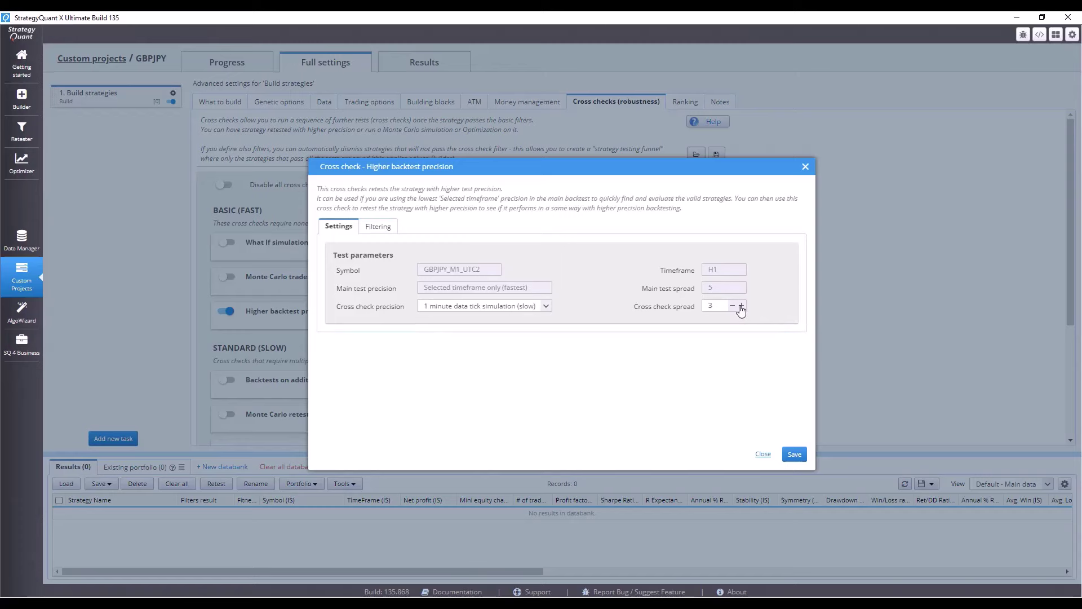
{"action": "left_click", "coordinate": [794, 454]}
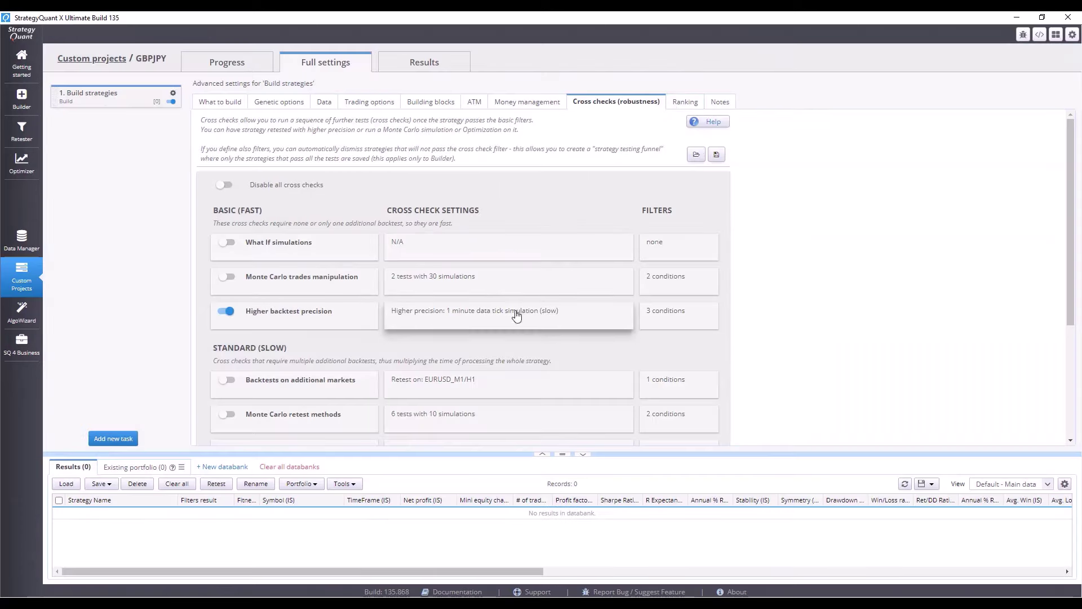
Compare the filtering conditions of the Higher backtest precision check with the build task's custom ranking filters.
{"action": "left_click", "coordinate": [565, 322]}
{"action": "left_click", "coordinate": [384, 226]}
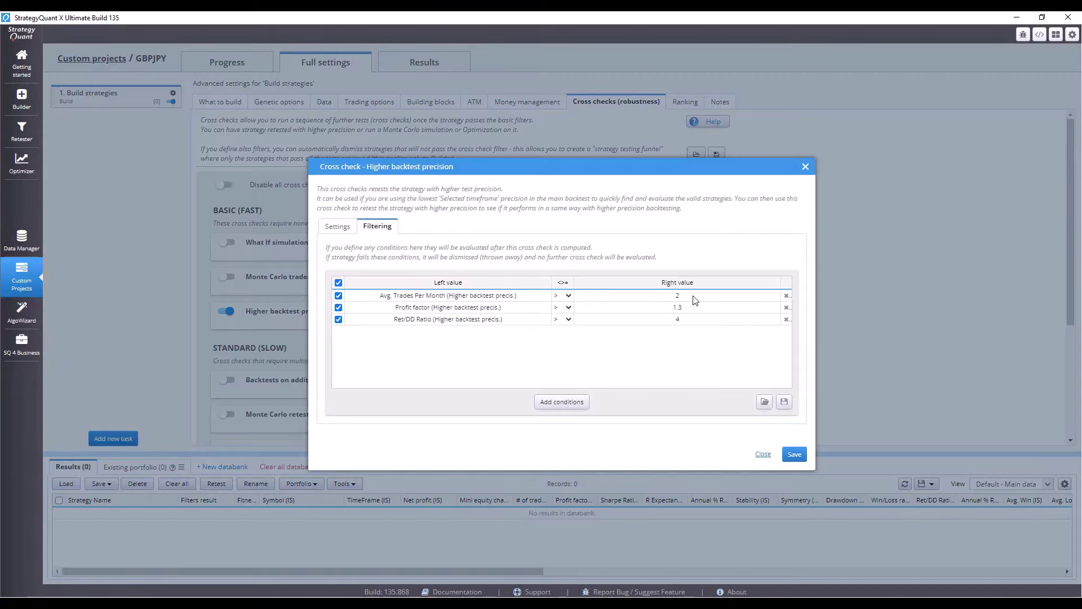
{"action": "left_click_drag", "start_coordinate": [697, 166], "coordinate": [483, 168]}
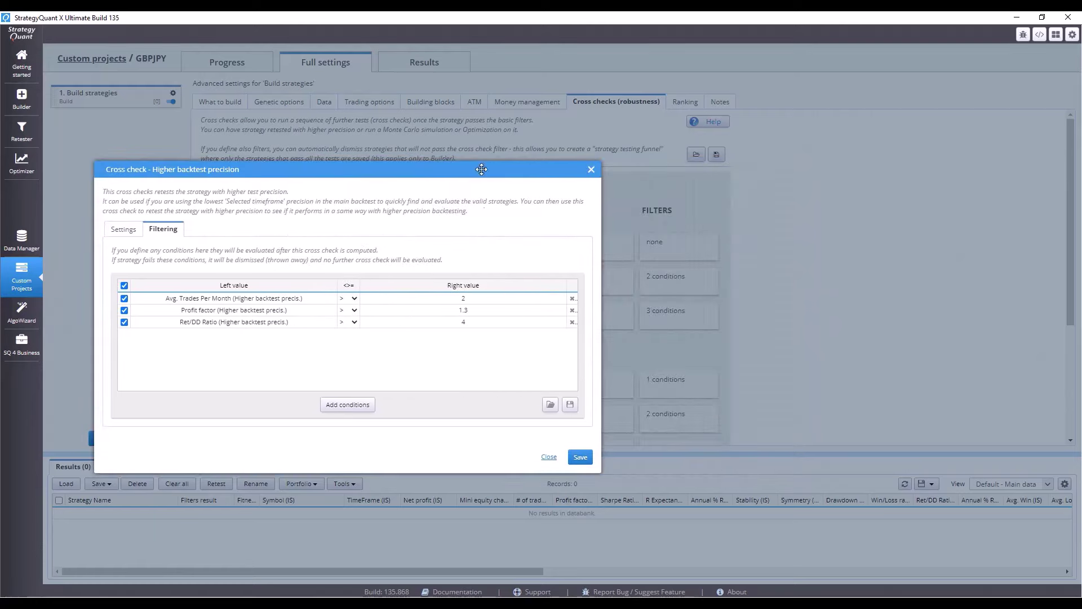
{"action": "left_click", "coordinate": [596, 170]}
{"action": "left_click", "coordinate": [680, 102]}
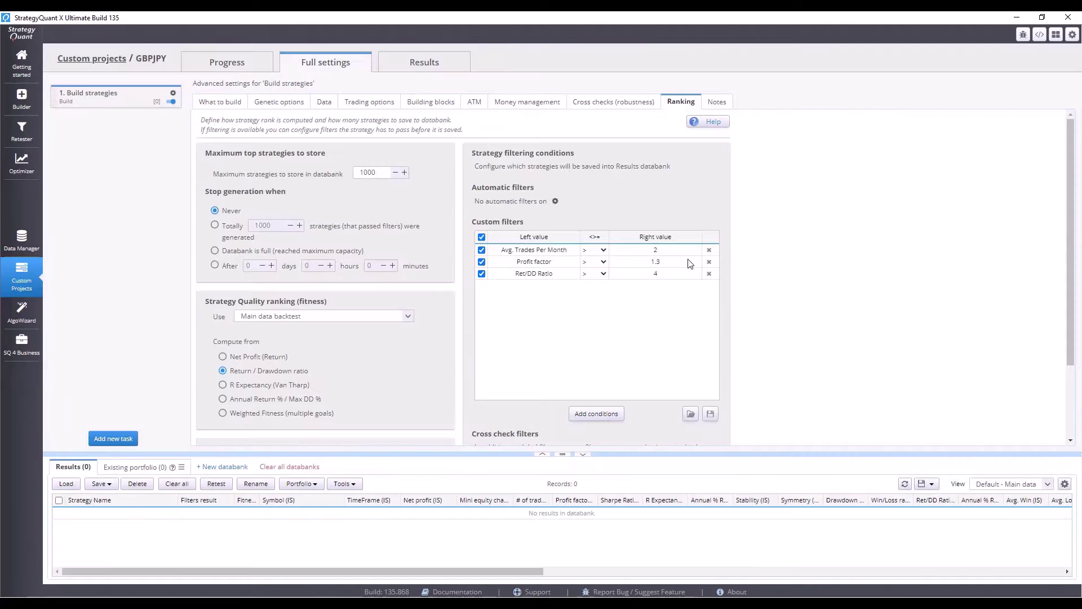
{"action": "left_click", "coordinate": [622, 100]}
{"action": "left_click", "coordinate": [570, 310]}
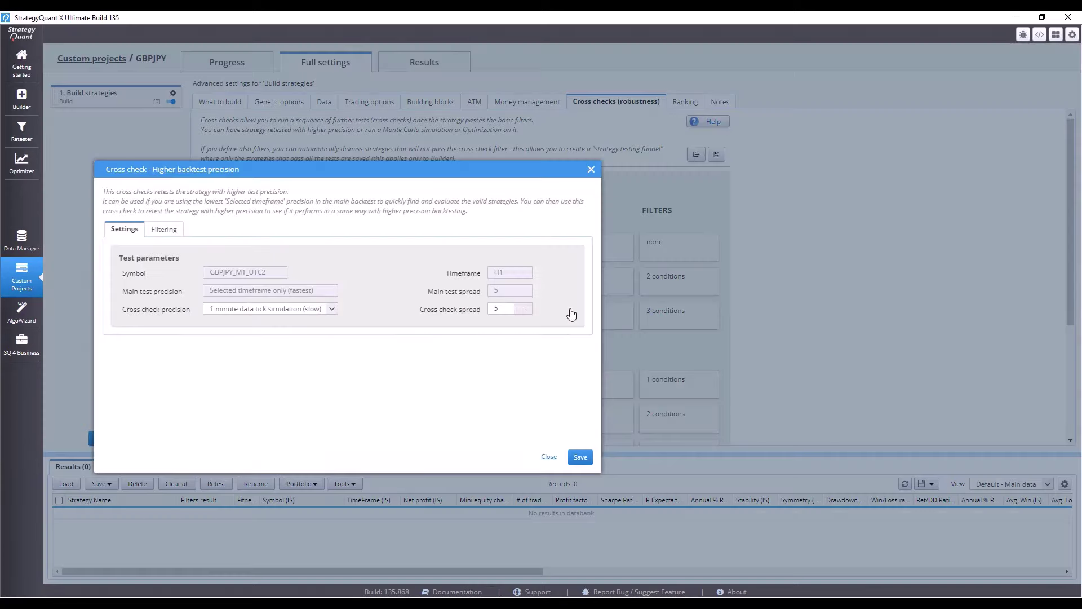
{"action": "left_click", "coordinate": [164, 229]}
{"action": "left_click", "coordinate": [590, 169]}
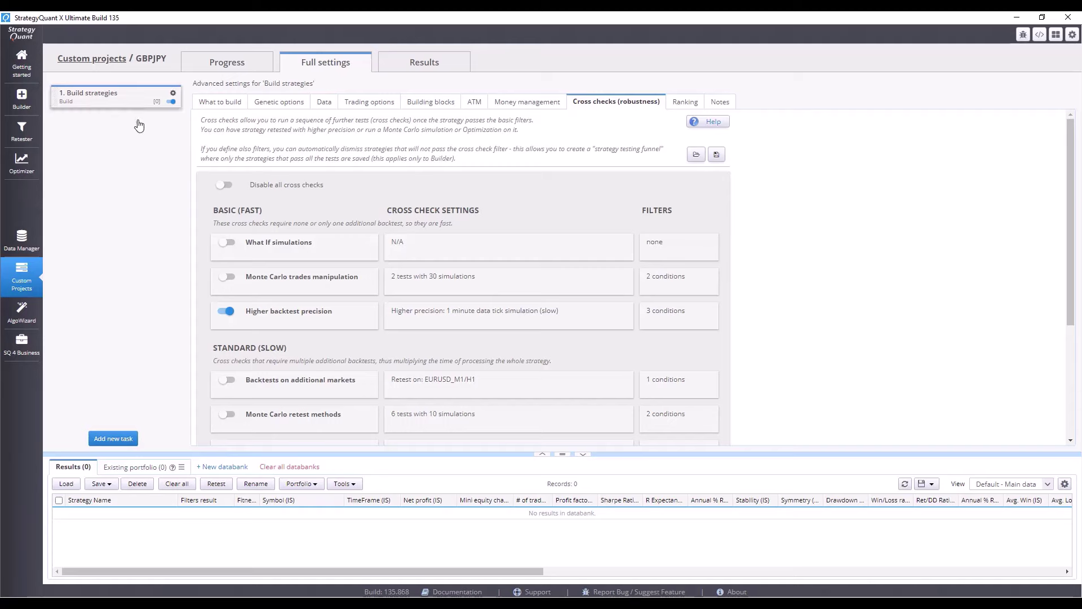
Set the build task's ranking options to stop generation when the databank is full, and return to the progress overview.
{"action": "left_click", "coordinate": [250, 62]}
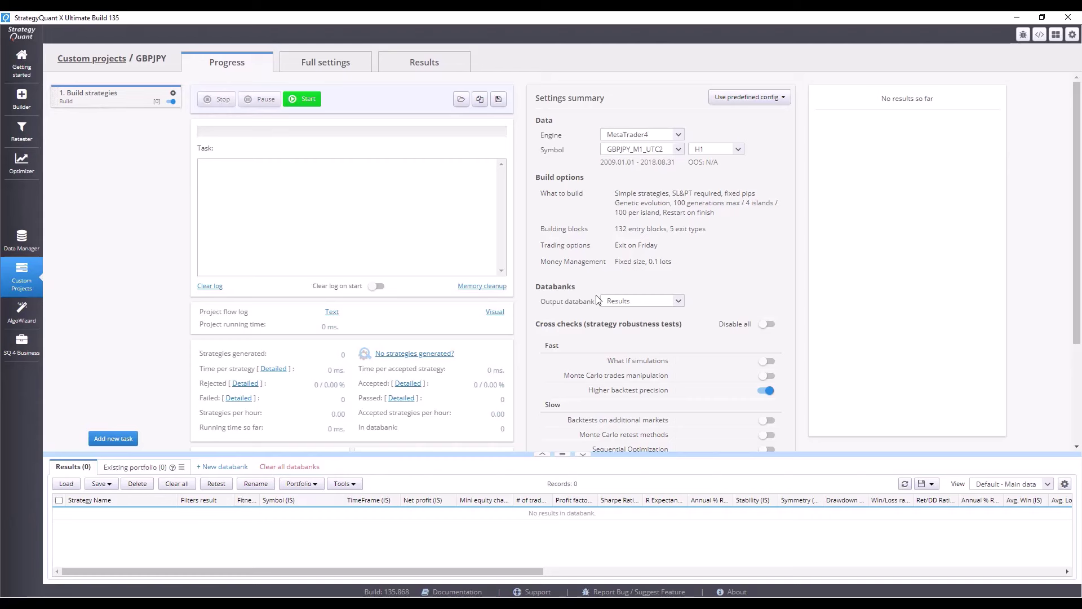
{"action": "left_click", "coordinate": [319, 64]}
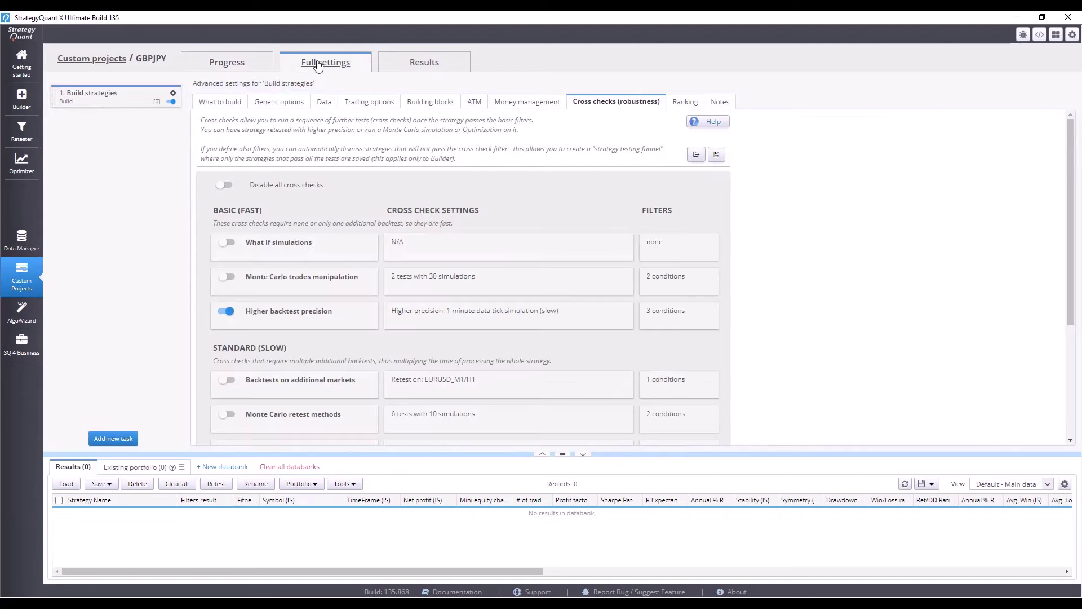
{"action": "left_click", "coordinate": [675, 104]}
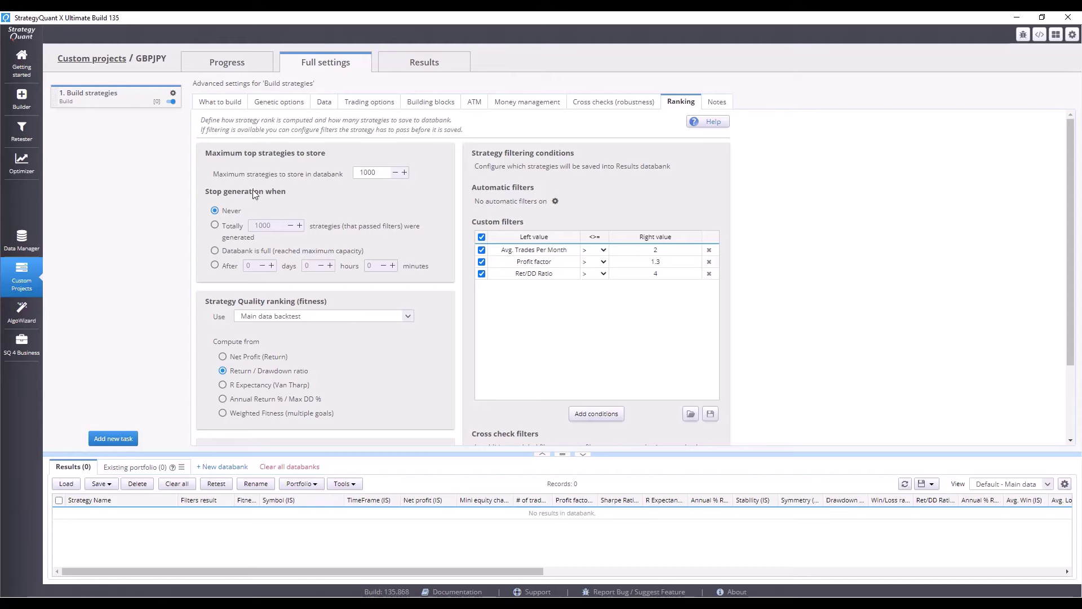
{"action": "left_click", "coordinate": [215, 251]}
{"action": "left_click", "coordinate": [257, 66]}
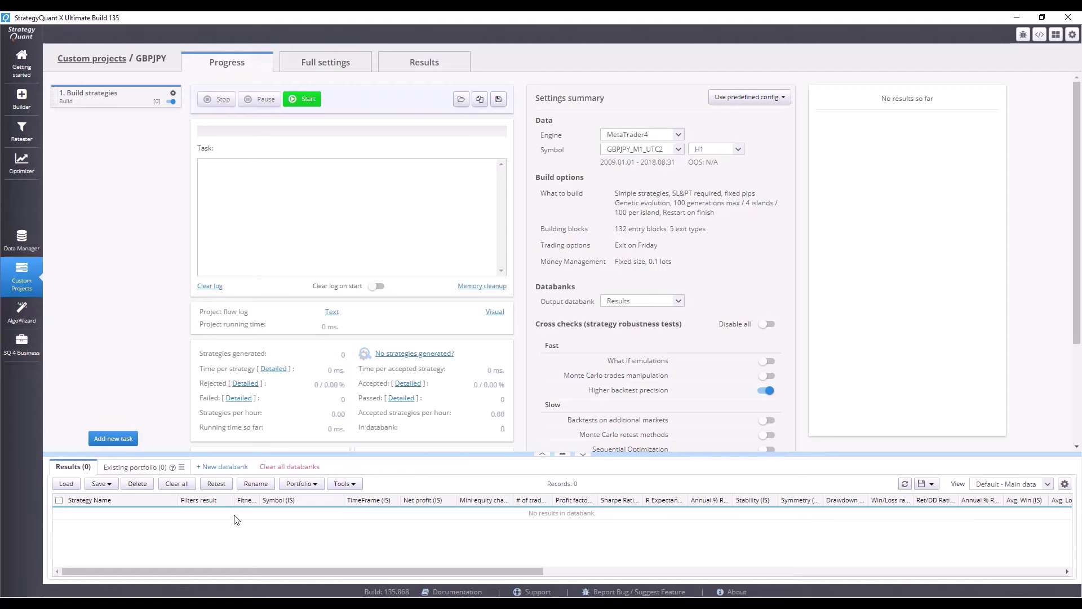
Add a Retest strategies task to the project, copying its configuration from the existing Build strategies task.
{"action": "left_click", "coordinate": [131, 443]}
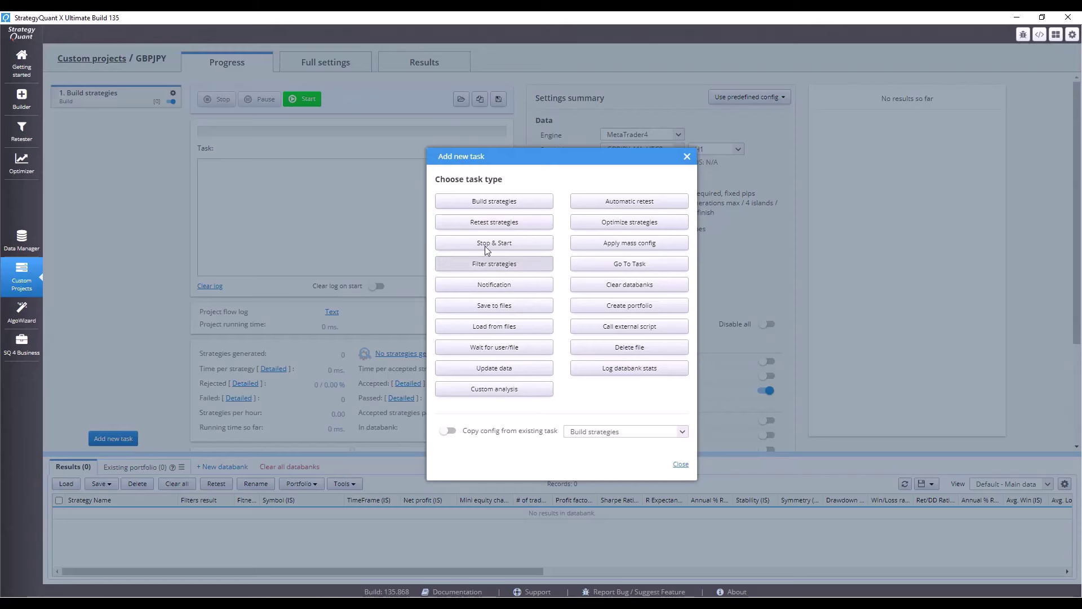
{"action": "left_click", "coordinate": [448, 430]}
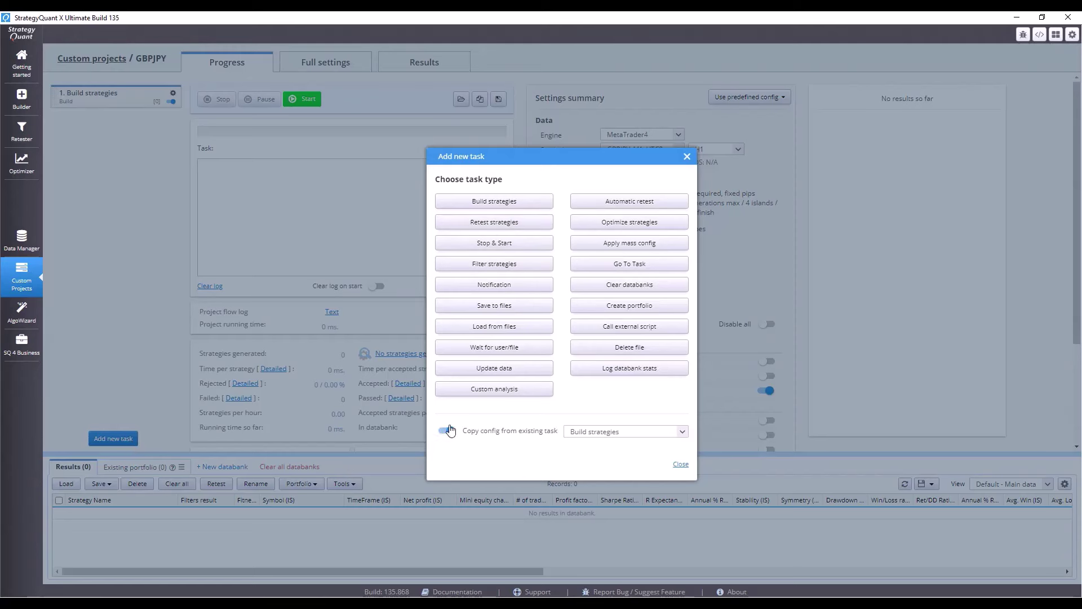
{"action": "left_click", "coordinate": [519, 224]}
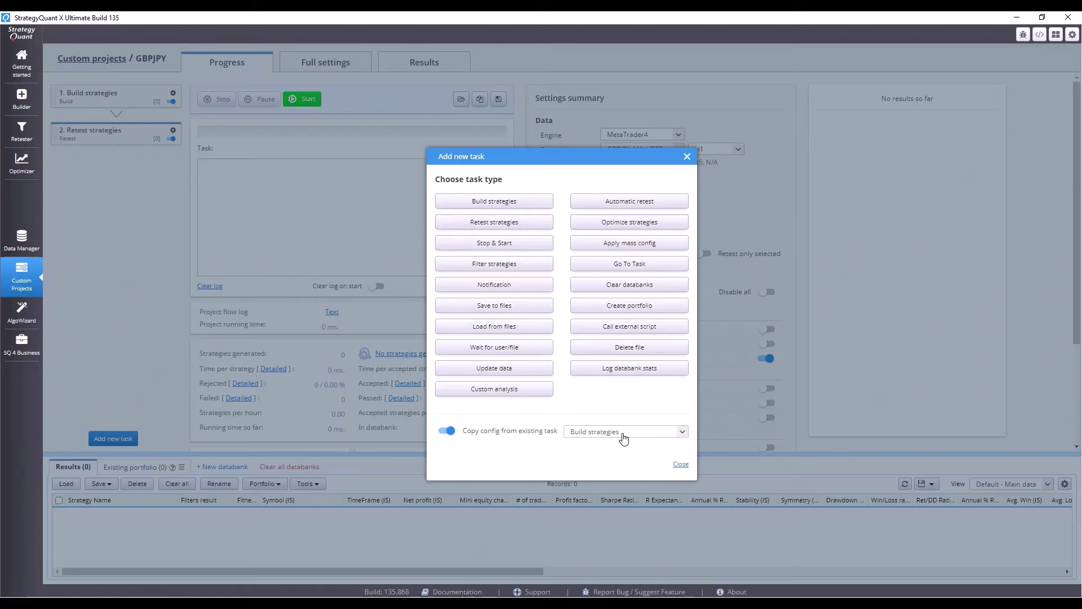
{"action": "left_click", "coordinate": [679, 466]}
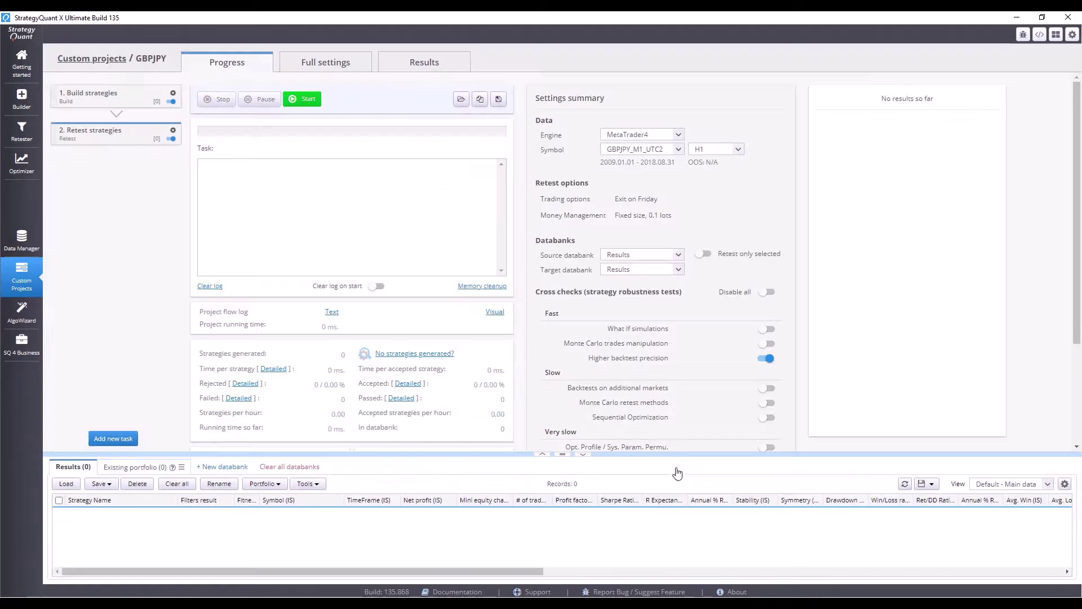
Set the start day of the Retest strategies task's backtest data to 2018.08.01.
{"action": "left_click", "coordinate": [107, 144]}
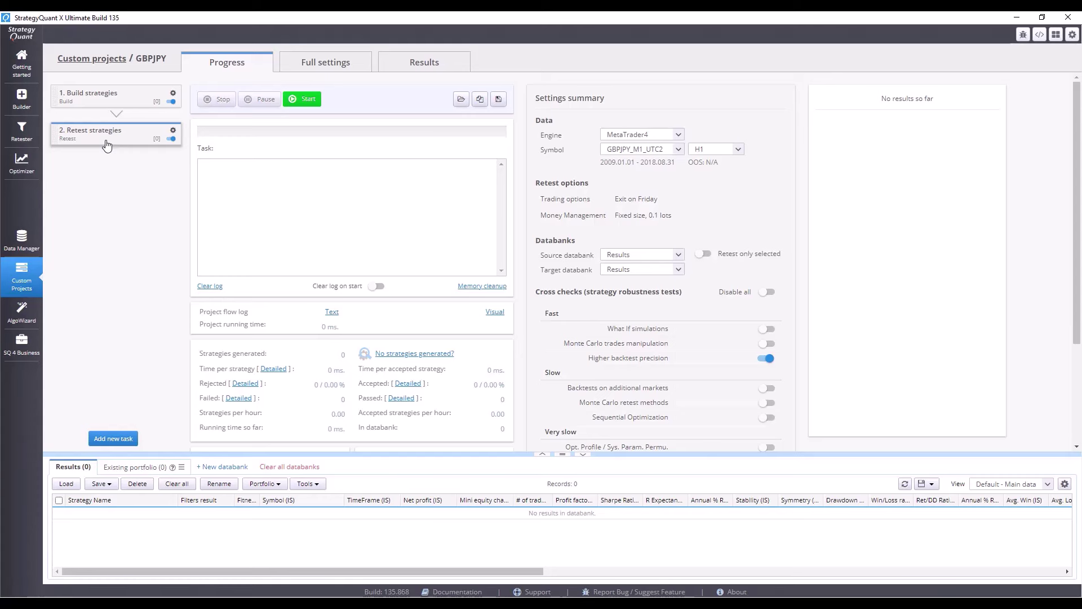
{"action": "left_click", "coordinate": [309, 65]}
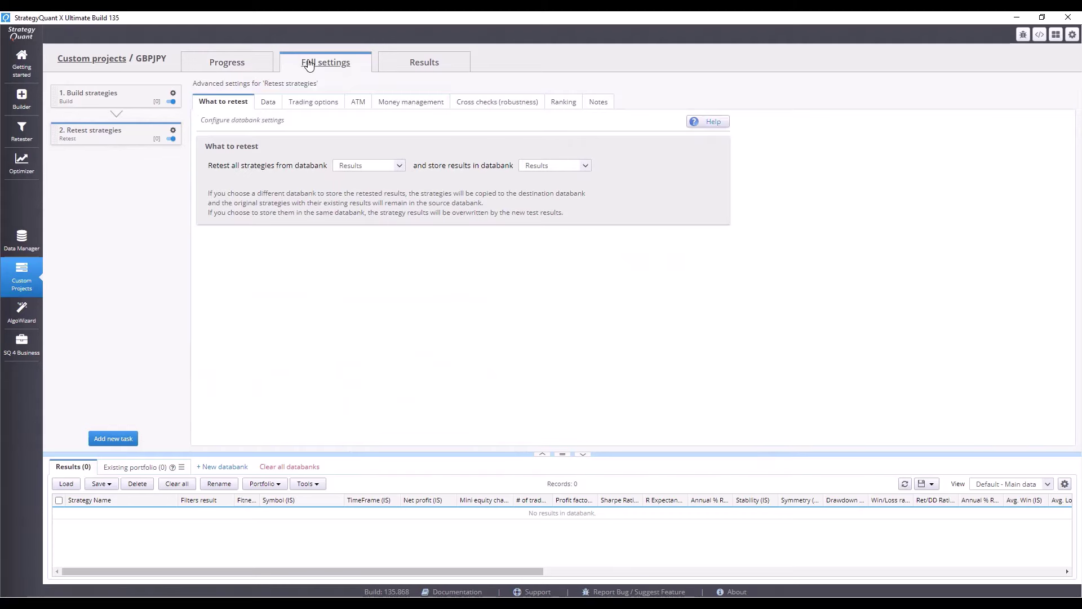
{"action": "left_click", "coordinate": [268, 103]}
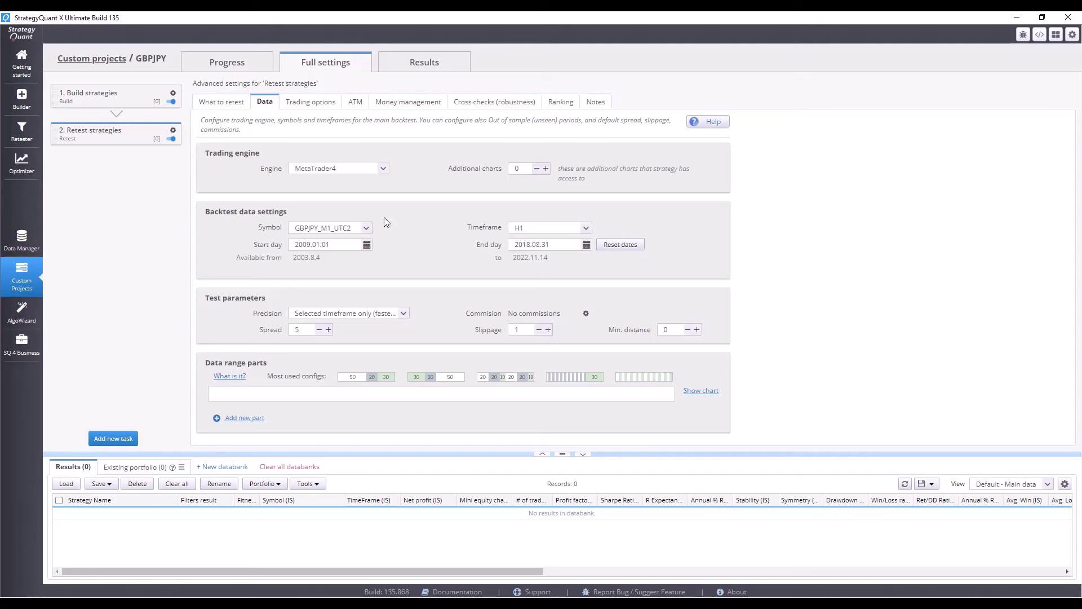
{"action": "left_click", "coordinate": [367, 246]}
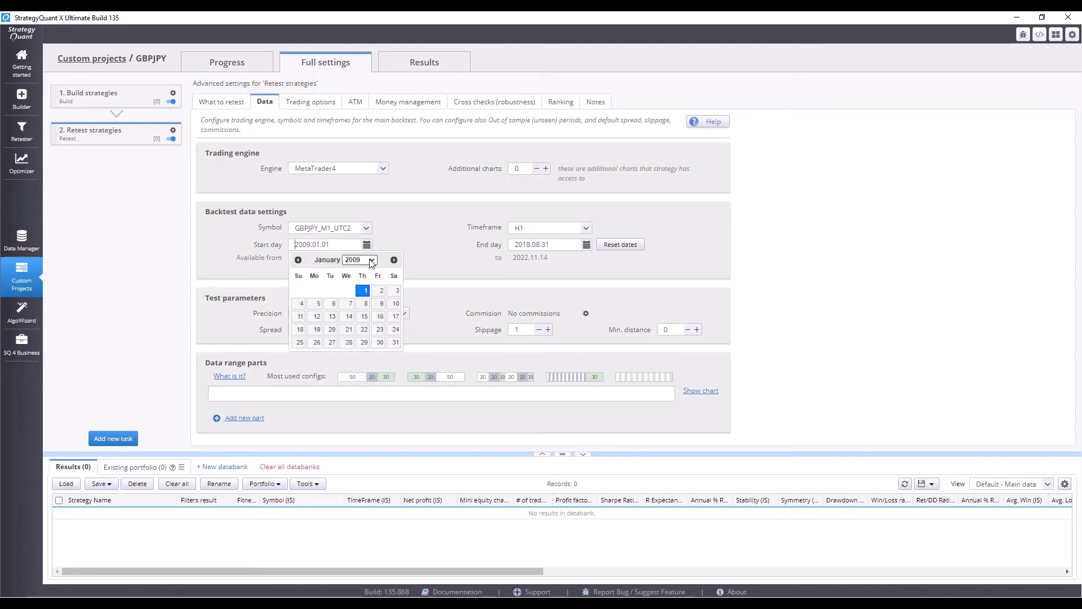
{"action": "left_click", "coordinate": [359, 259]}
{"action": "left_click", "coordinate": [367, 402]}
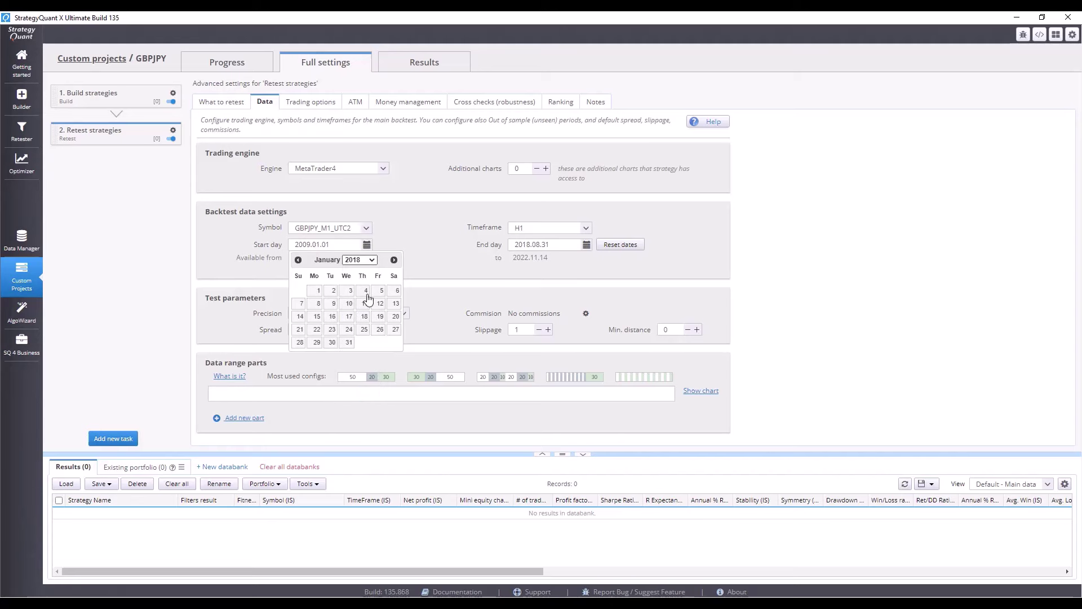
{"action": "left_click", "coordinate": [395, 260]}
{"action": "left_click", "coordinate": [394, 260]}
{"action": "left_click", "coordinate": [394, 260]}
{"action": "left_click", "coordinate": [395, 260]}
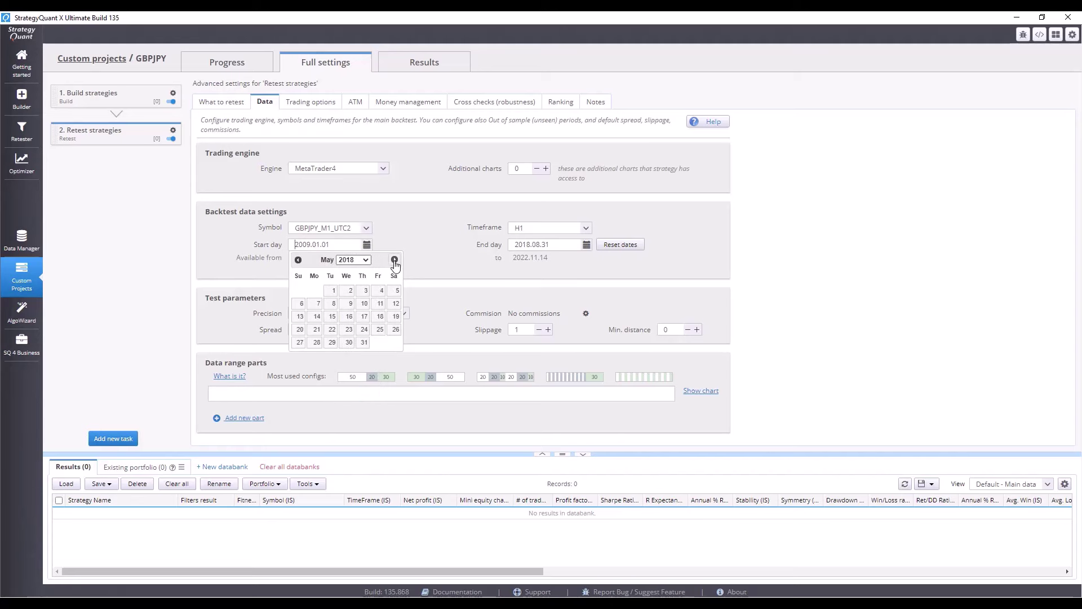
{"action": "left_click", "coordinate": [394, 260]}
{"action": "left_click", "coordinate": [395, 260]}
{"action": "left_click", "coordinate": [395, 260]}
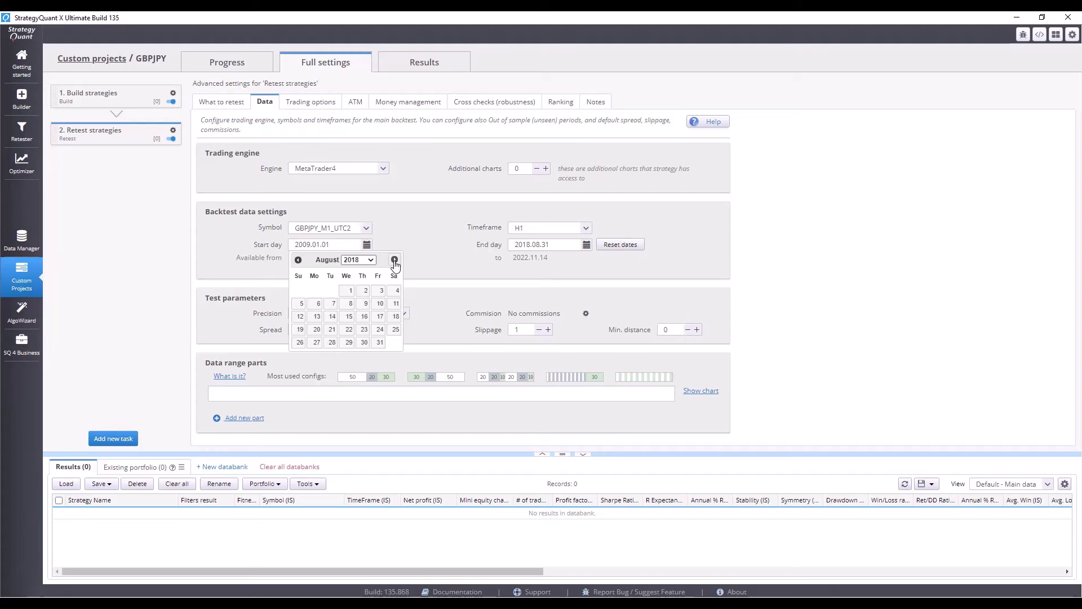
{"action": "left_click", "coordinate": [350, 290]}
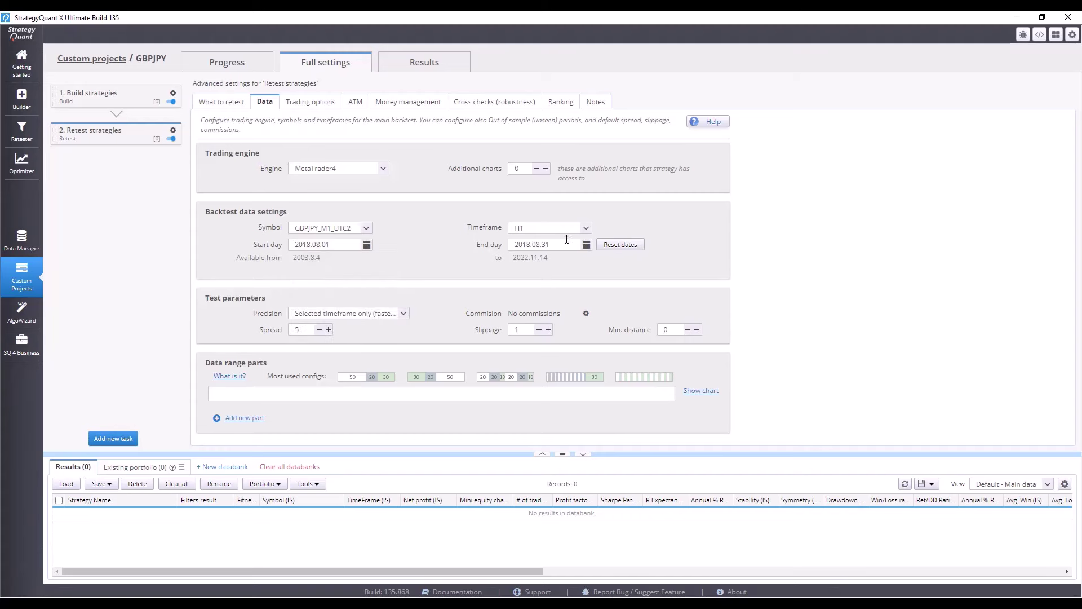
In the retest task's cross checks, turn off Higher backtest precision and turn on Backtests on additional markets.
{"action": "left_click", "coordinate": [506, 103]}
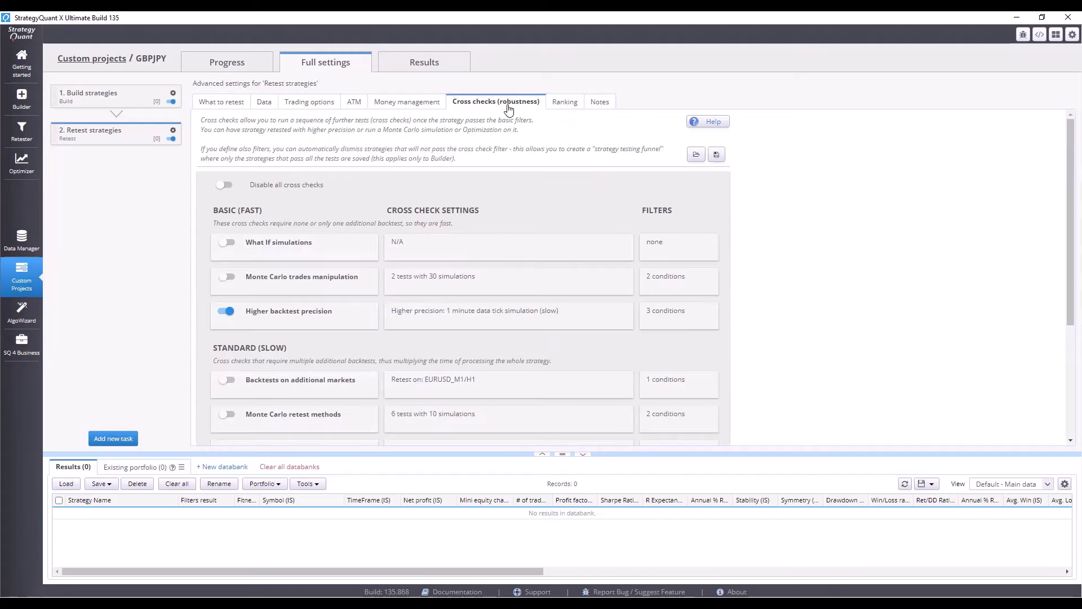
{"action": "left_click", "coordinate": [229, 314]}
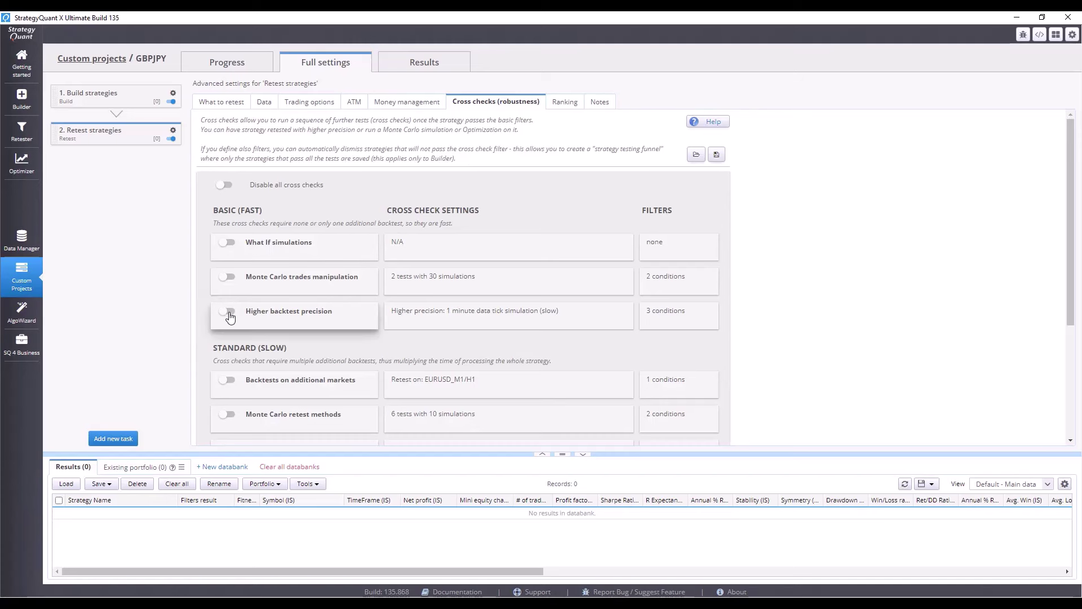
{"action": "scroll", "coordinate": [230, 318], "scroll_direction": "down", "scroll_amount": 3}
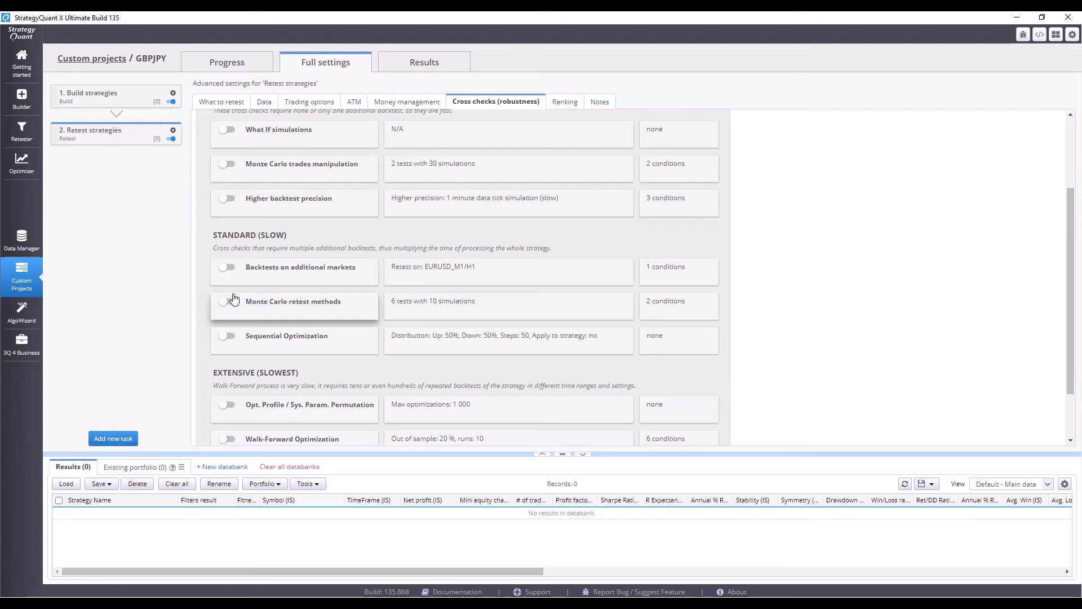
{"action": "left_click", "coordinate": [226, 269]}
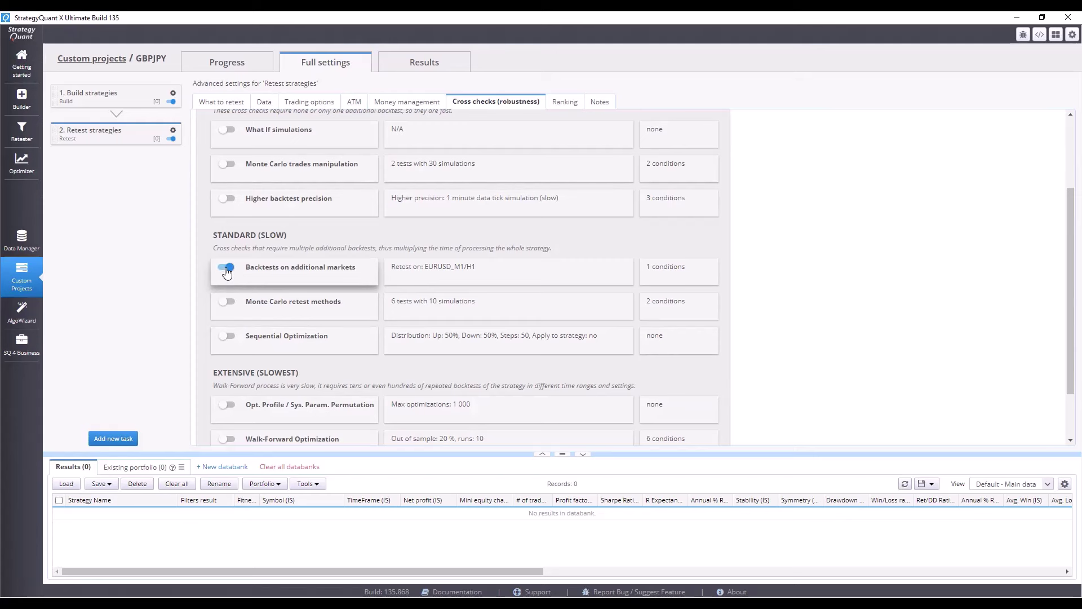
Add four more backtests to the retest task's Backtests on additional markets cross check.
{"action": "left_click", "coordinate": [478, 280]}
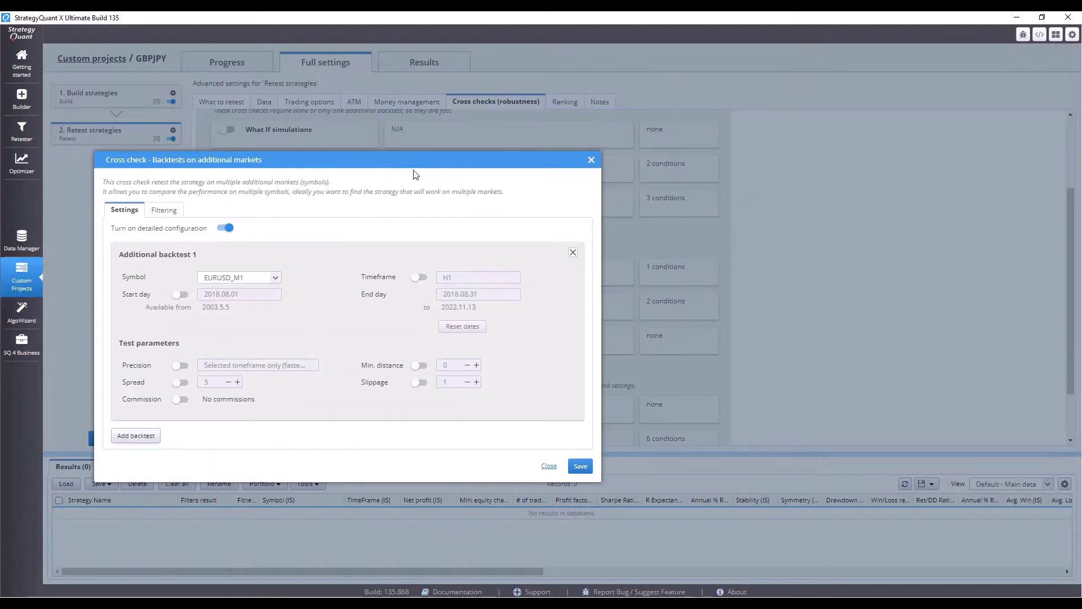
{"action": "left_click_drag", "start_coordinate": [410, 165], "coordinate": [657, 340]}
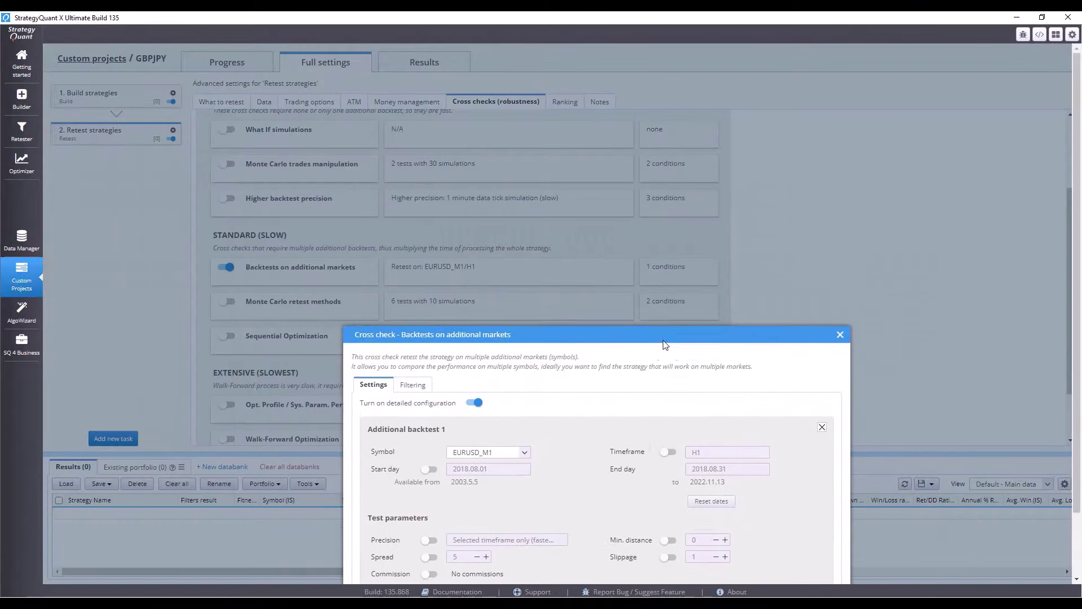
{"action": "left_click_drag", "start_coordinate": [551, 337], "coordinate": [537, 125]}
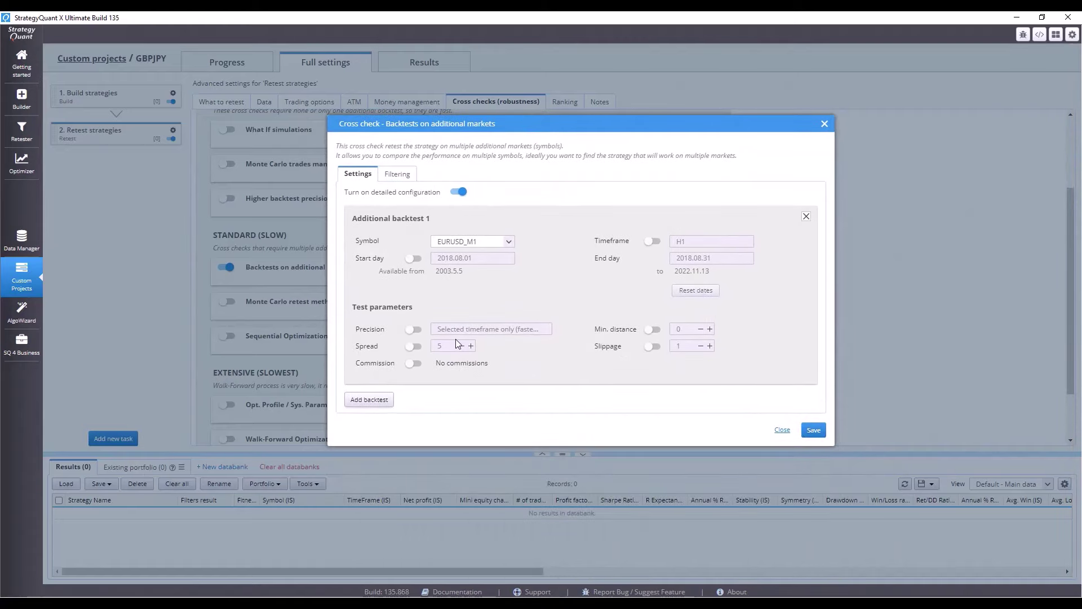
{"action": "left_click", "coordinate": [375, 402]}
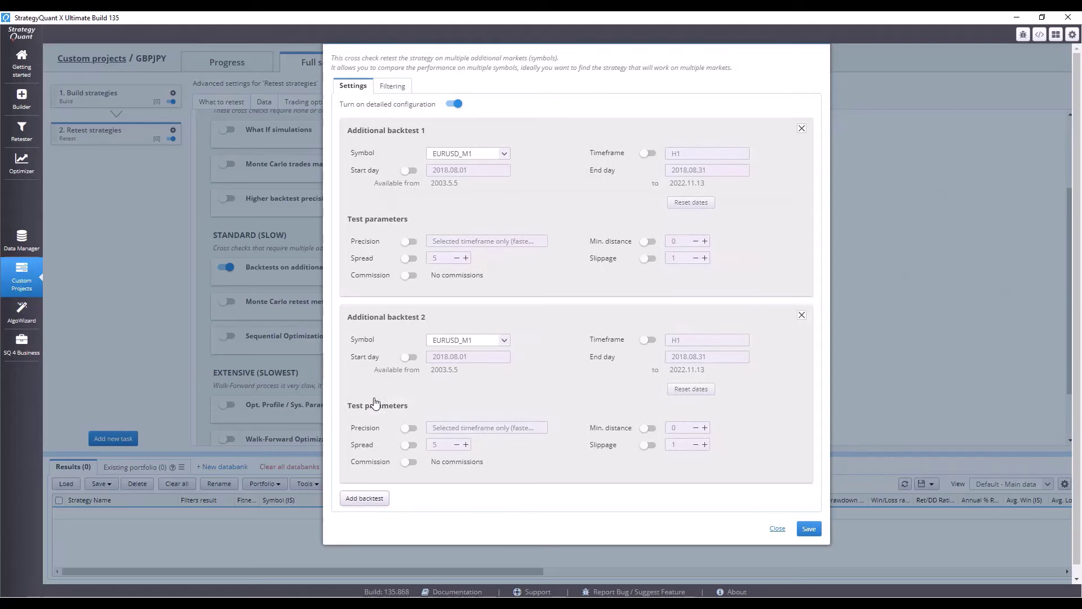
{"action": "left_click", "coordinate": [373, 498]}
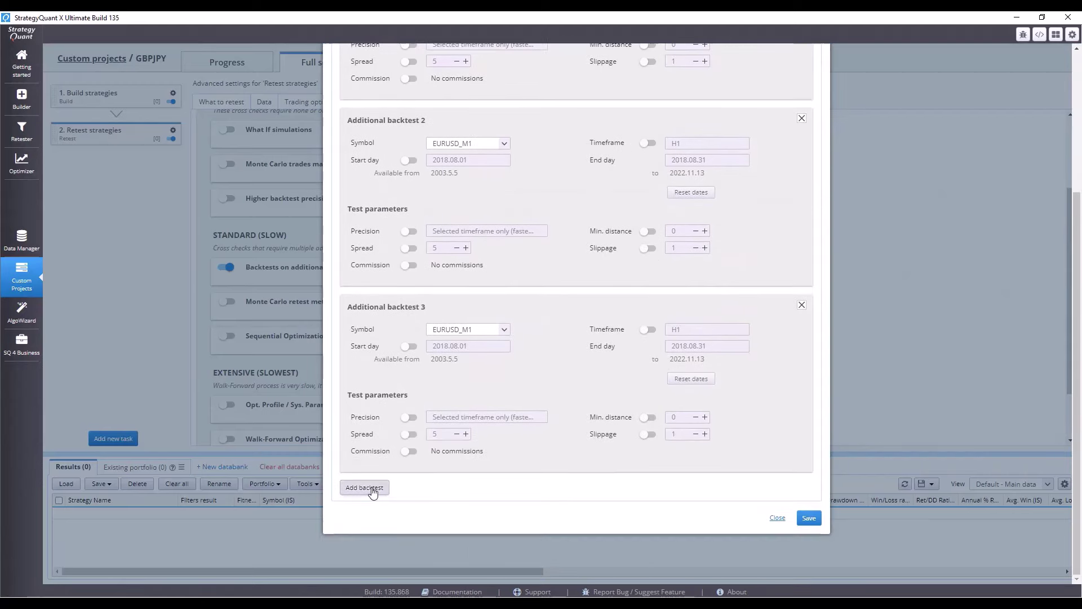
{"action": "left_click", "coordinate": [367, 489]}
{"action": "left_click", "coordinate": [366, 487]}
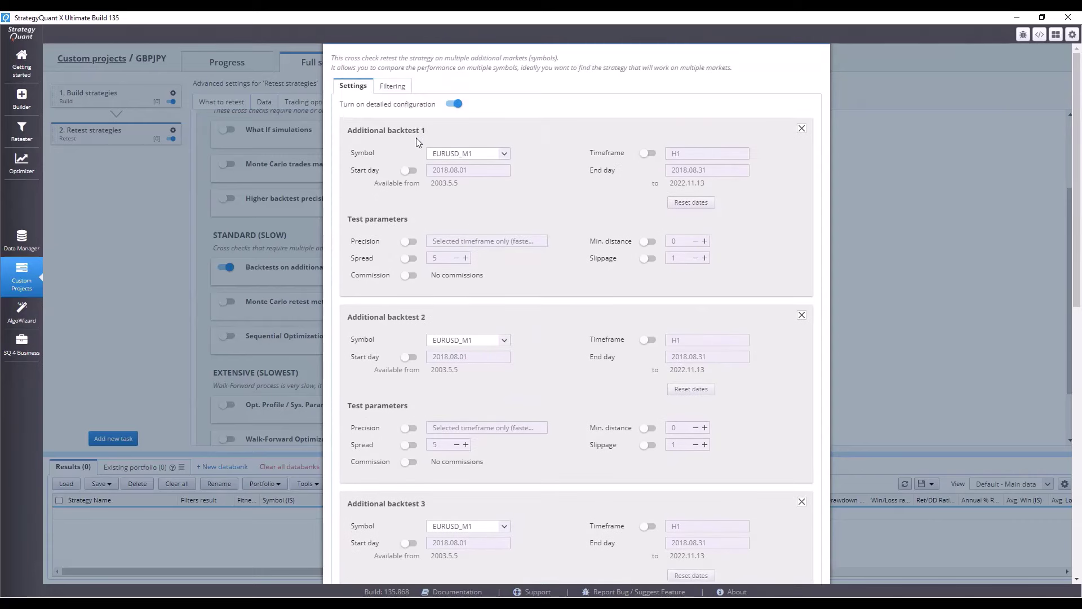
{"action": "scroll", "coordinate": [418, 141], "scroll_direction": "down", "scroll_amount": 6}
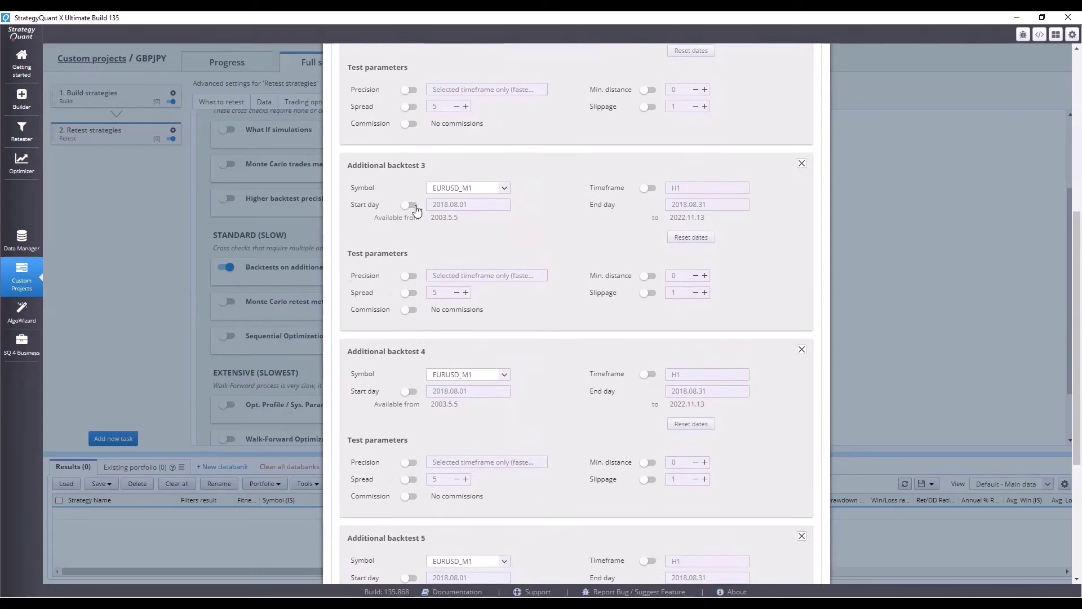
{"action": "scroll", "coordinate": [421, 194], "scroll_direction": "down", "scroll_amount": 4}
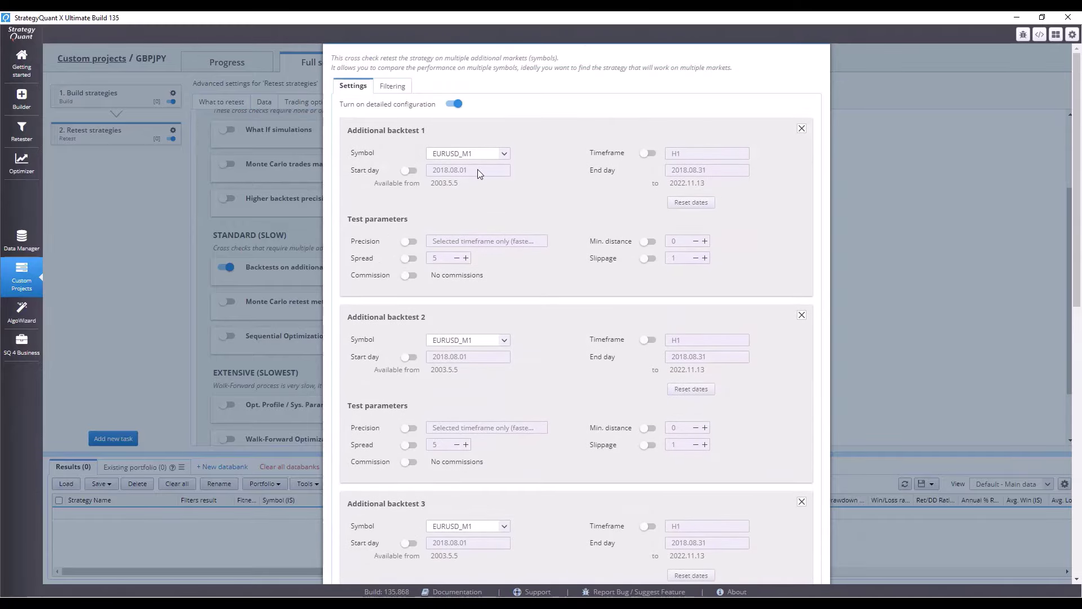
{"action": "left_click", "coordinate": [406, 171]}
{"action": "left_click", "coordinate": [406, 170]}
{"action": "left_click", "coordinate": [409, 241]}
{"action": "left_click", "coordinate": [410, 242]}
Set the symbol of additional backtests 1, 2 and 3 to GBPJPY_M1_UTC2.
{"action": "left_click", "coordinate": [505, 155]}
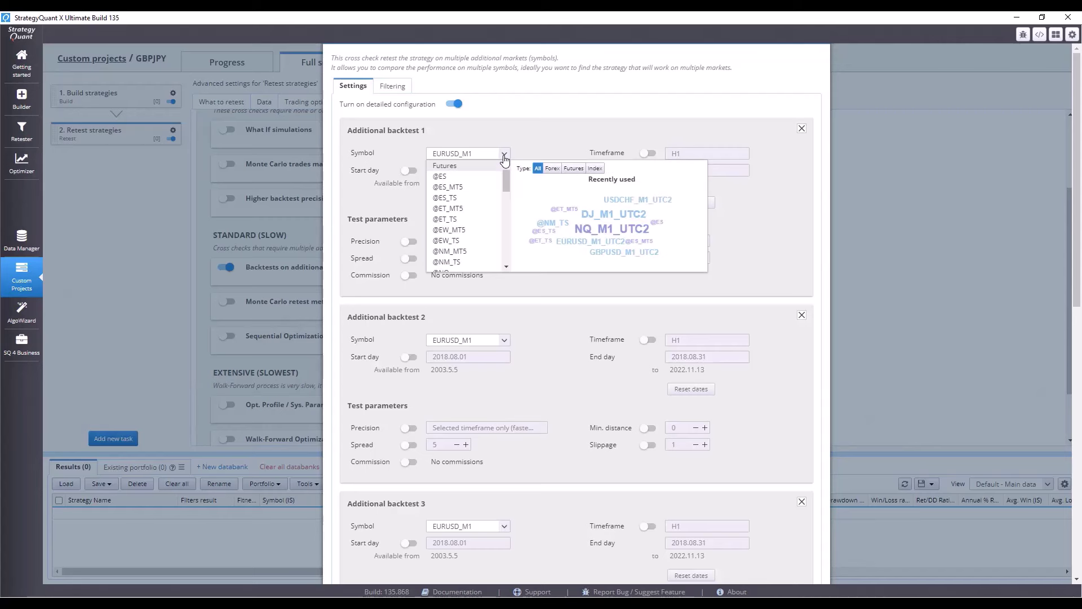
{"action": "type", "text": "g"}
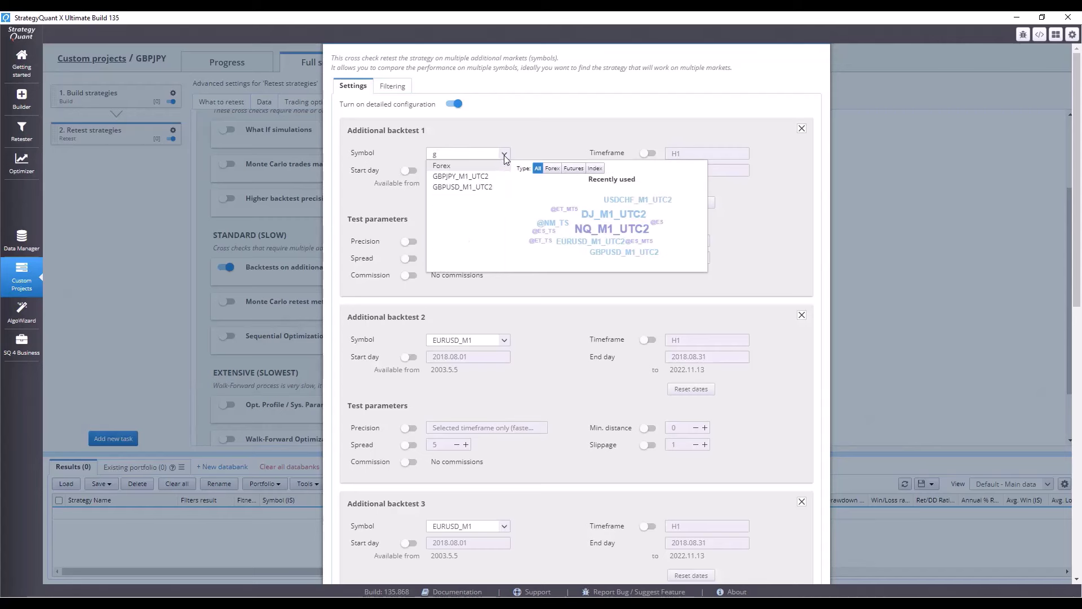
{"action": "left_click", "coordinate": [481, 177]}
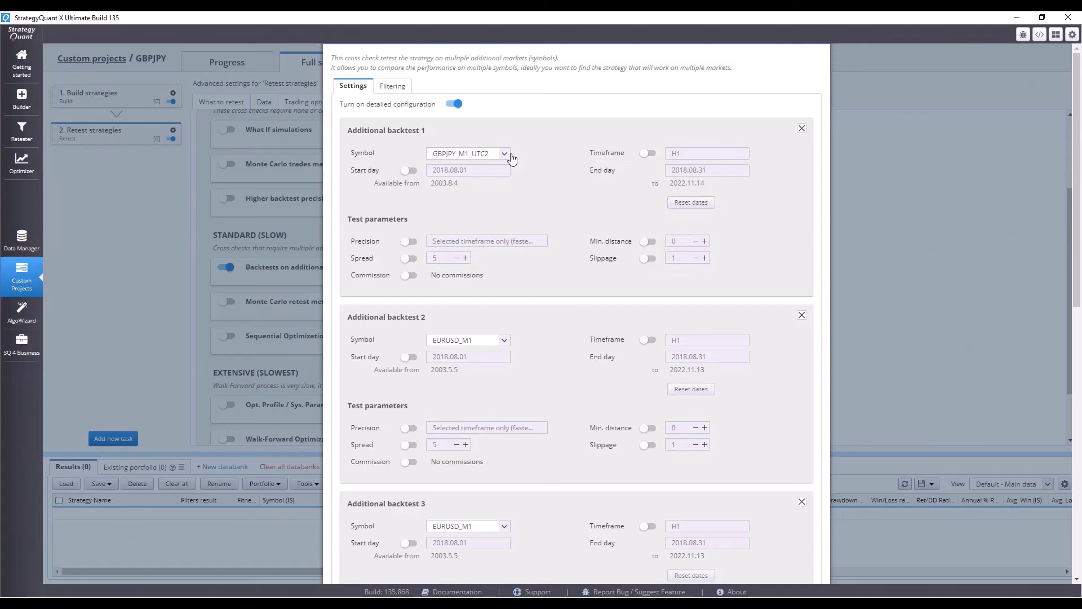
{"action": "left_click", "coordinate": [504, 341]}
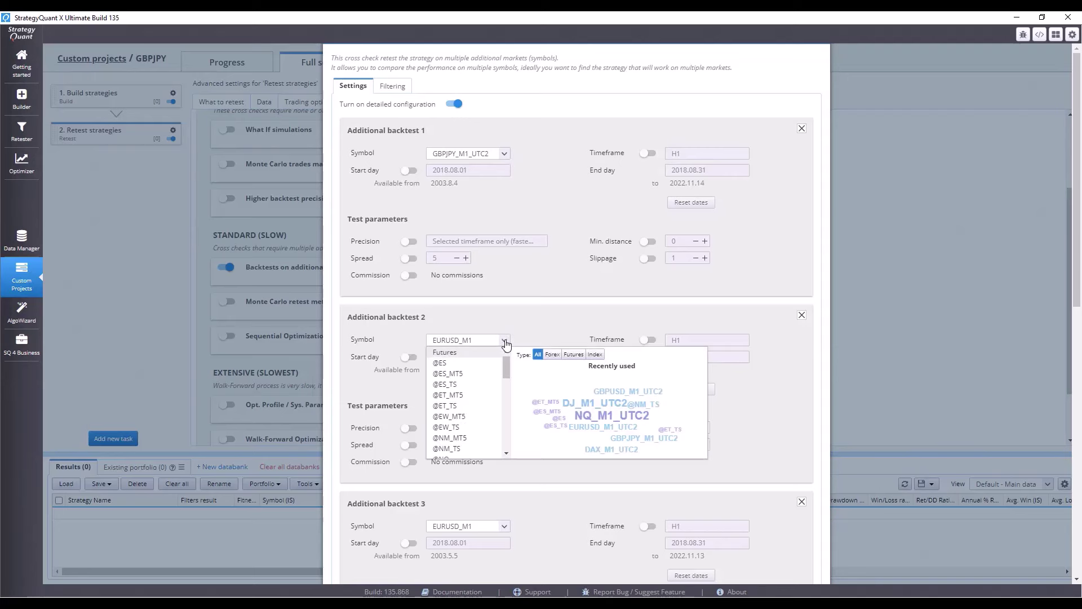
{"action": "type", "text": "b"}
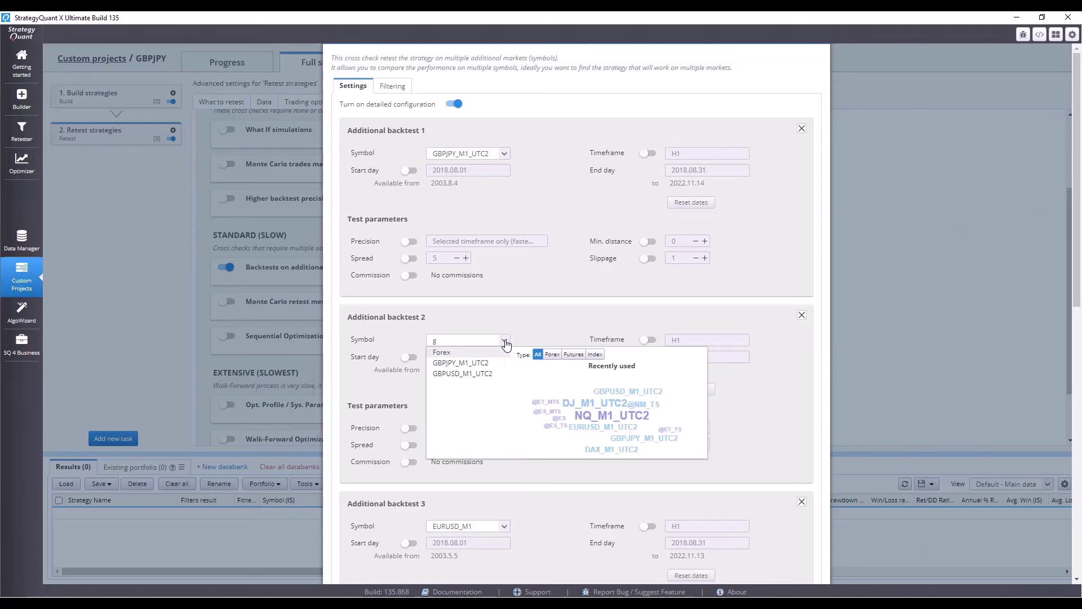
{"action": "left_click", "coordinate": [488, 362]}
{"action": "scroll", "coordinate": [505, 456], "scroll_direction": "down", "scroll_amount": 1}
{"action": "scroll", "coordinate": [505, 456], "scroll_direction": "down", "scroll_amount": 1}
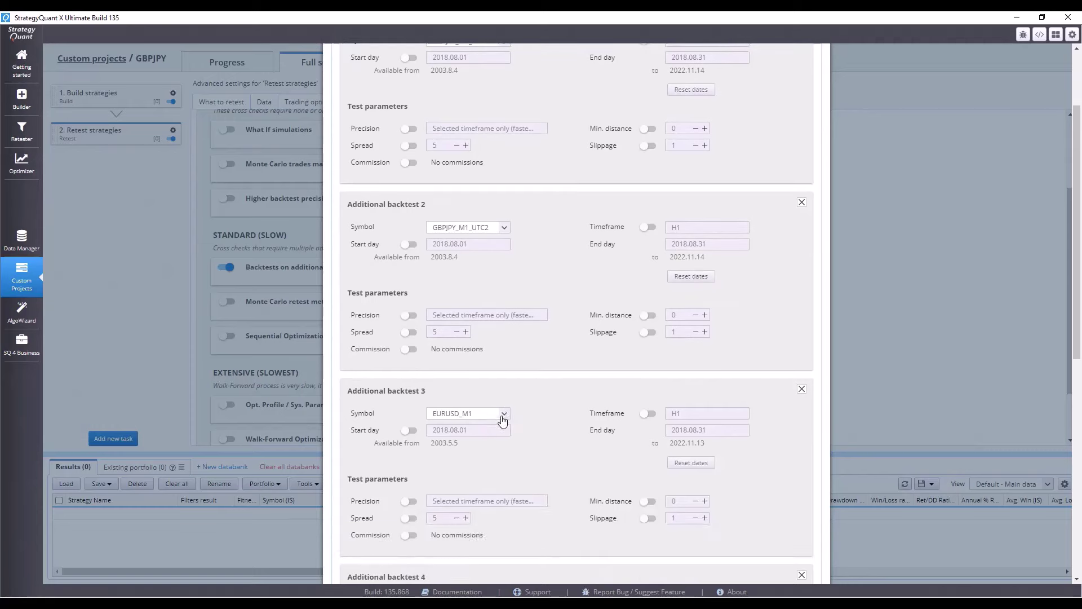
{"action": "left_click", "coordinate": [503, 414]}
{"action": "type", "text": "g"}
{"action": "left_click", "coordinate": [486, 437]}
Set the symbol of additional backtest 4 to EURJPY_M1_UTC2 and of additional backtest 5 to USDJPY_M1_UTC2.
{"action": "scroll", "coordinate": [485, 434], "scroll_direction": "down", "scroll_amount": 3}
{"action": "left_click", "coordinate": [498, 432]}
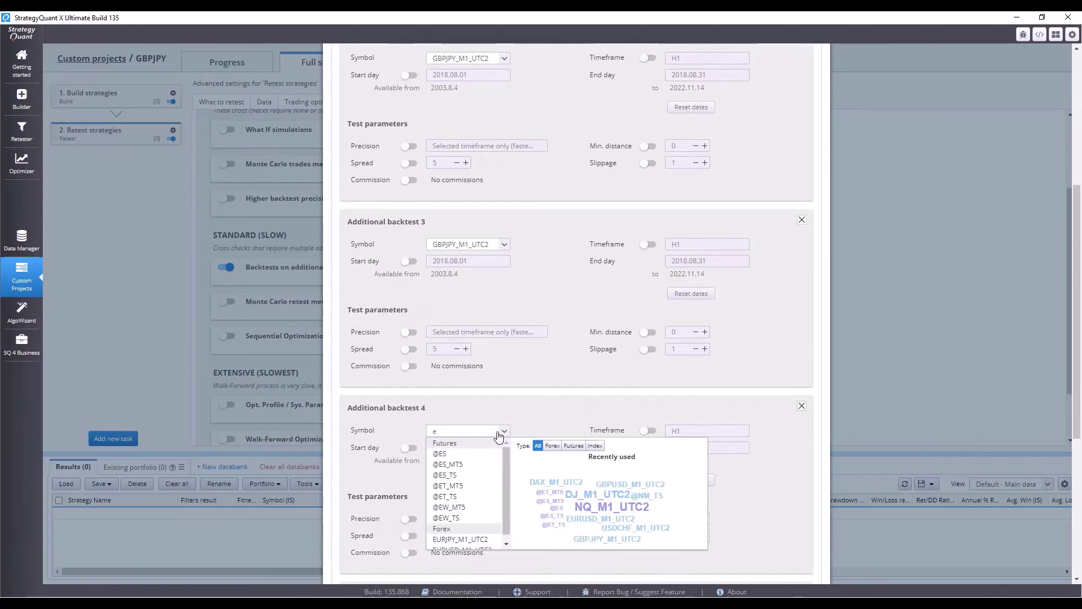
{"action": "type", "text": "eur"}
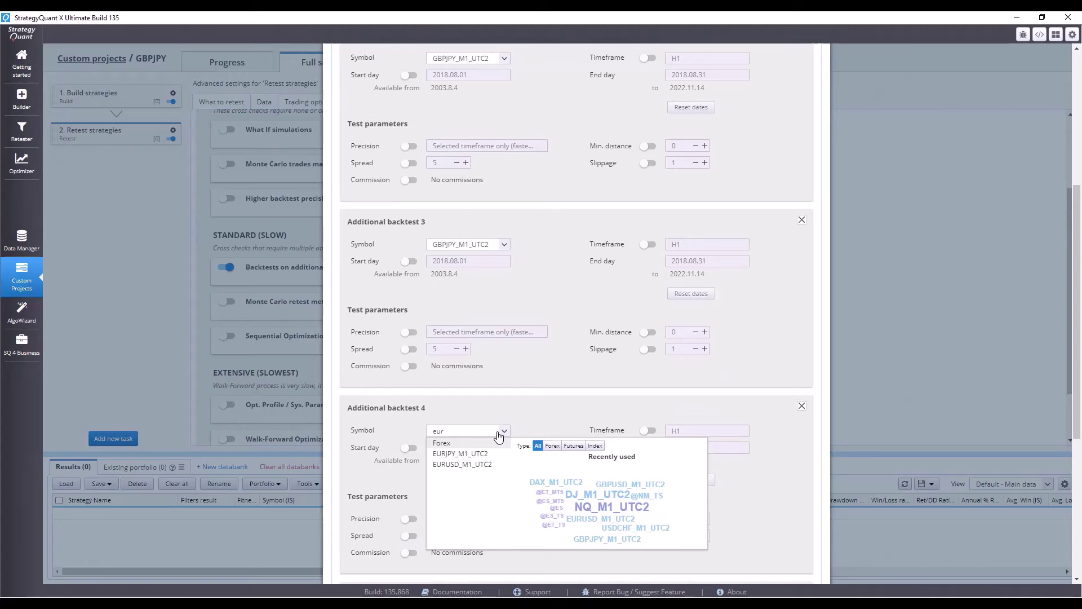
{"action": "left_click", "coordinate": [476, 456]}
{"action": "scroll", "coordinate": [475, 457], "scroll_direction": "down", "scroll_amount": 2}
{"action": "left_click", "coordinate": [496, 506]}
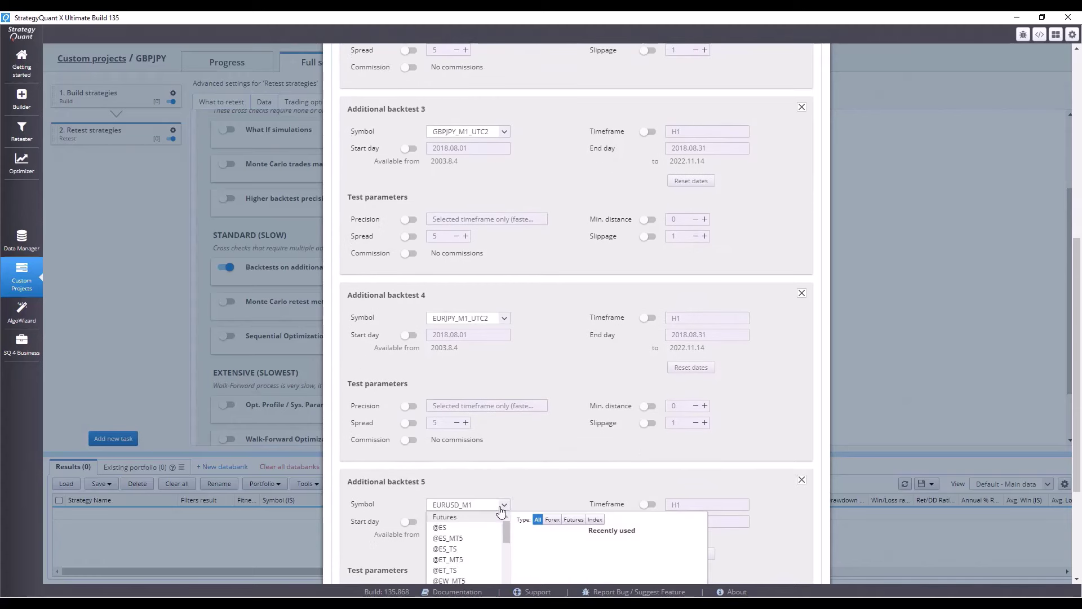
{"action": "type", "text": "usd"}
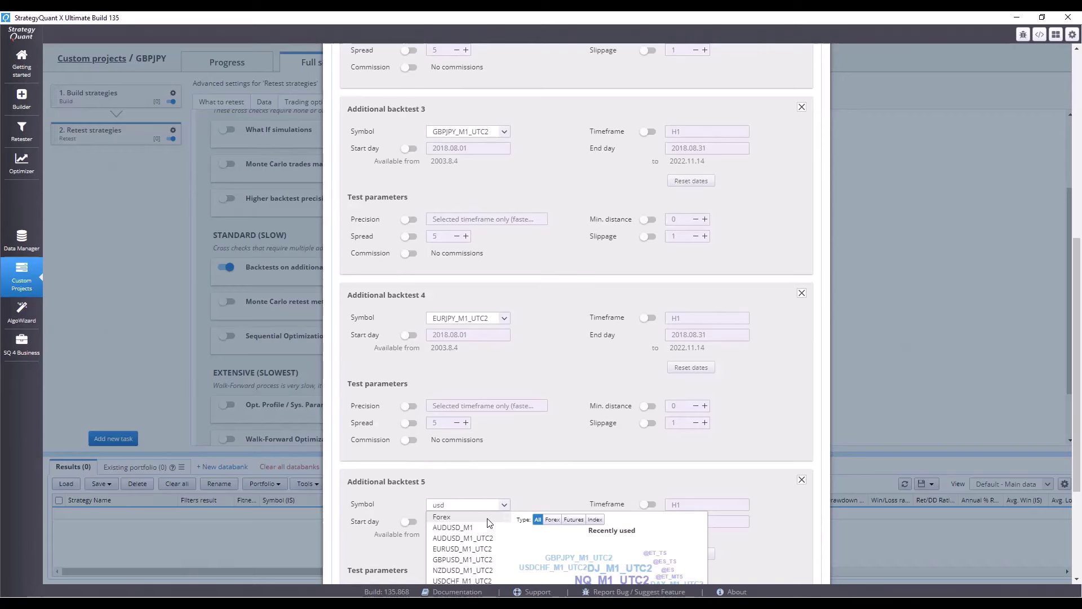
{"action": "type", "text": "jpy"}
{"action": "left_click", "coordinate": [477, 532]}
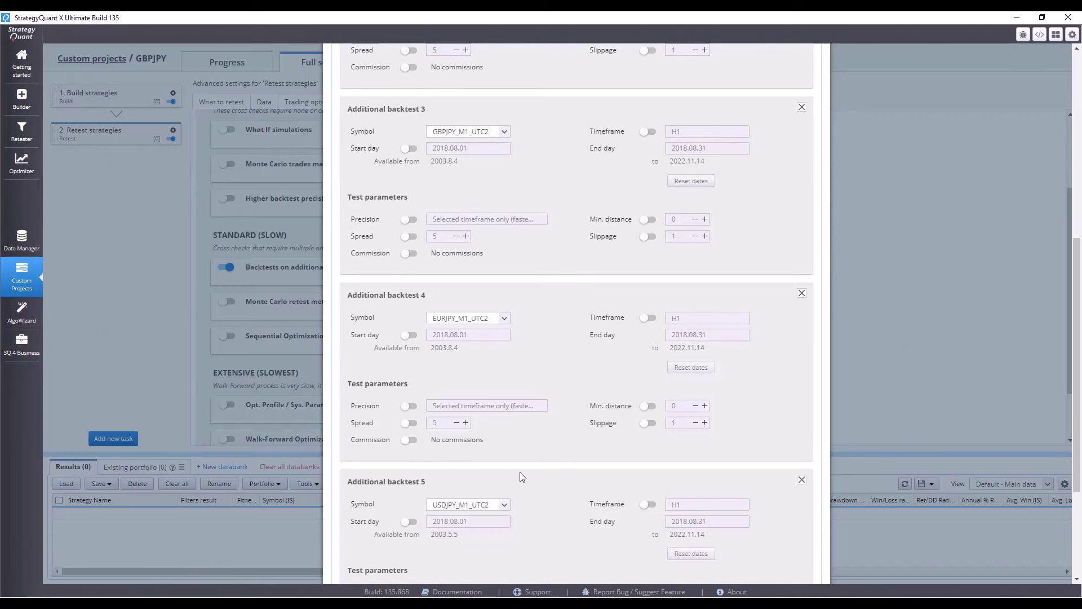
Turn on custom dates for additional backtest 1 and reset them to the symbol's full available data range.
{"action": "scroll", "coordinate": [520, 472], "scroll_direction": "up", "scroll_amount": 7}
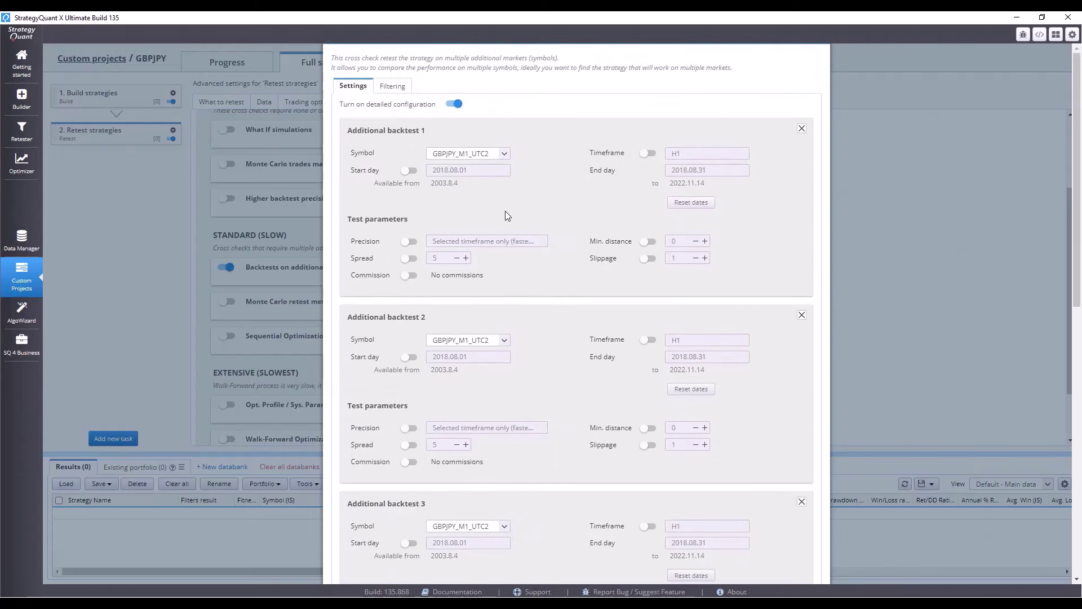
{"action": "left_click", "coordinate": [408, 170]}
{"action": "left_click", "coordinate": [504, 171]}
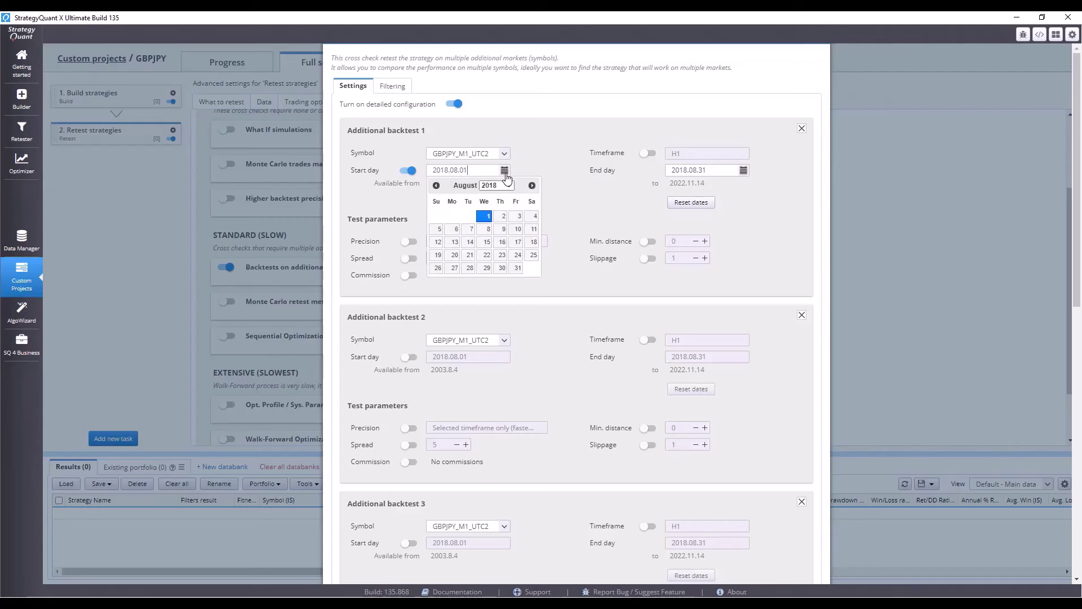
{"action": "left_click", "coordinate": [380, 183]}
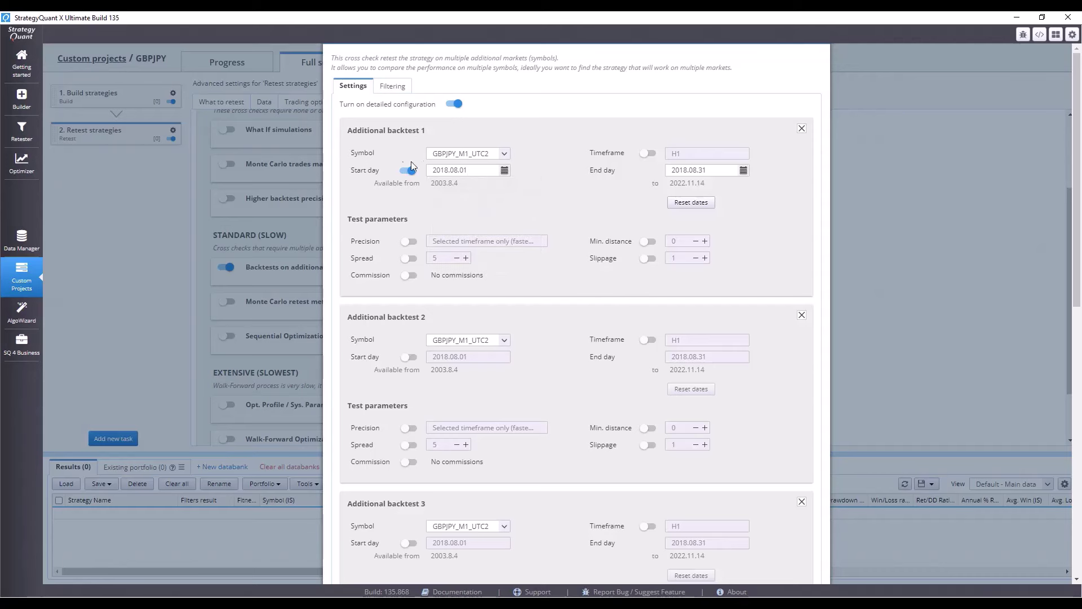
{"action": "left_click", "coordinate": [698, 204]}
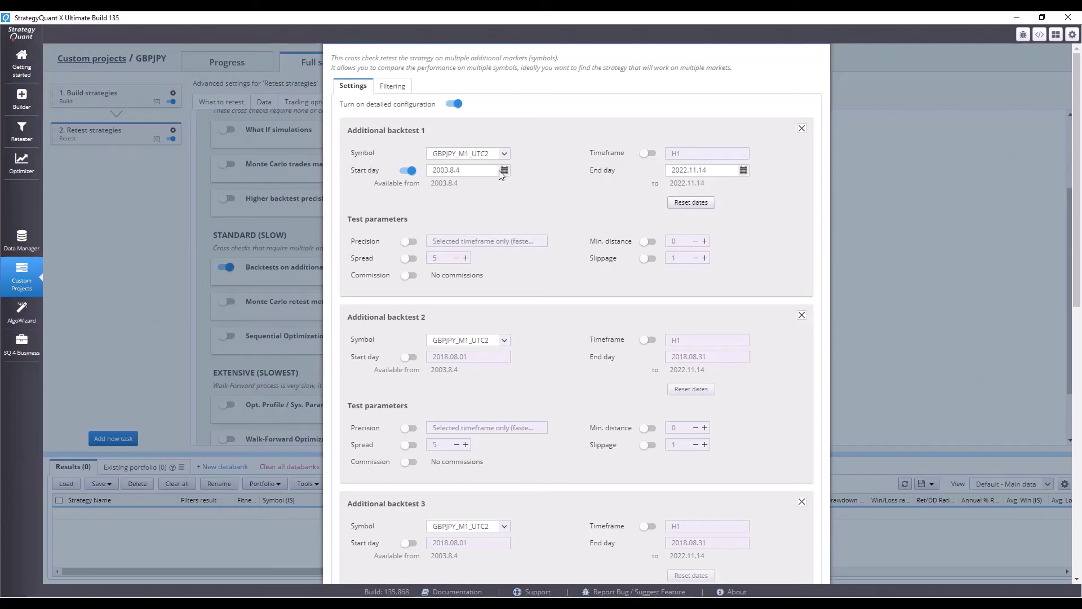
Set the start day of additional backtest 1 to 2018.09.01.
{"action": "left_click", "coordinate": [504, 170]}
{"action": "left_click", "coordinate": [499, 184]}
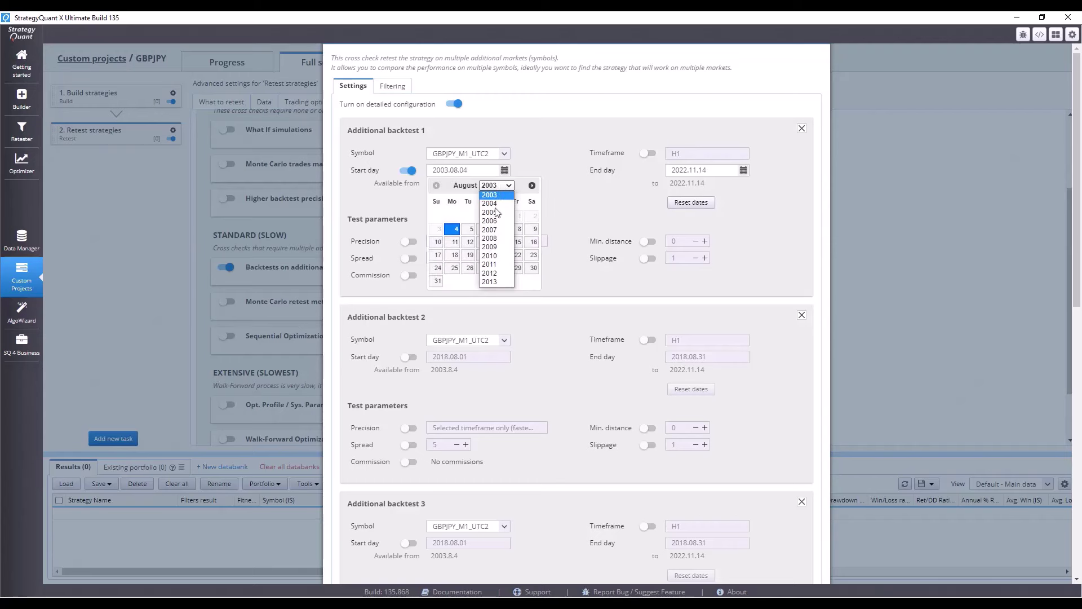
{"action": "left_click", "coordinate": [489, 281]}
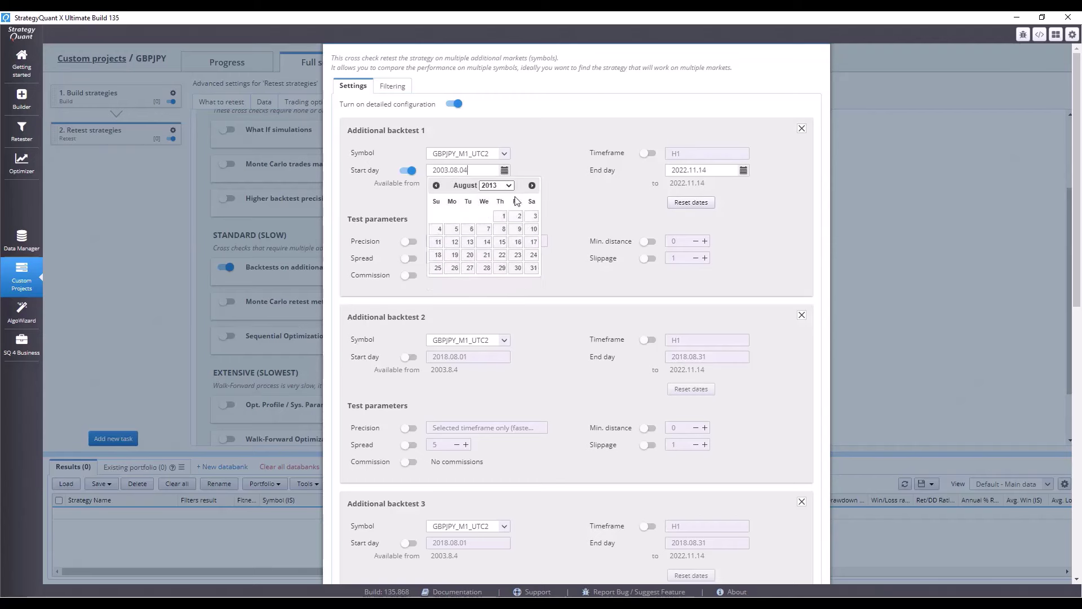
{"action": "left_click", "coordinate": [496, 185]}
{"action": "left_click", "coordinate": [496, 327]}
{"action": "left_click", "coordinate": [436, 185]}
{"action": "left_click", "coordinate": [532, 185]}
{"action": "left_click", "coordinate": [531, 185]}
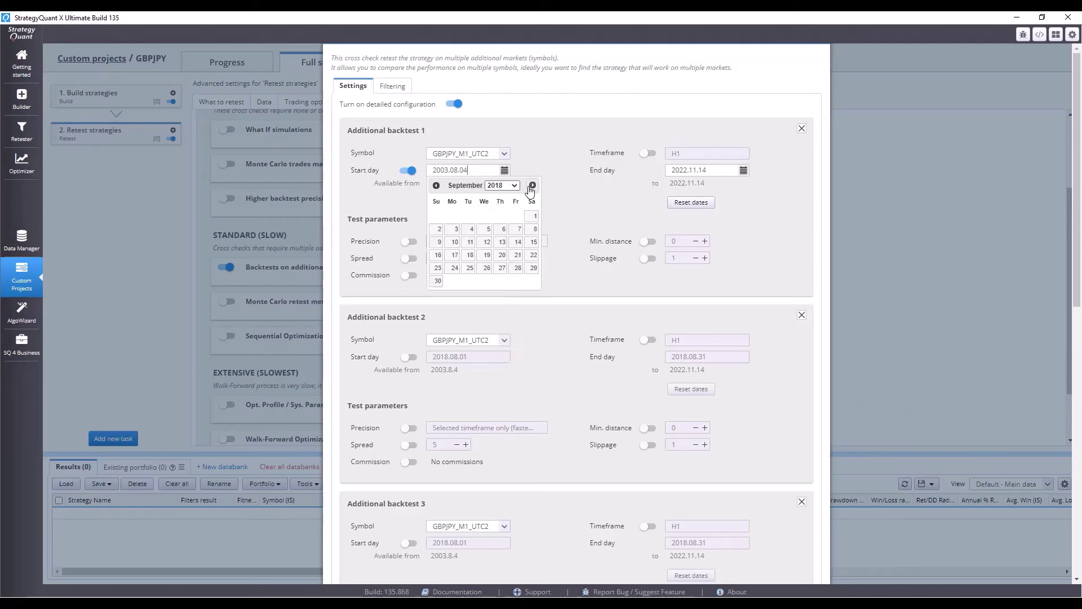
{"action": "left_click", "coordinate": [533, 216]}
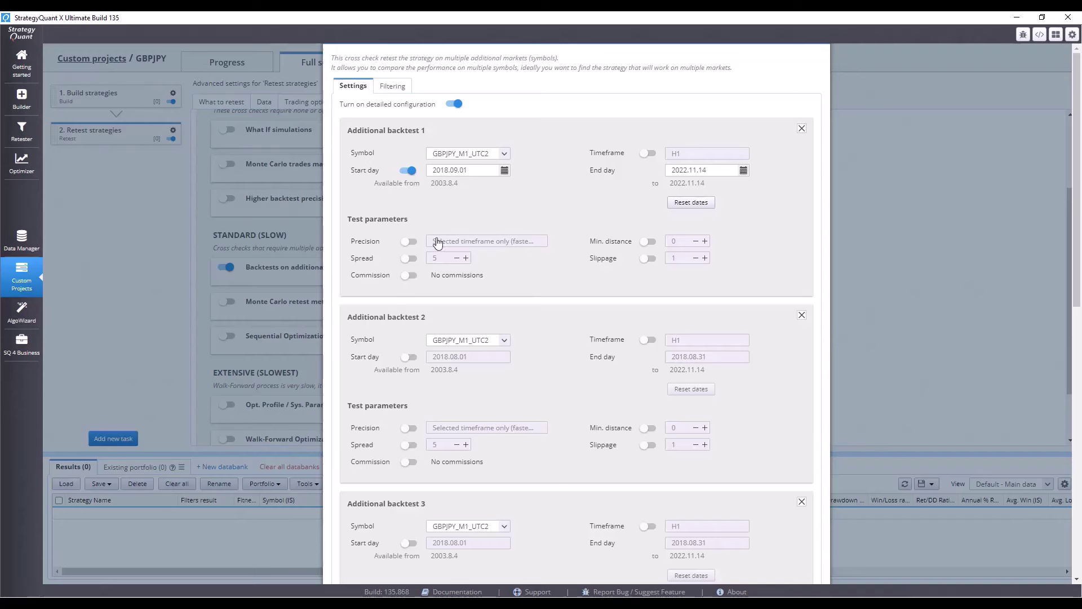
Turn on custom precision for additional backtest 1 and set it to 1 minute data tick simulation.
{"action": "left_click", "coordinate": [413, 242]}
{"action": "left_click", "coordinate": [478, 241]}
{"action": "left_click", "coordinate": [478, 262]}
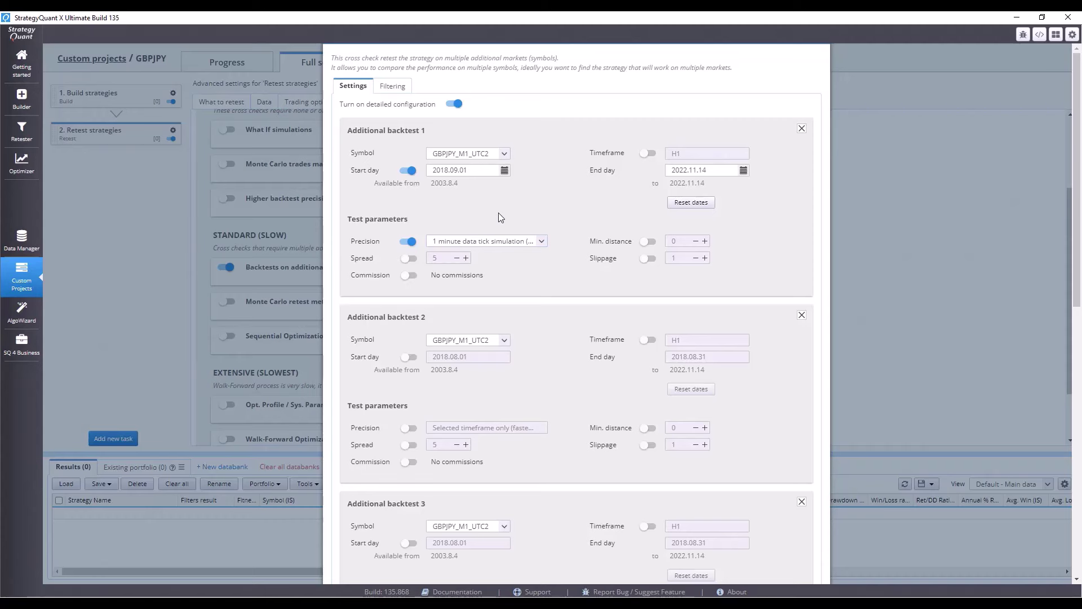
Turn on custom dates for additional backtest 2 and reset them to the symbol's full available data range.
{"action": "scroll", "coordinate": [478, 383], "scroll_direction": "down", "scroll_amount": 1}
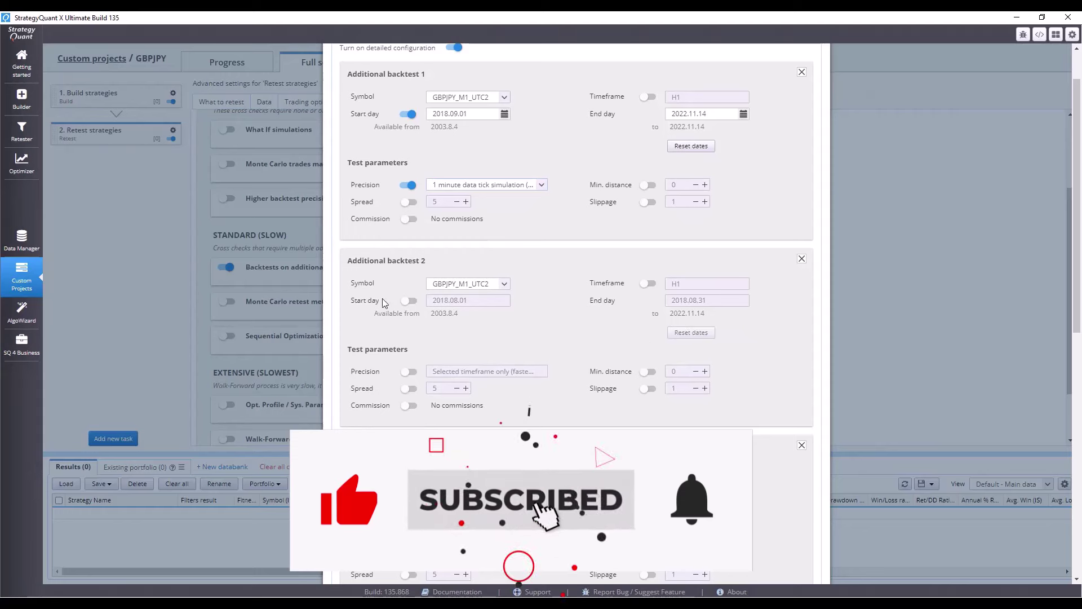
{"action": "left_click", "coordinate": [409, 301]}
{"action": "left_click", "coordinate": [691, 332]}
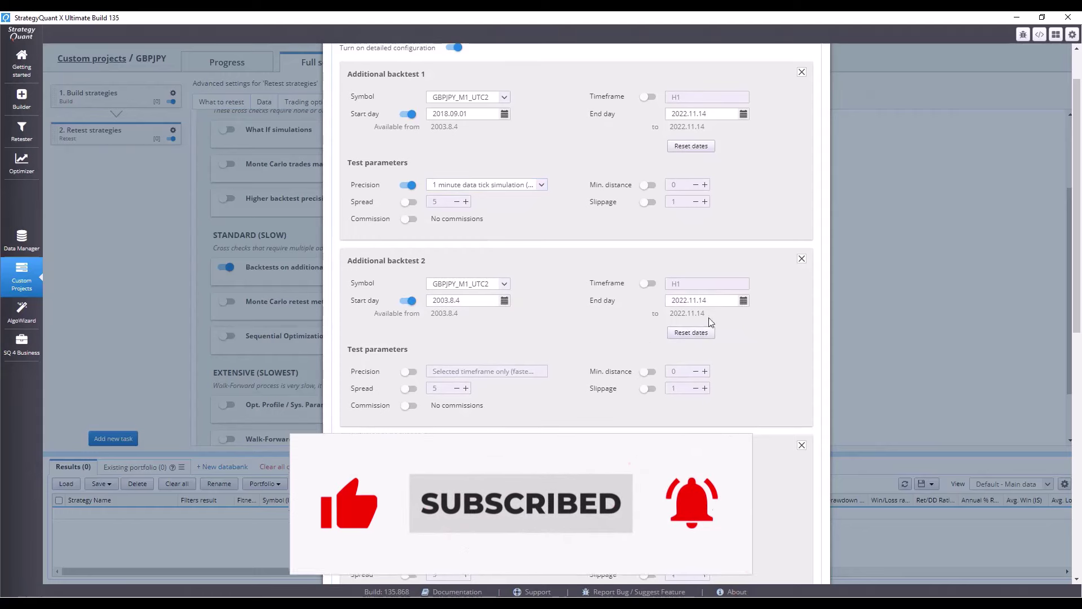
Set the end day of additional backtest 2 to 2008.12.31.
{"action": "left_click", "coordinate": [743, 300]}
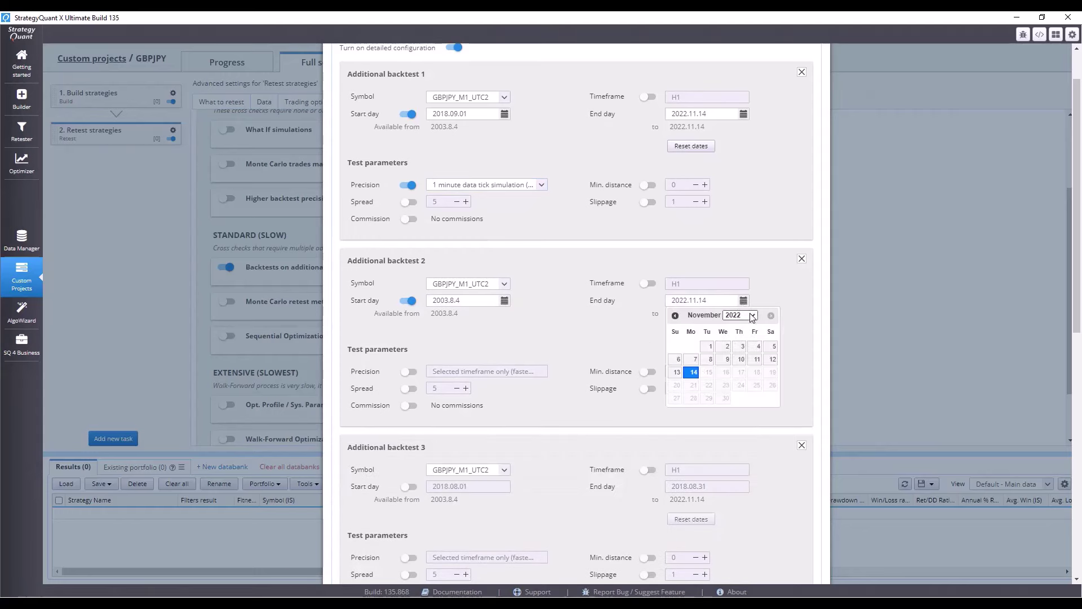
{"action": "left_click", "coordinate": [752, 315]}
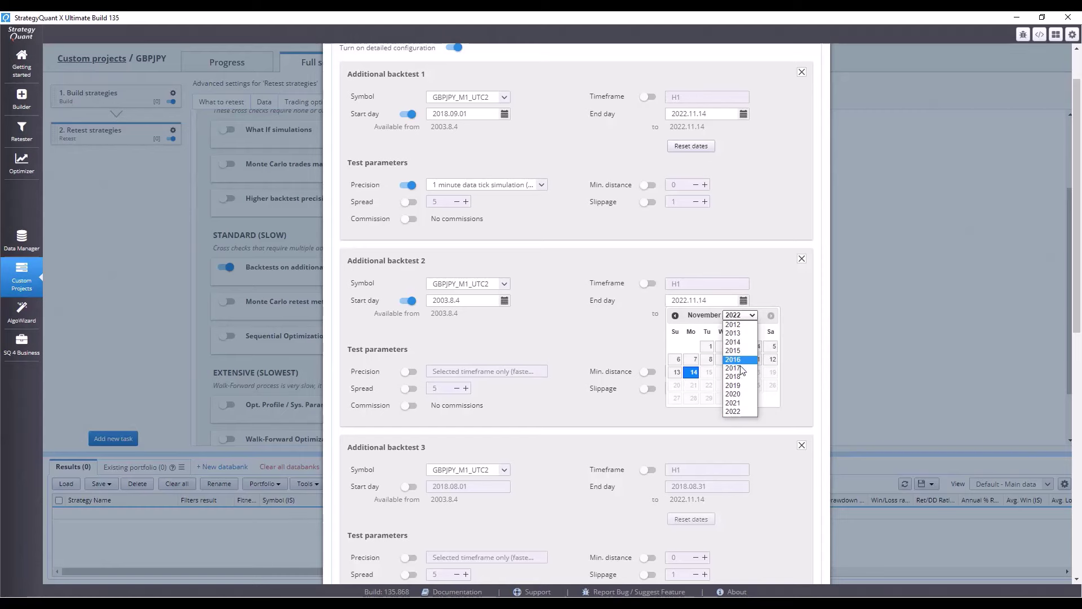
{"action": "left_click", "coordinate": [739, 328]}
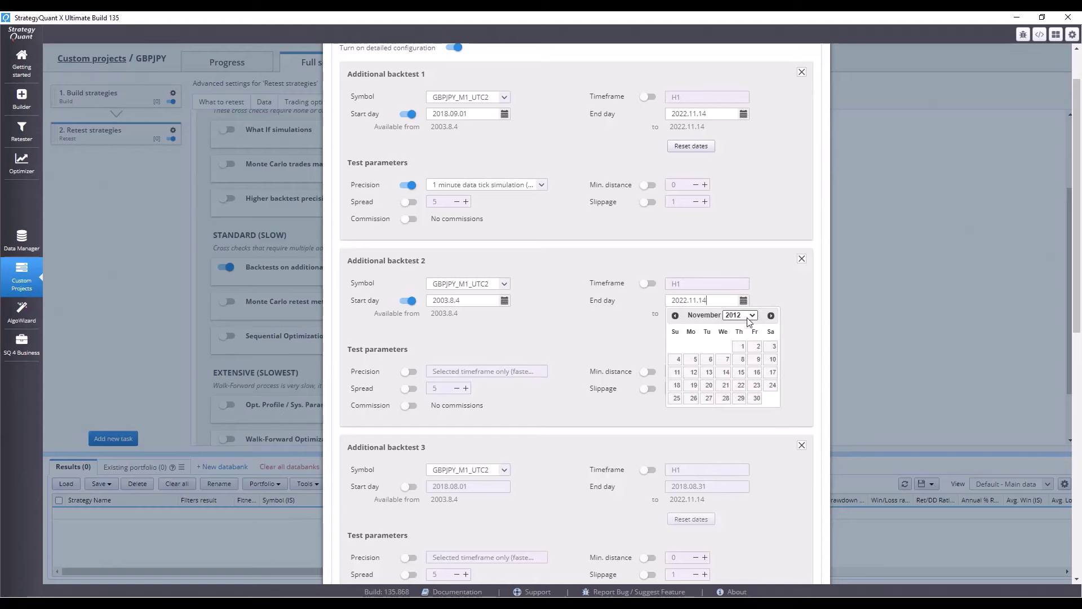
{"action": "left_click", "coordinate": [741, 315]}
{"action": "left_click", "coordinate": [752, 347]}
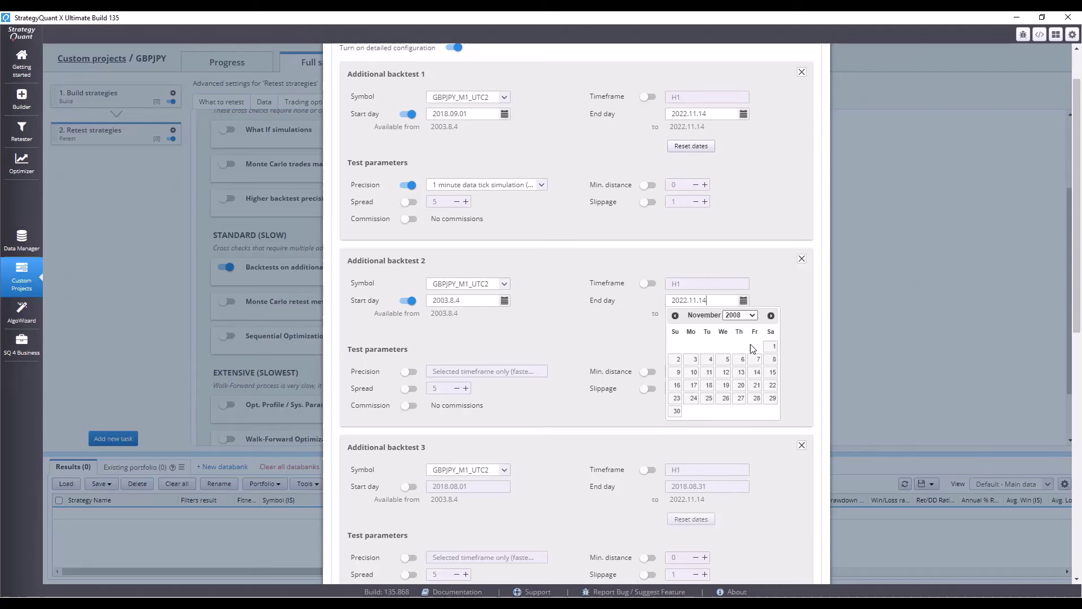
{"action": "left_click", "coordinate": [771, 315]}
{"action": "left_click", "coordinate": [770, 315]}
{"action": "left_click", "coordinate": [674, 315]}
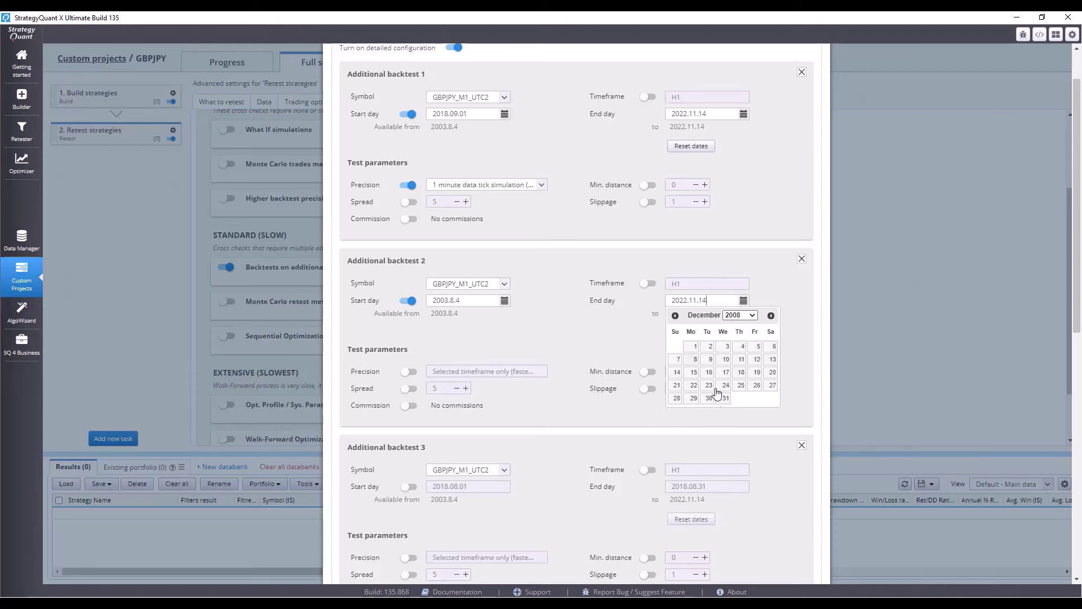
{"action": "left_click", "coordinate": [725, 398]}
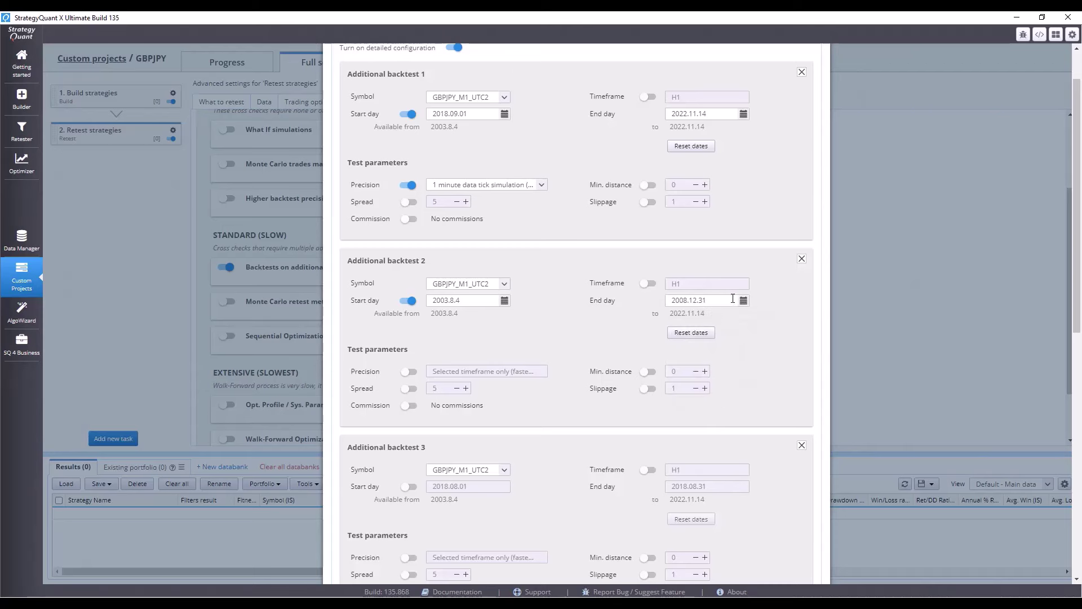
{"action": "left_click", "coordinate": [744, 300]}
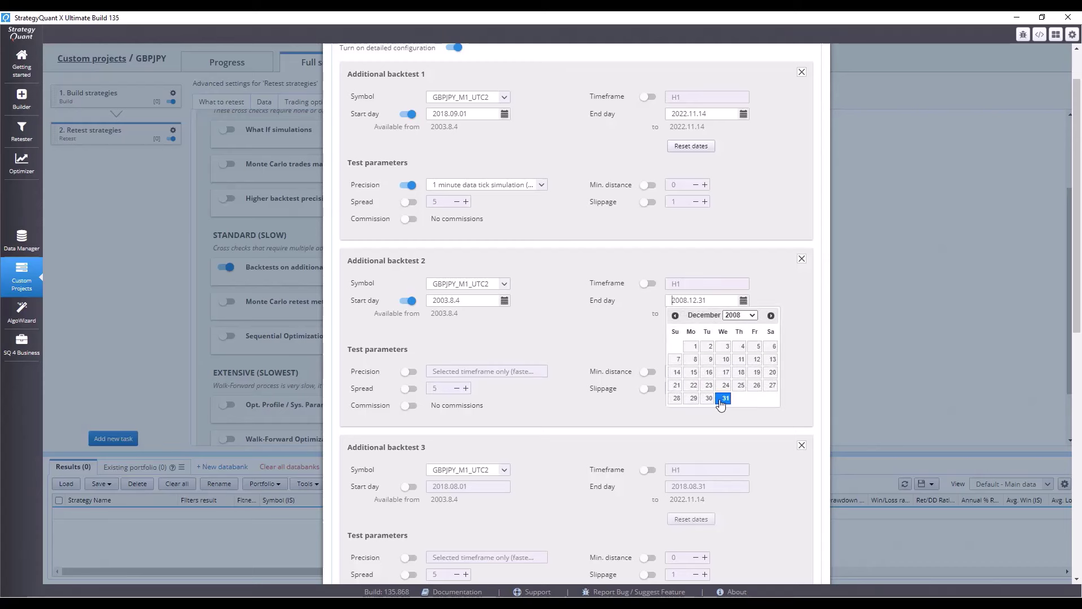
{"action": "left_click", "coordinate": [573, 346]}
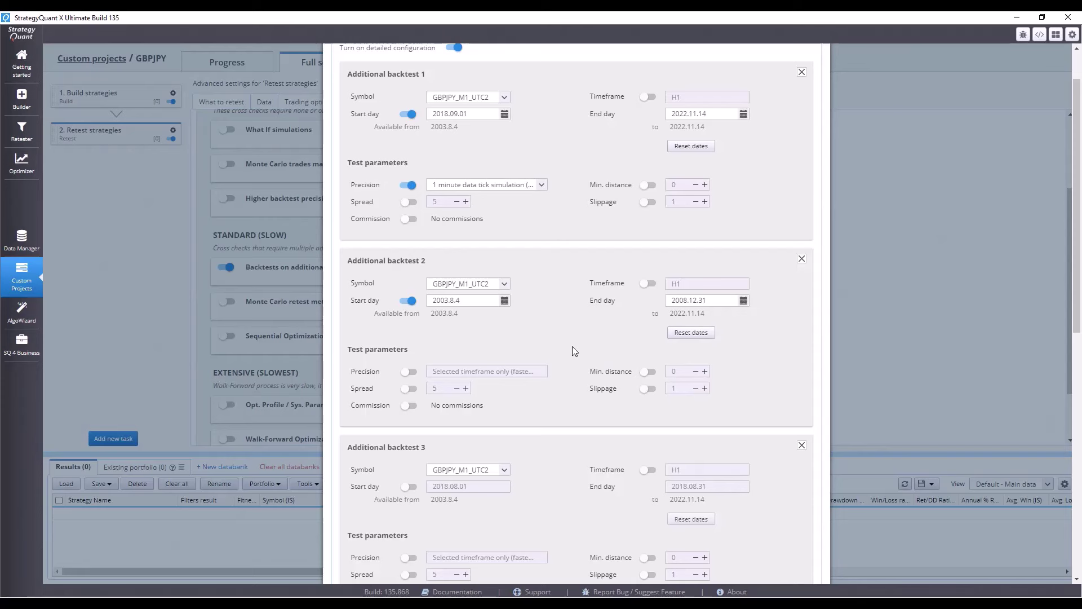
Turn on custom precision for additional backtest 2 and set it to 1 minute data tick simulation (slow).
{"action": "left_click", "coordinate": [411, 373]}
{"action": "left_click", "coordinate": [493, 371]}
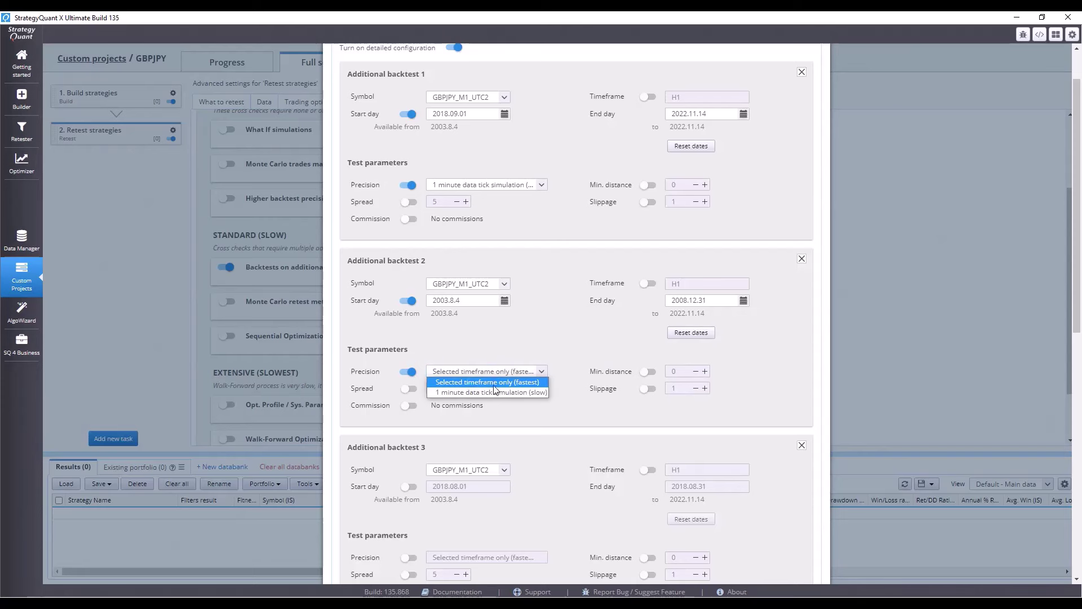
{"action": "left_click", "coordinate": [492, 390]}
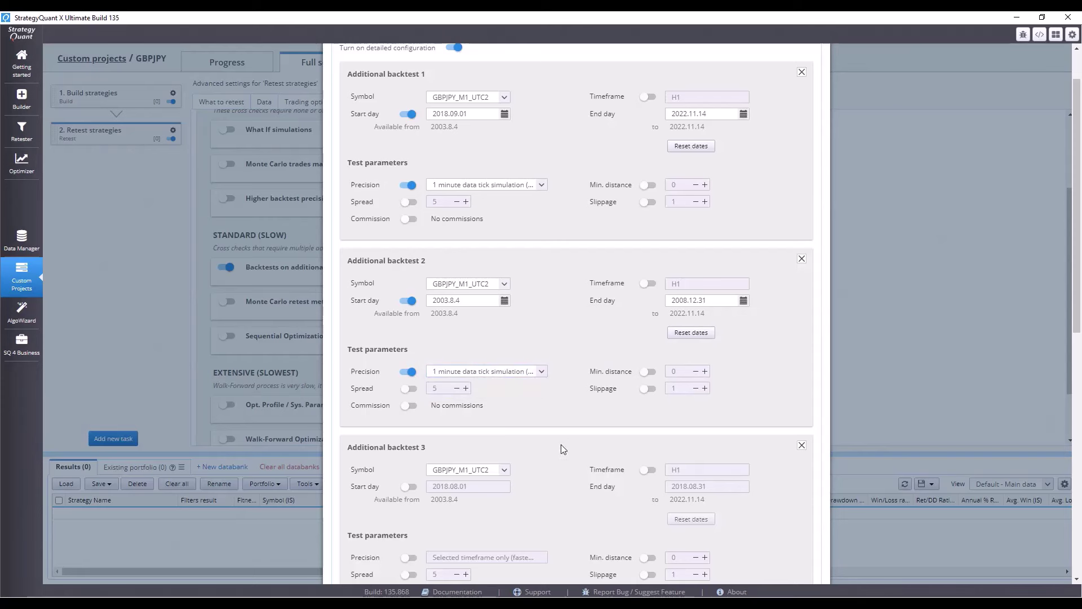
{"action": "scroll", "coordinate": [560, 449], "scroll_direction": "down", "scroll_amount": 5}
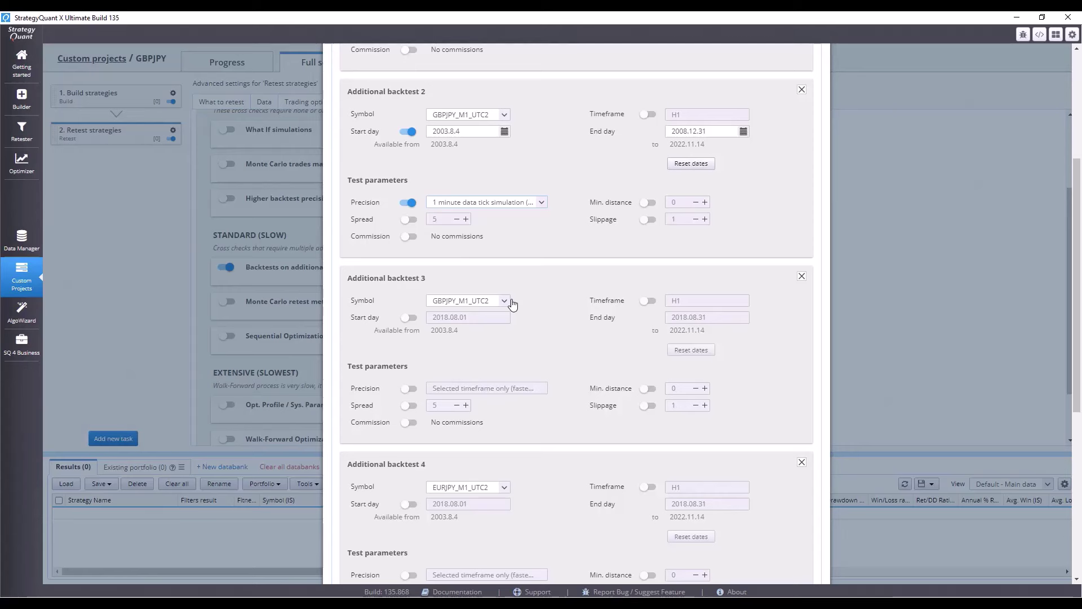
Give additional backtest 3 custom dates covering the full available data range and set its precision to 1 minute data tick simulation (slow).
{"action": "left_click", "coordinate": [409, 317]}
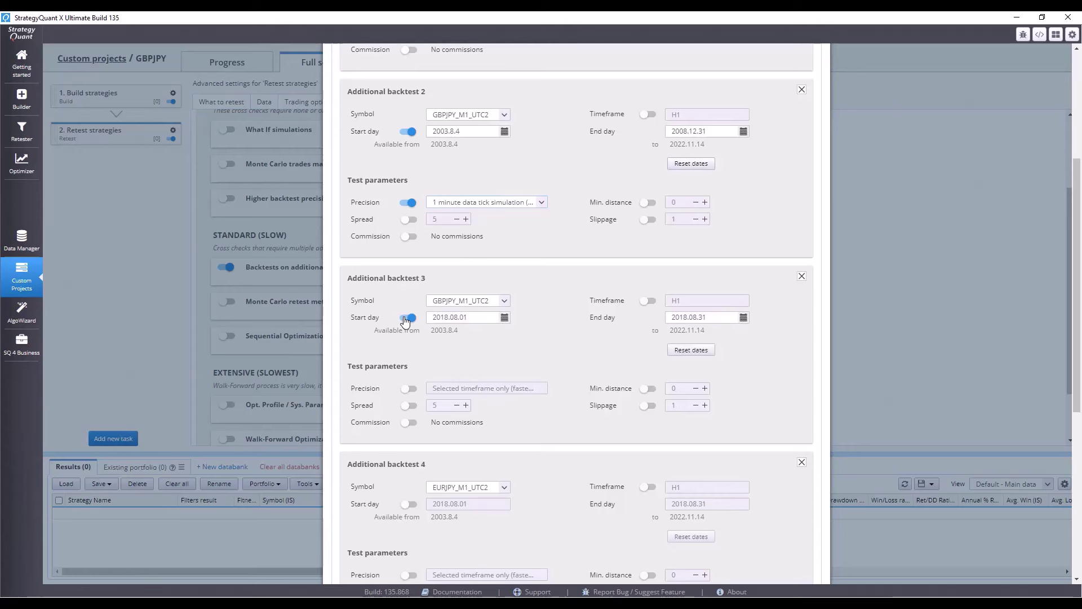
{"action": "left_click", "coordinate": [698, 350]}
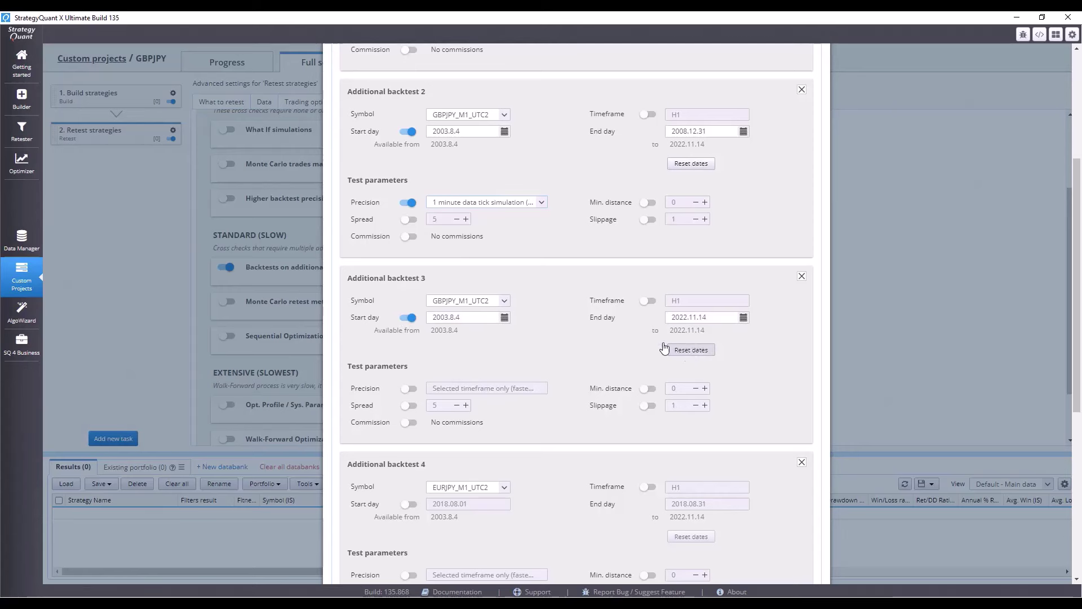
{"action": "left_click", "coordinate": [410, 389]}
{"action": "left_click", "coordinate": [461, 389]}
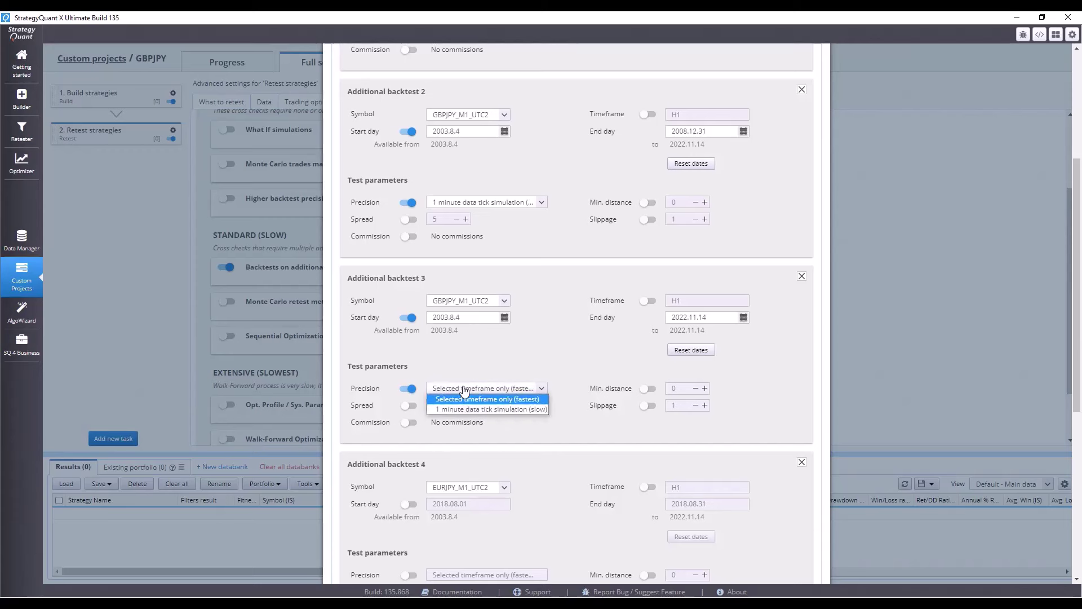
{"action": "left_click", "coordinate": [461, 407]}
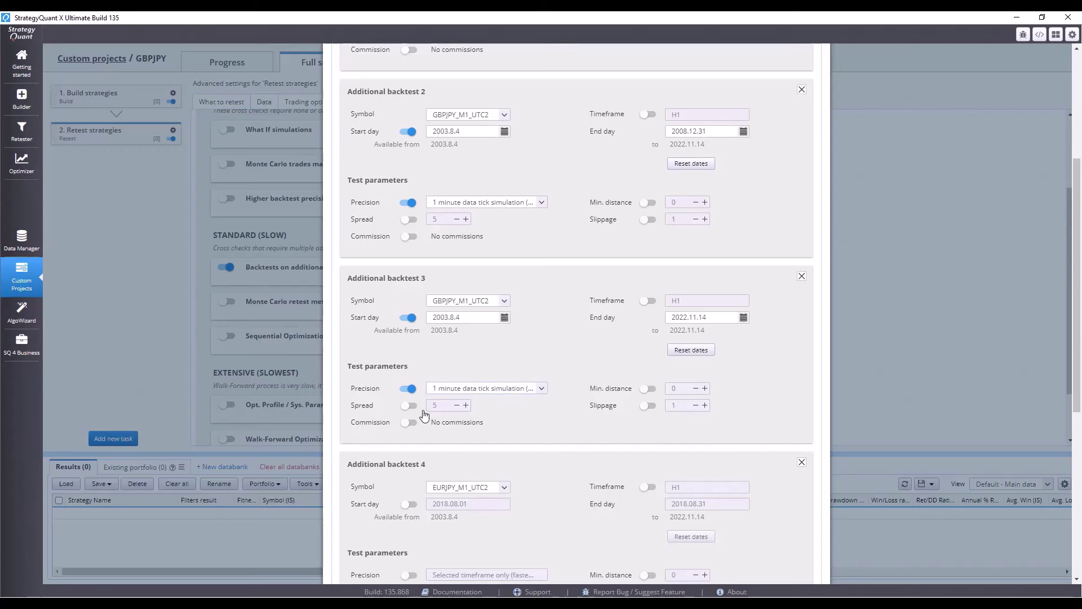
Turn on custom slippage and spread for additional backtest 3, setting slippage to 1 and spread to 3.
{"action": "left_click", "coordinate": [649, 406]}
{"action": "left_click", "coordinate": [705, 405]}
{"action": "left_click", "coordinate": [705, 405]}
{"action": "left_click", "coordinate": [705, 405]}
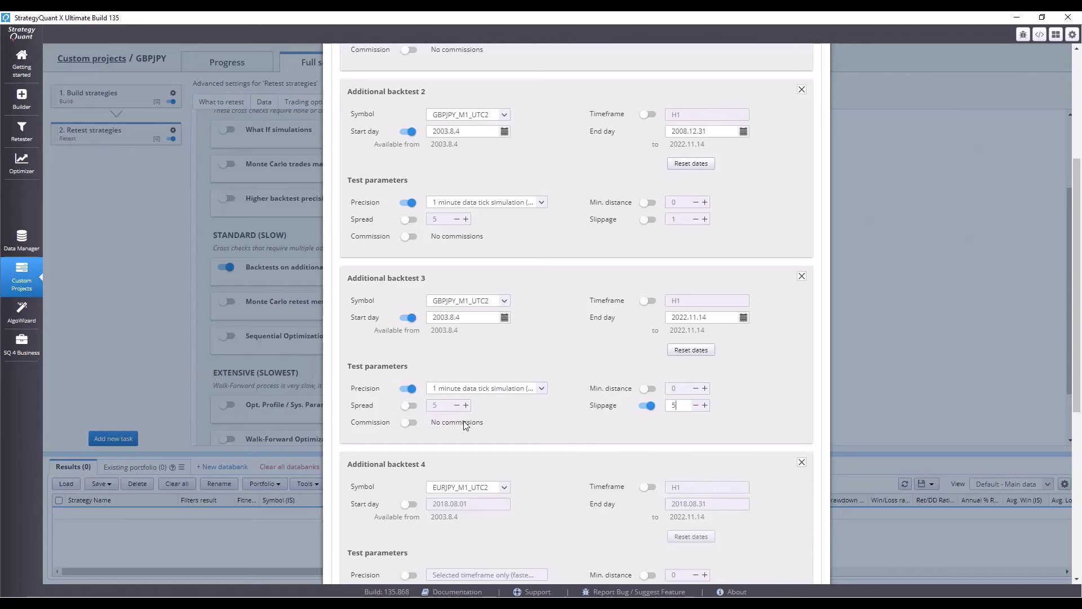
{"action": "left_click", "coordinate": [409, 406]}
{"action": "left_click", "coordinate": [457, 407]}
{"action": "left_click", "coordinate": [458, 406]}
Turn on custom dates for additional backtest 4 on EURJPY and reset them to the full available data range.
{"action": "scroll", "coordinate": [512, 445], "scroll_direction": "down", "scroll_amount": 5}
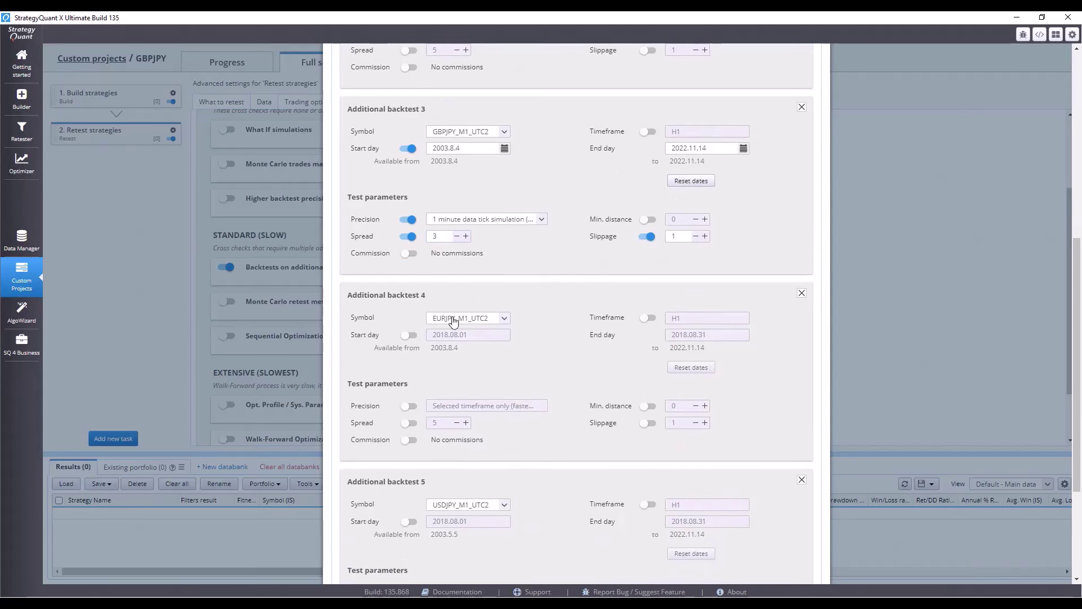
{"action": "left_click", "coordinate": [408, 335]}
{"action": "left_click", "coordinate": [689, 368]}
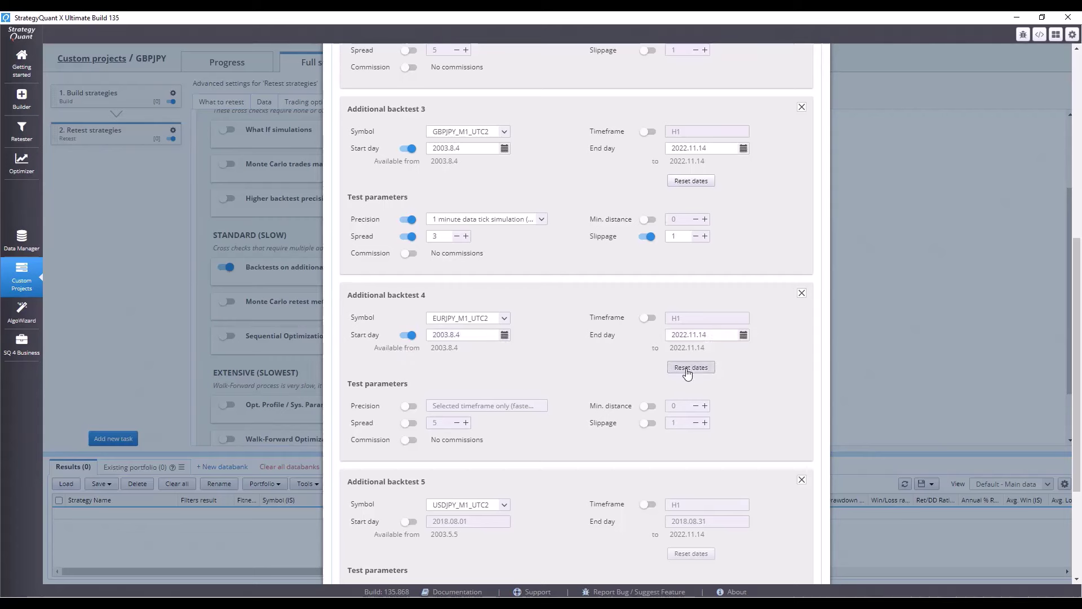
Set additional backtest 4 to 1 minute data tick simulation precision with a custom spread of 3.
{"action": "left_click", "coordinate": [408, 406]}
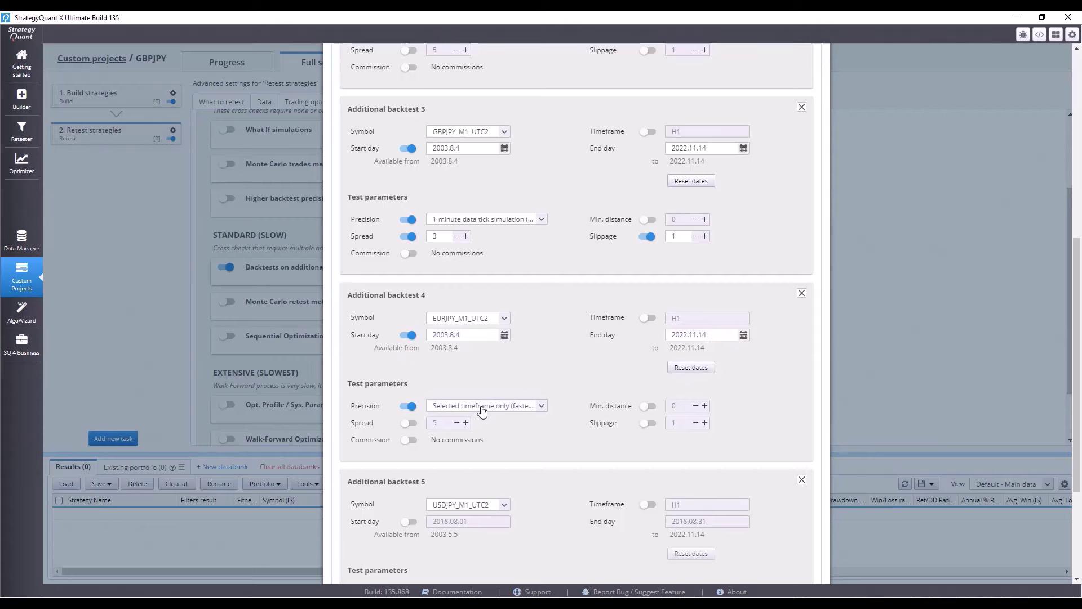
{"action": "left_click", "coordinate": [484, 407]}
{"action": "left_click", "coordinate": [480, 427]}
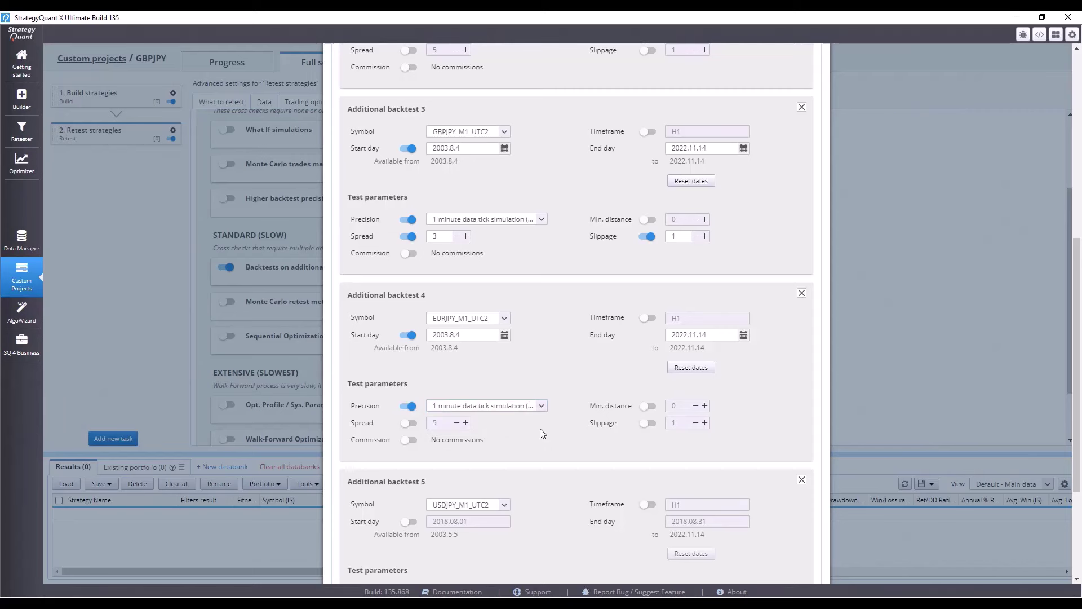
{"action": "left_click", "coordinate": [407, 424]}
Turn on custom dates for additional backtest 5 on USDJPY and reset them to the full available data range.
{"action": "scroll", "coordinate": [539, 432], "scroll_direction": "down", "scroll_amount": 3}
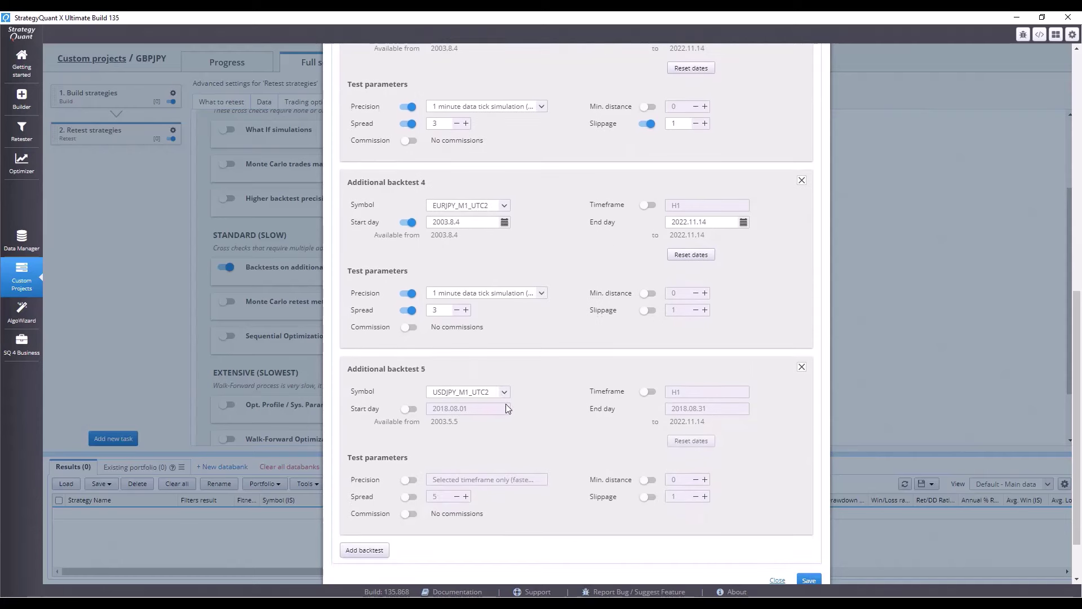
{"action": "left_click", "coordinate": [409, 410]}
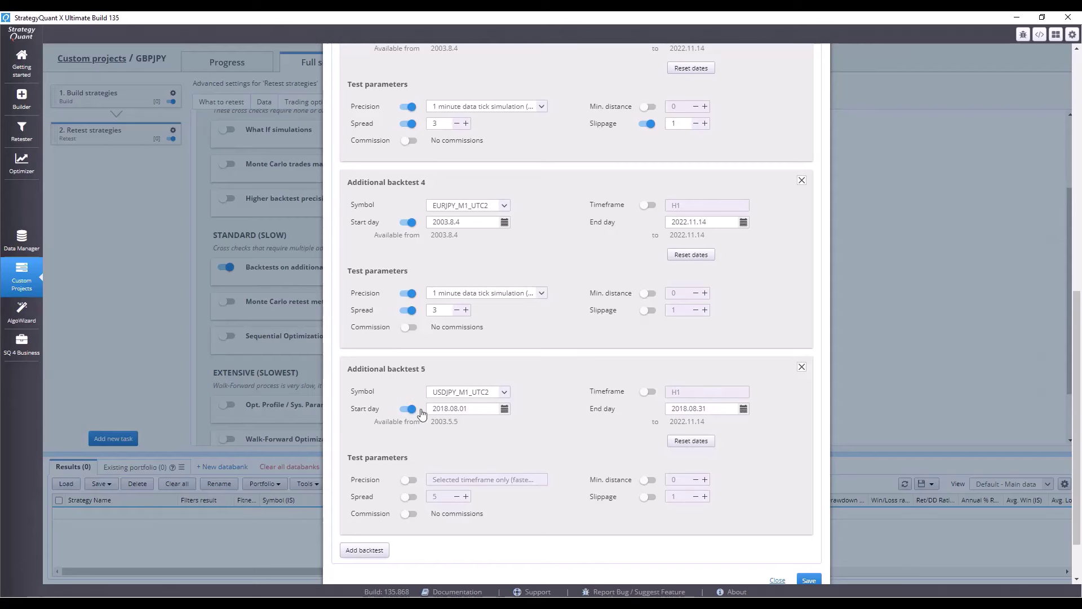
{"action": "left_click", "coordinate": [683, 441]}
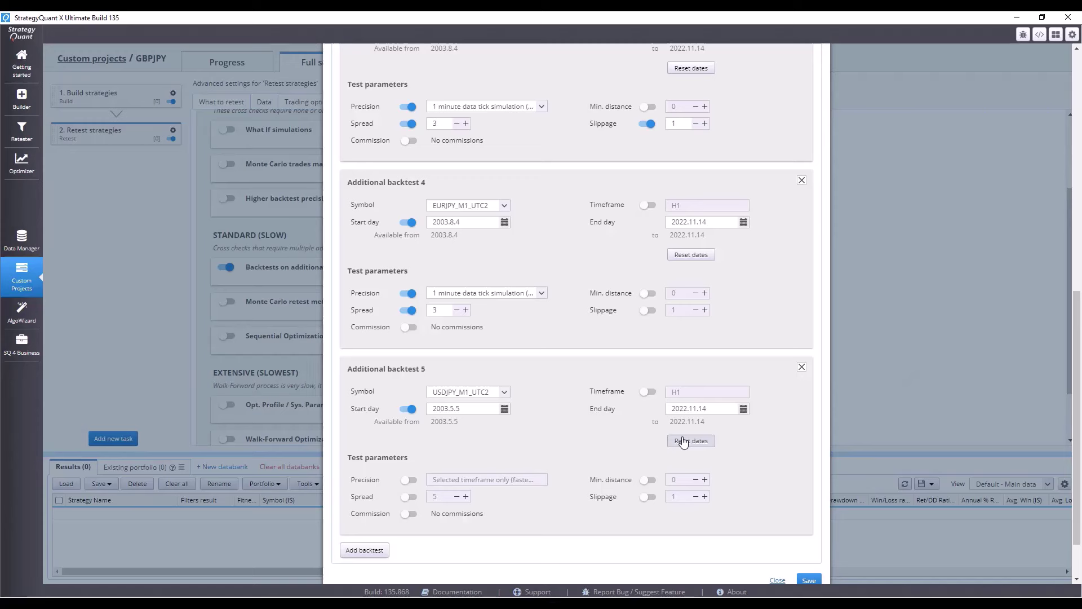
Set additional backtest 5 to 1 minute data tick simulation precision with a custom spread of 3.
{"action": "left_click", "coordinate": [408, 479]}
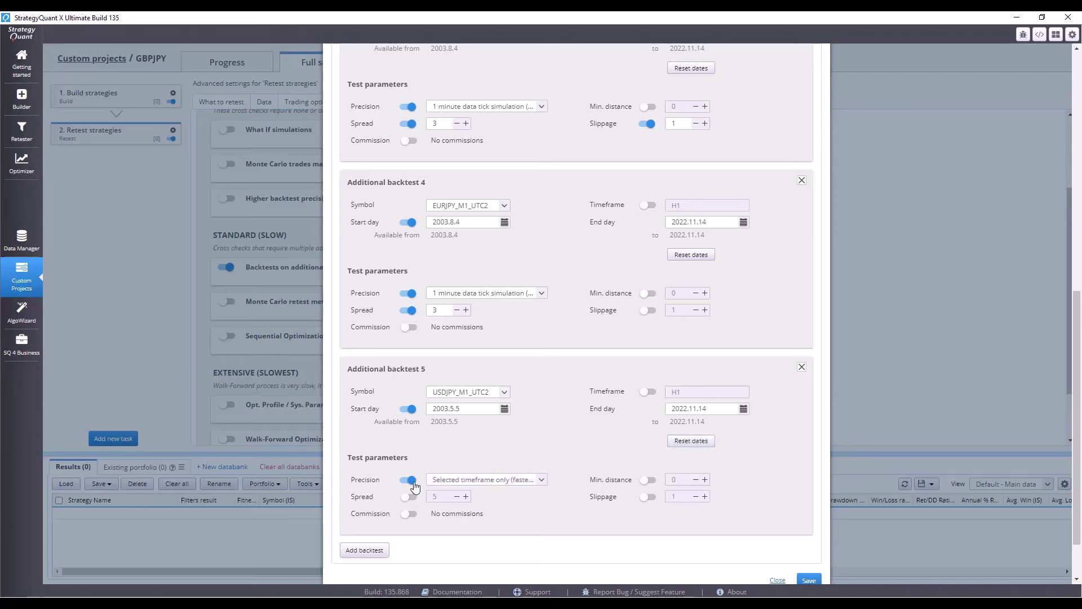
{"action": "left_click", "coordinate": [466, 480]}
{"action": "left_click", "coordinate": [473, 500]}
{"action": "left_click", "coordinate": [409, 496]}
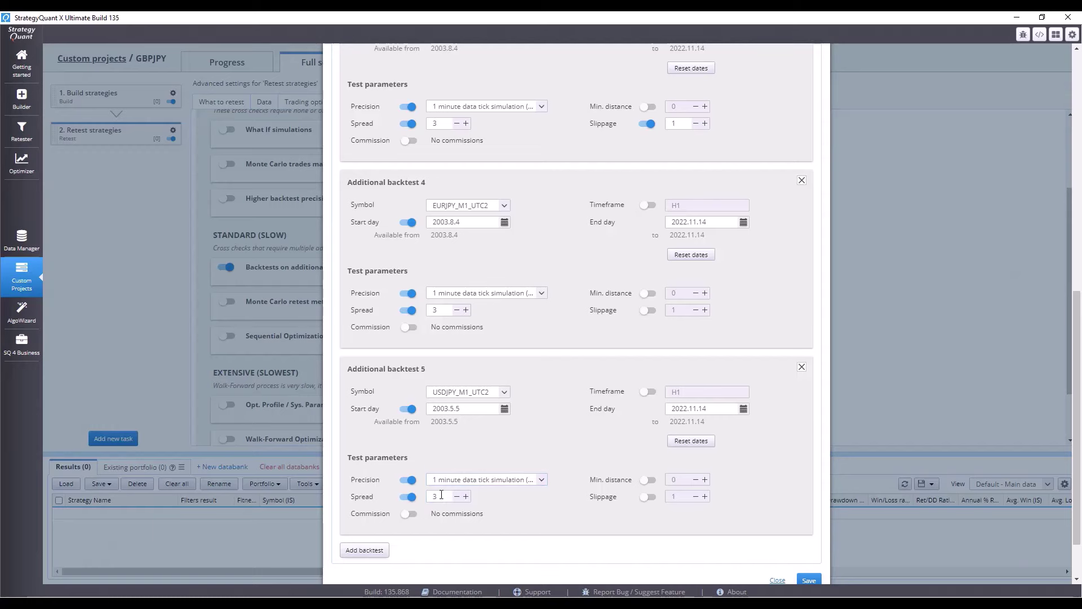
Review the dates, precision, spread and slippage settings of all five additional backtests.
{"action": "scroll", "coordinate": [490, 482], "scroll_direction": "down", "scroll_amount": 2}
{"action": "scroll", "coordinate": [491, 483], "scroll_direction": "up", "scroll_amount": 10}
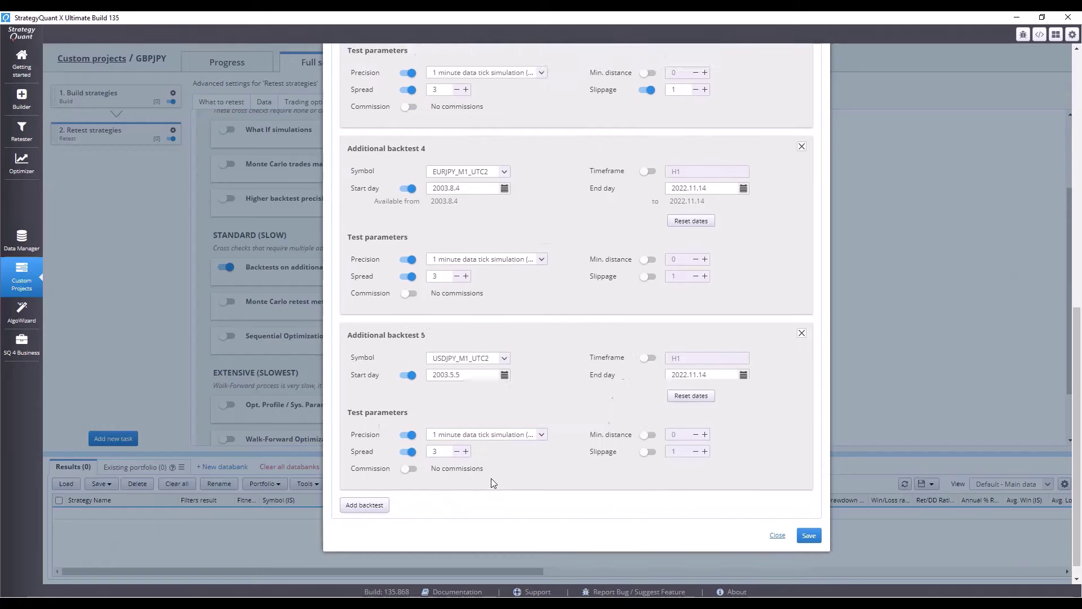
{"action": "scroll", "coordinate": [491, 480], "scroll_direction": "up", "scroll_amount": 1}
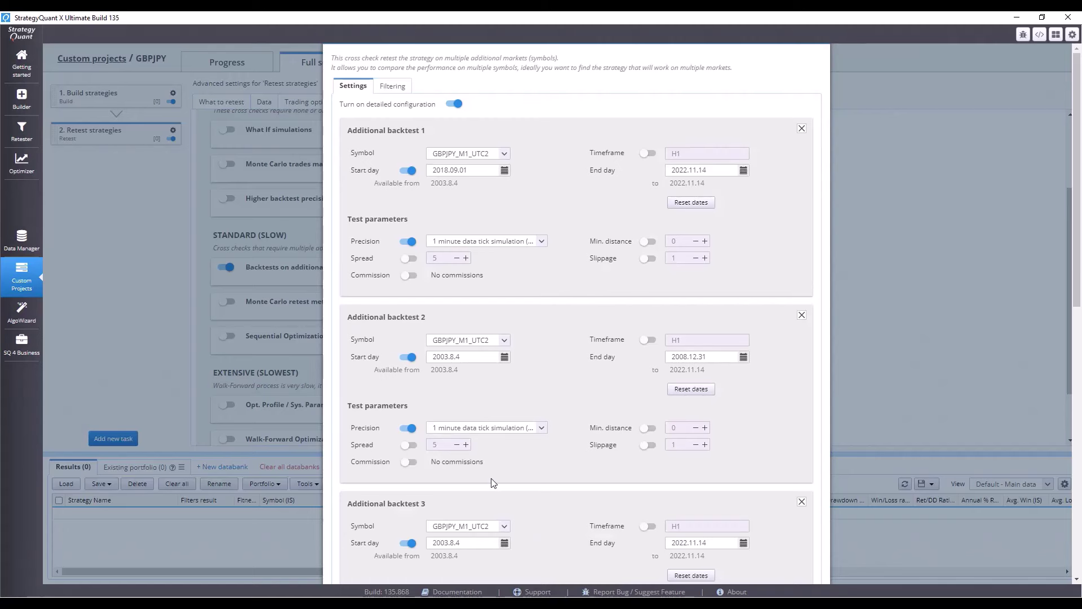
{"action": "scroll", "coordinate": [491, 482], "scroll_direction": "down", "scroll_amount": 10}
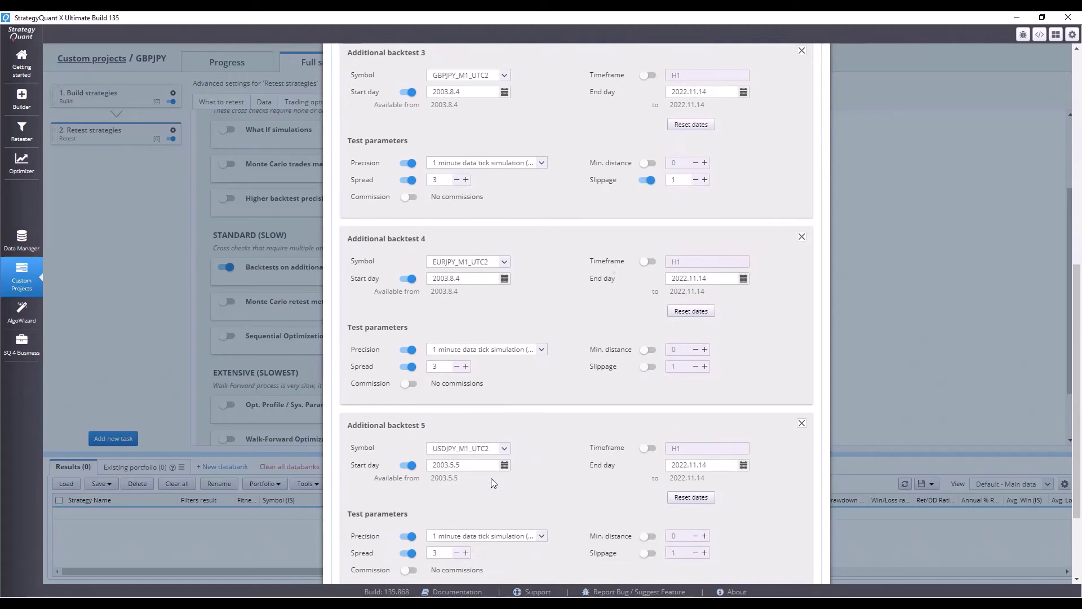
{"action": "scroll", "coordinate": [492, 482], "scroll_direction": "up", "scroll_amount": 8}
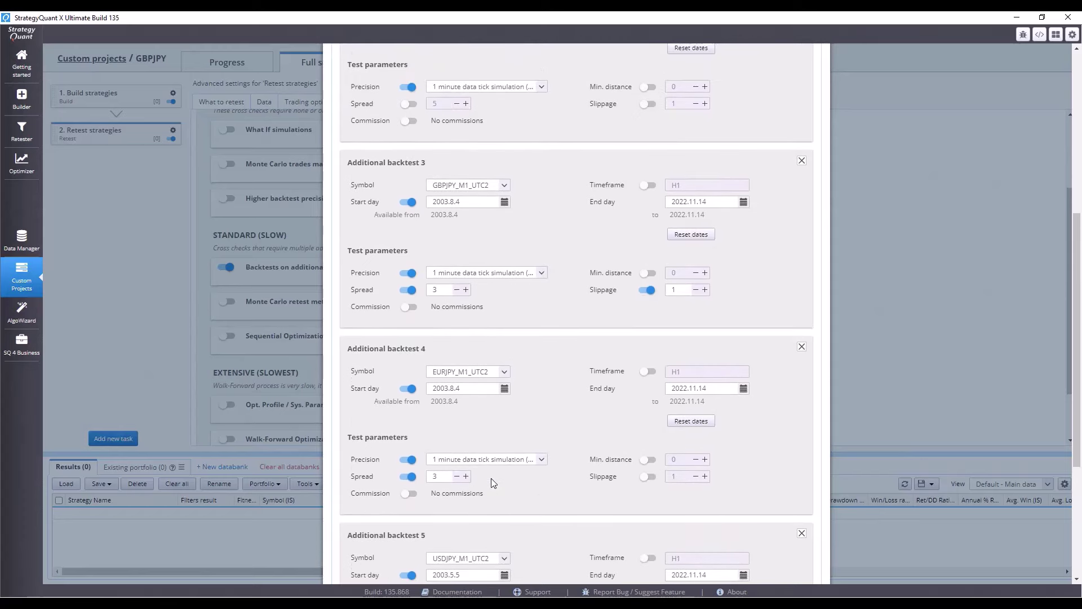
{"action": "scroll", "coordinate": [492, 483], "scroll_direction": "up", "scroll_amount": 3}
Add five Profit factor conditions to the filtering of the additional markets cross check.
{"action": "left_click", "coordinate": [390, 85]}
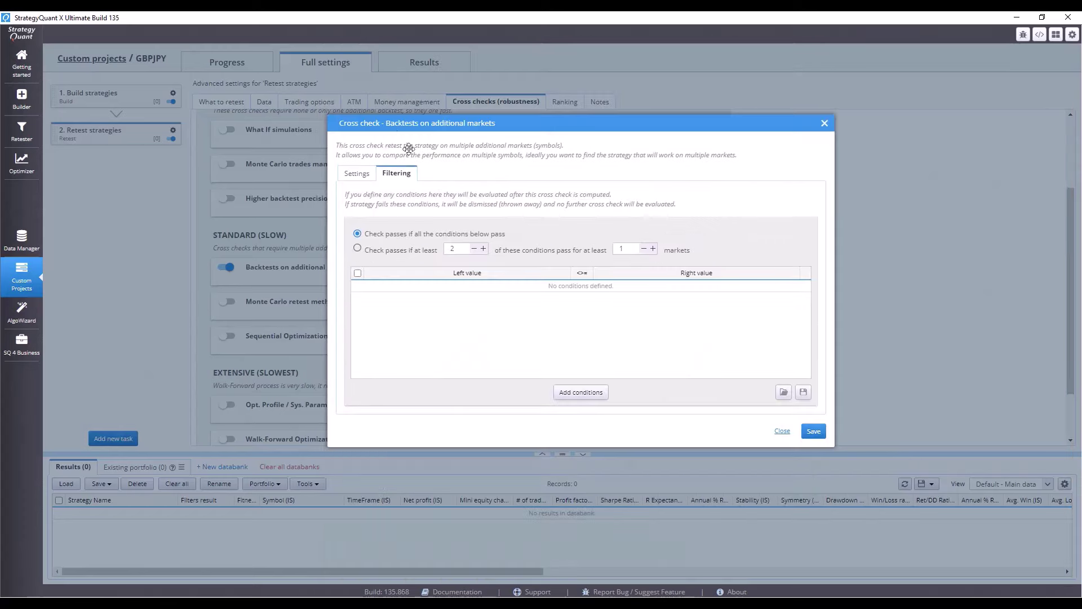
{"action": "left_click", "coordinate": [572, 403]}
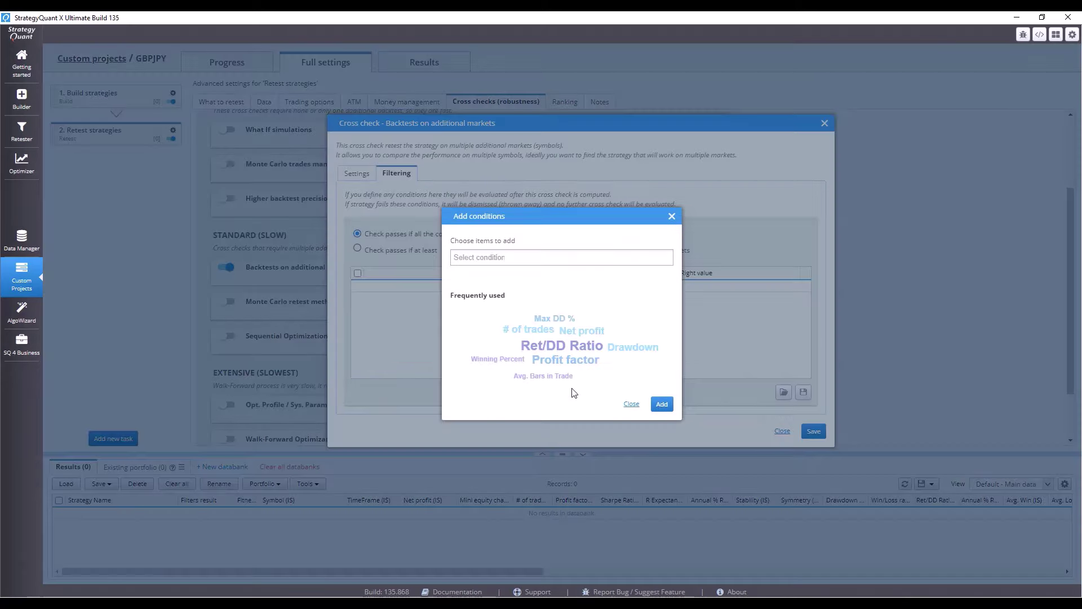
{"action": "left_click", "coordinate": [573, 363]}
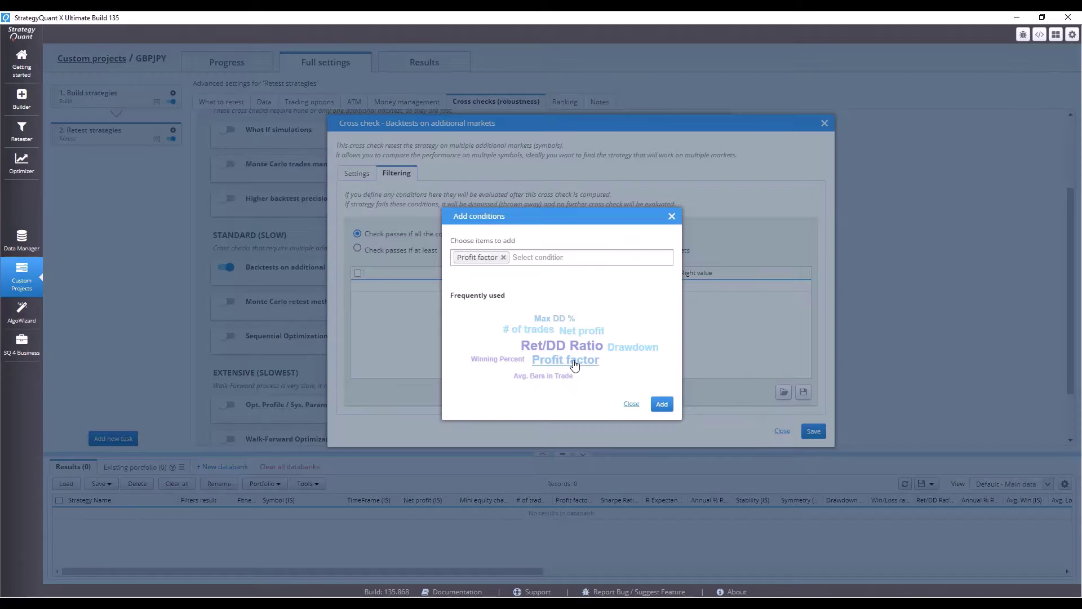
{"action": "left_click", "coordinate": [575, 365]}
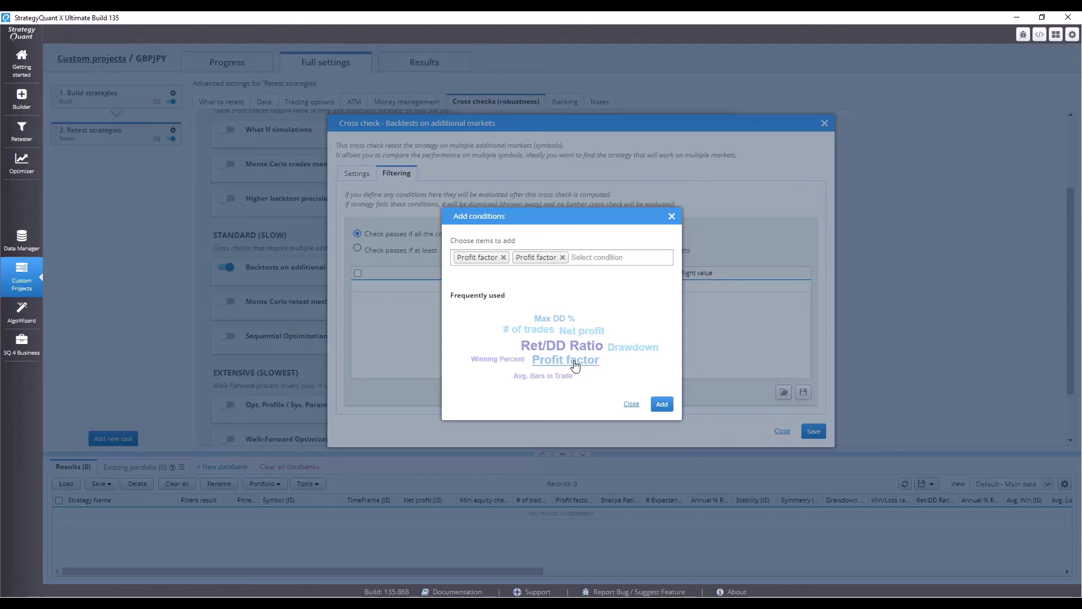
{"action": "left_click", "coordinate": [575, 365]}
{"action": "left_click", "coordinate": [575, 365]}
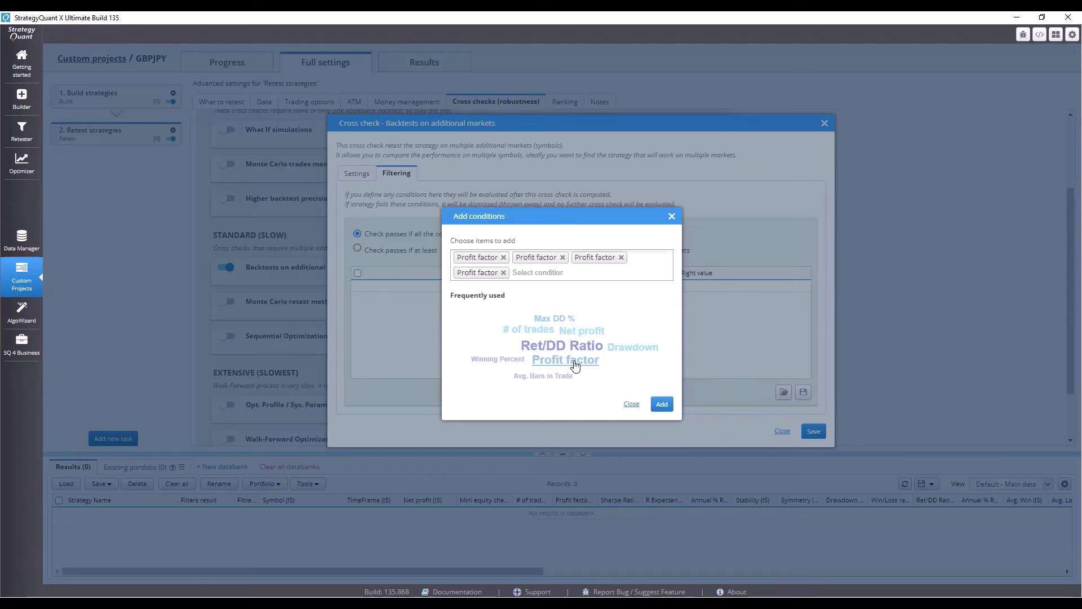
{"action": "left_click", "coordinate": [575, 365]}
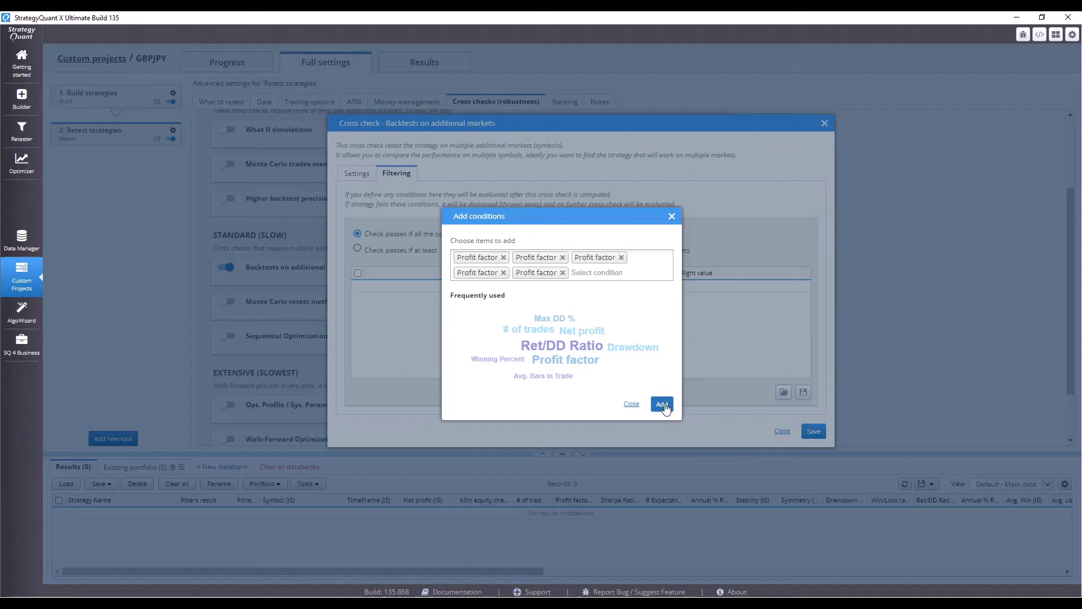
{"action": "left_click", "coordinate": [662, 405]}
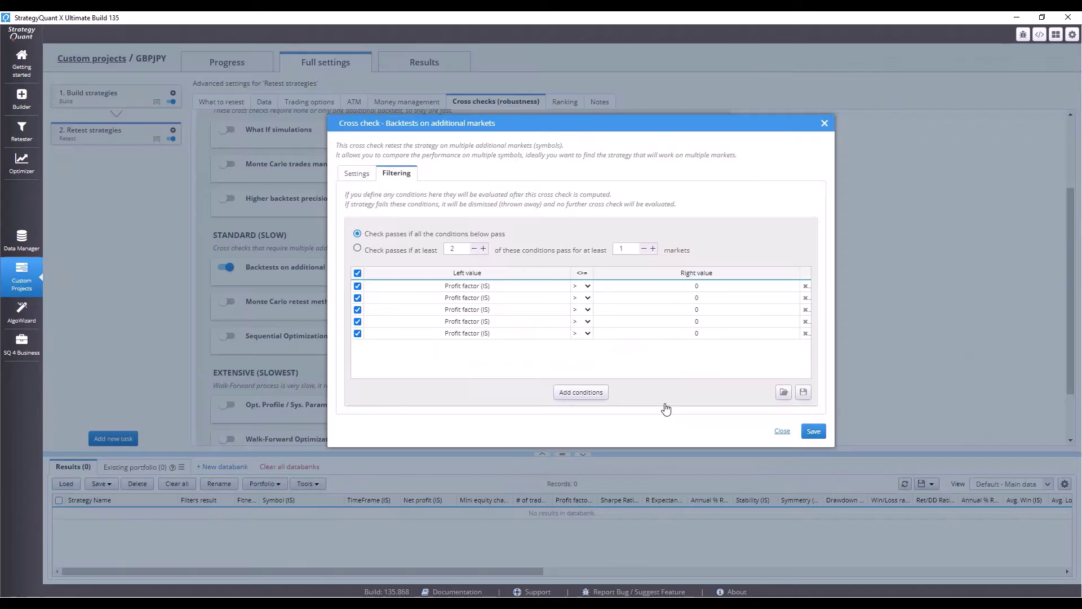
Base the first Profit factor condition on Backtests on additional markets, using market 1 and the full sample.
{"action": "left_click", "coordinate": [511, 291]}
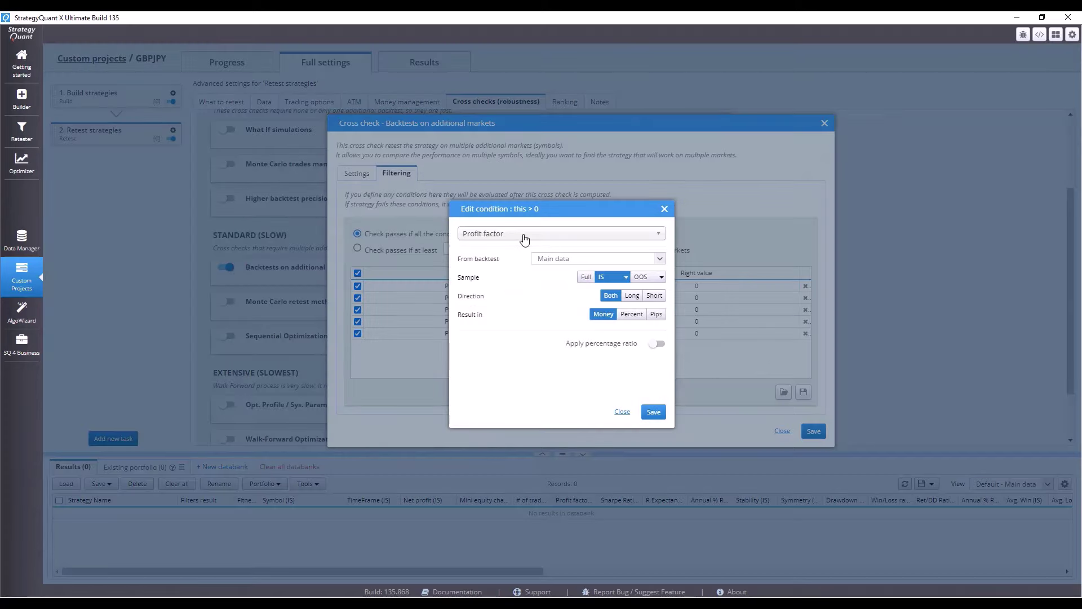
{"action": "left_click", "coordinate": [544, 264]}
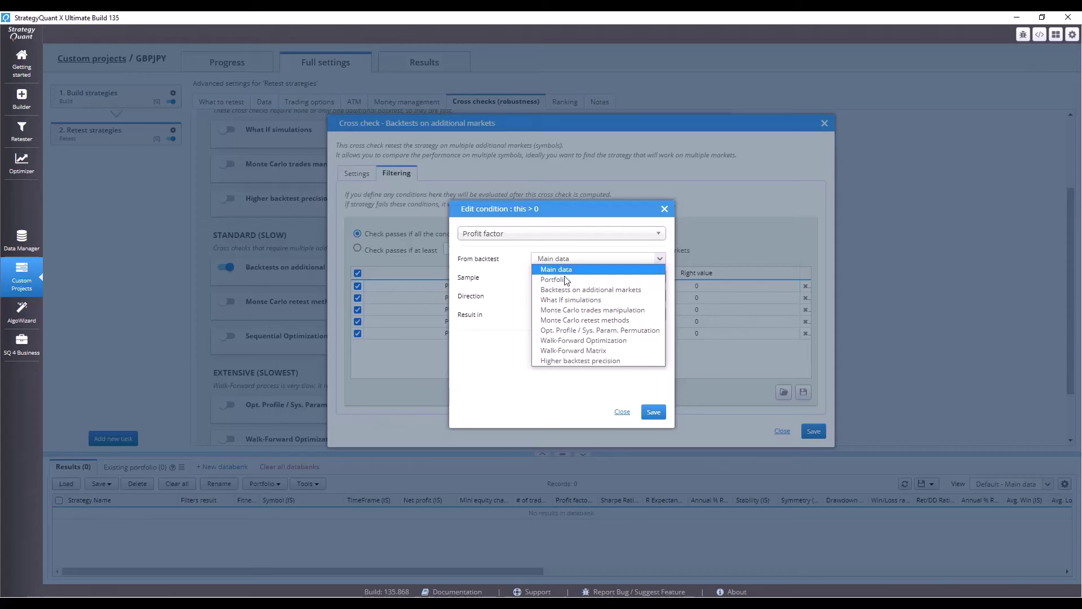
{"action": "left_click", "coordinate": [577, 292]}
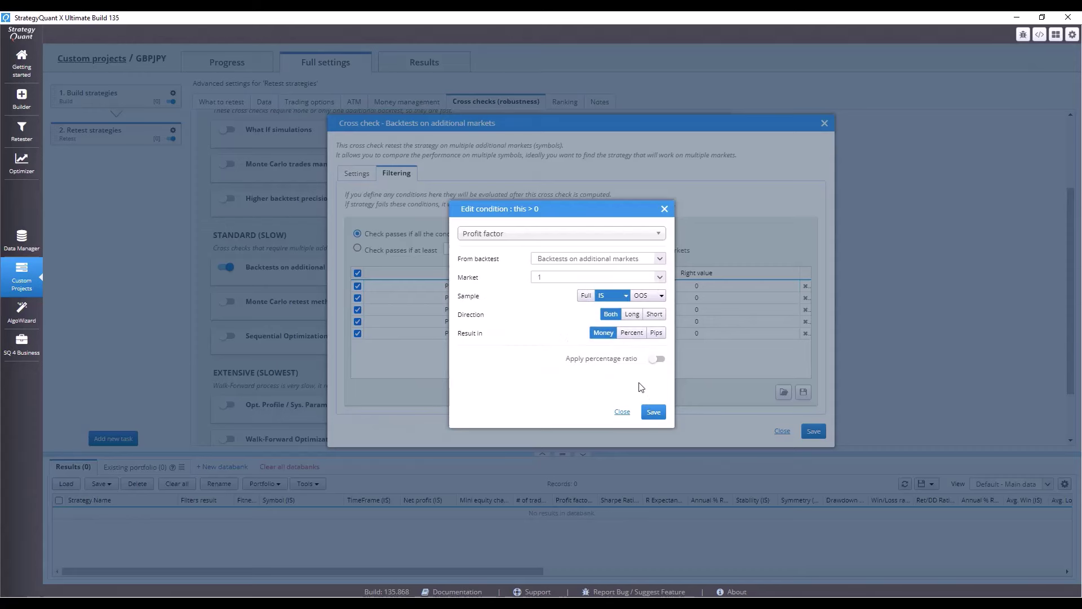
{"action": "left_click", "coordinate": [583, 279]}
{"action": "left_click", "coordinate": [582, 278]}
{"action": "left_click", "coordinate": [587, 296]}
{"action": "left_click", "coordinate": [652, 413]}
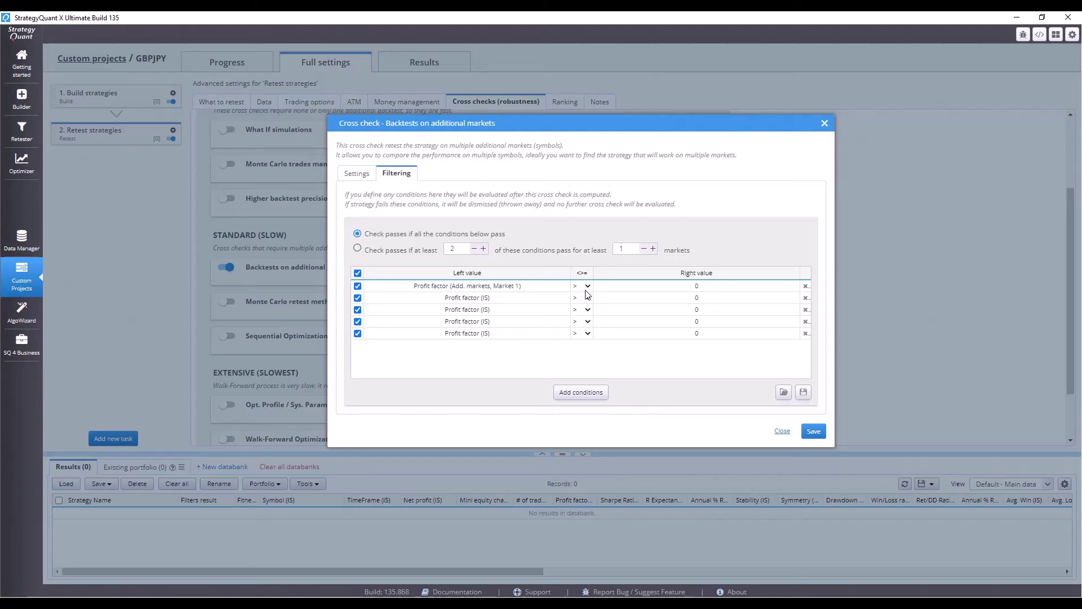
Set the right value of the first Profit factor condition to the number 1.
{"action": "left_click", "coordinate": [676, 287]}
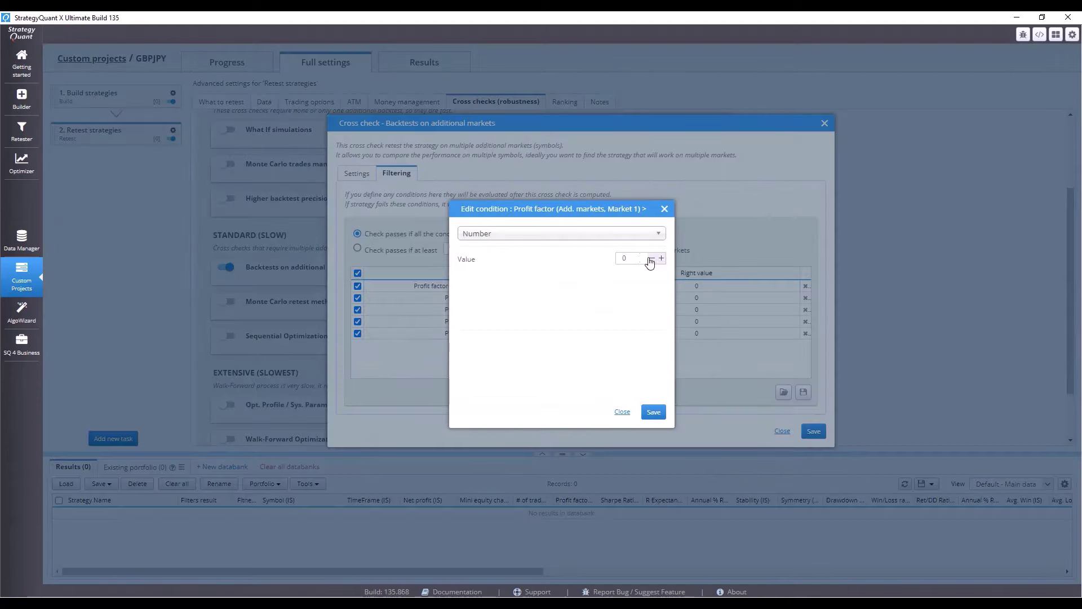
{"action": "double_click", "coordinate": [618, 257]}
{"action": "type", "text": "1"}
{"action": "left_click", "coordinate": [653, 411]}
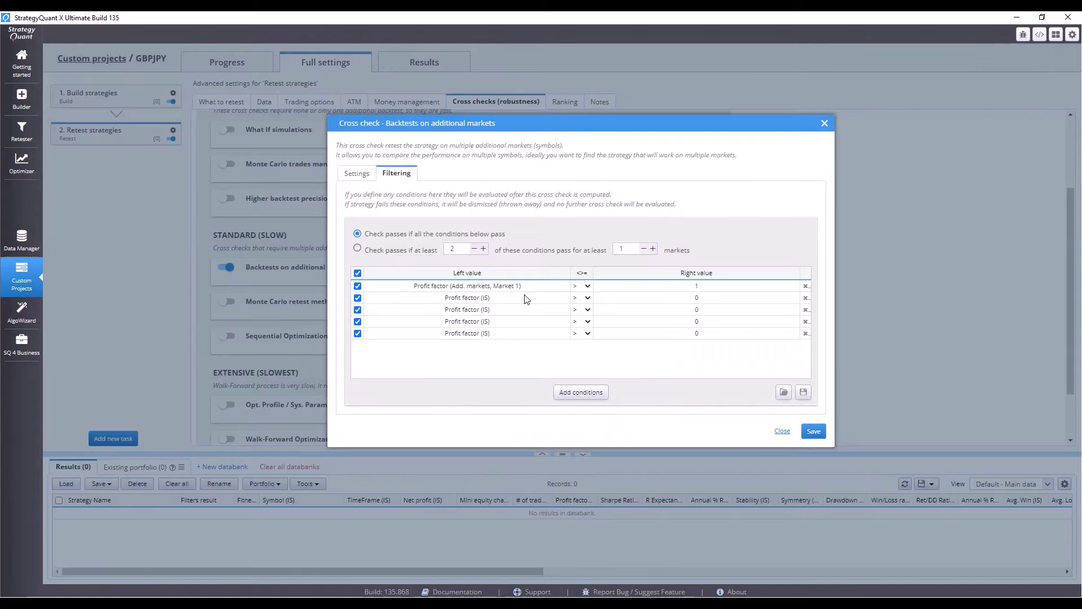
Base the second Profit factor condition on Backtests on additional markets, using market 2 and the full sample.
{"action": "double_click", "coordinate": [452, 303]}
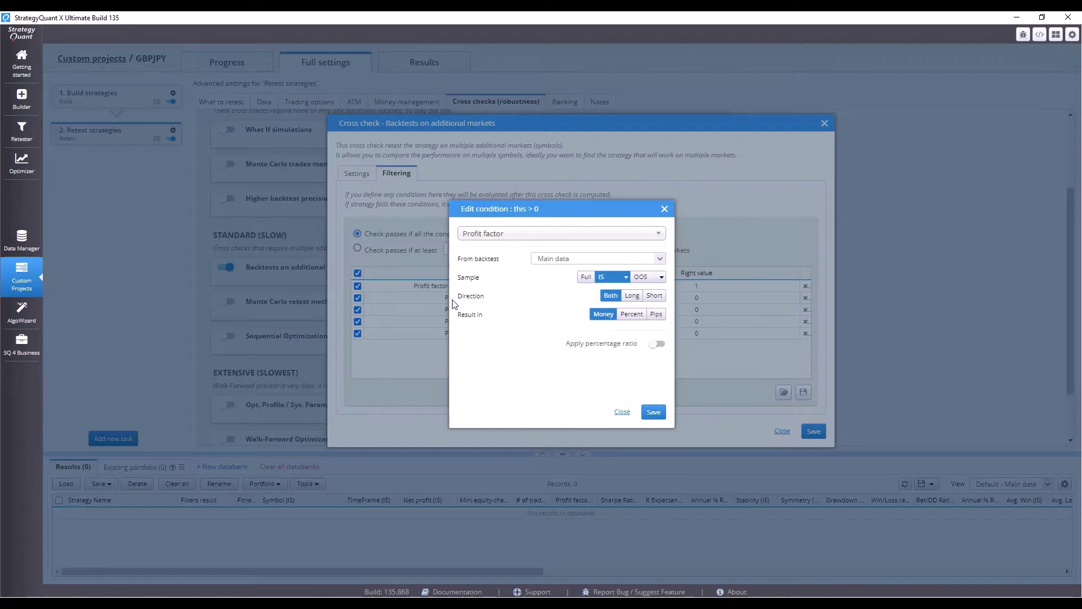
{"action": "left_click", "coordinate": [555, 261]}
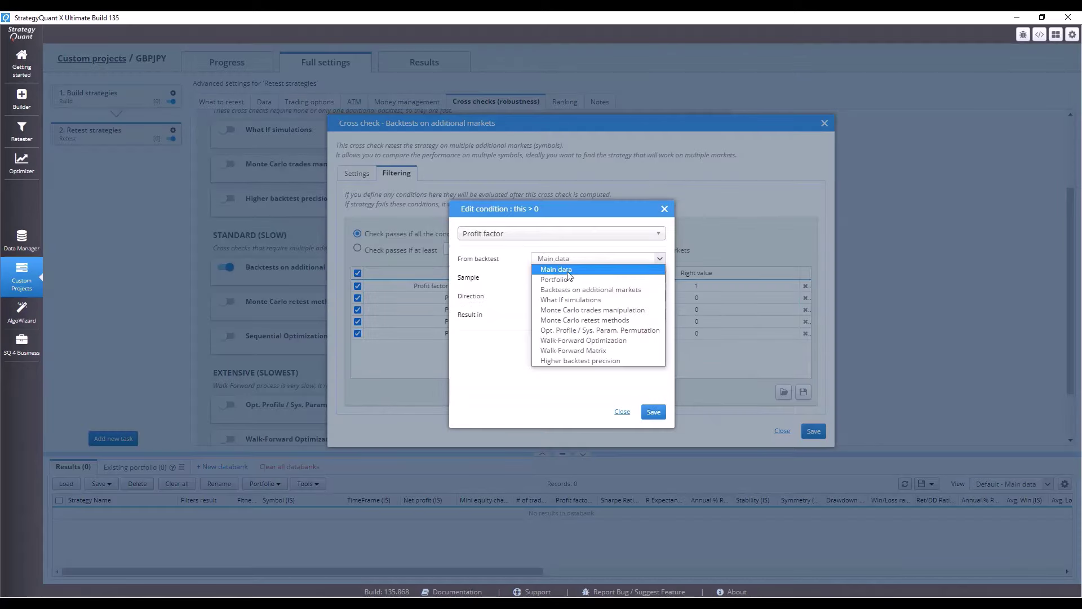
{"action": "left_click", "coordinate": [586, 290]}
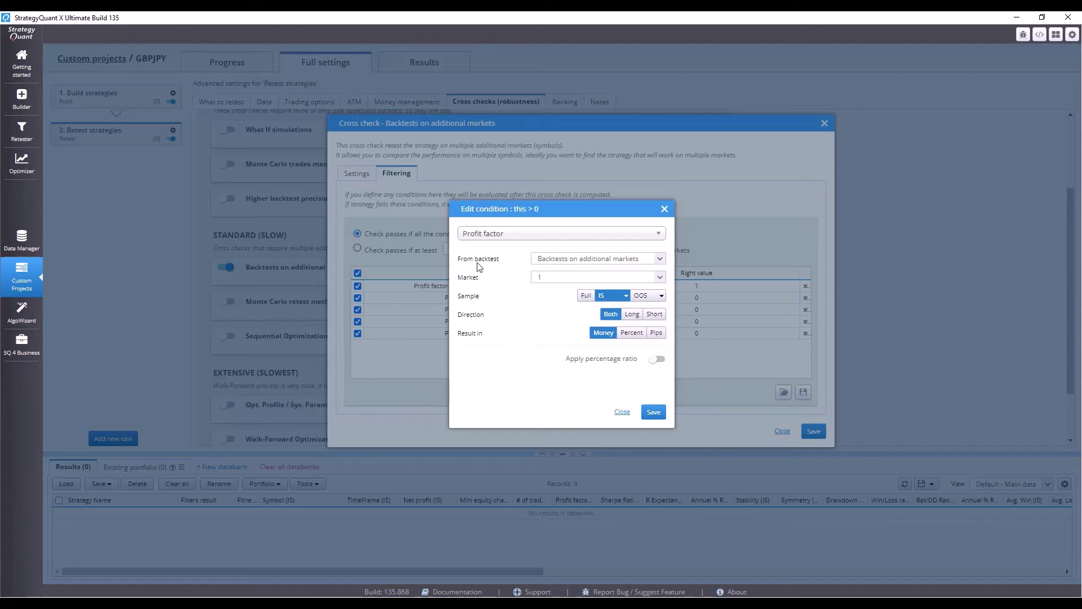
{"action": "left_click", "coordinate": [534, 280]}
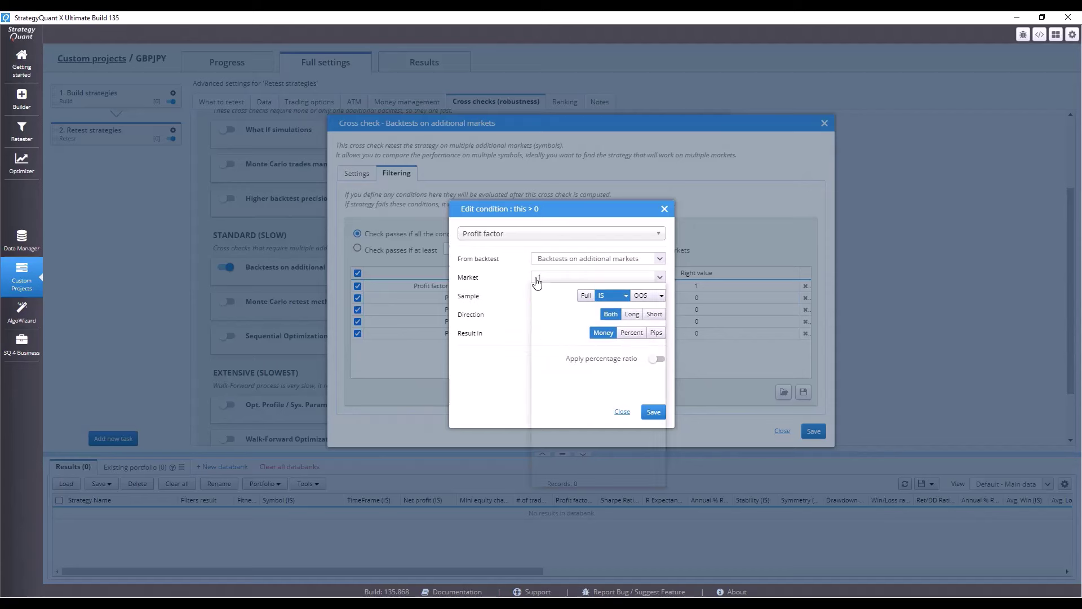
{"action": "left_click", "coordinate": [547, 310]}
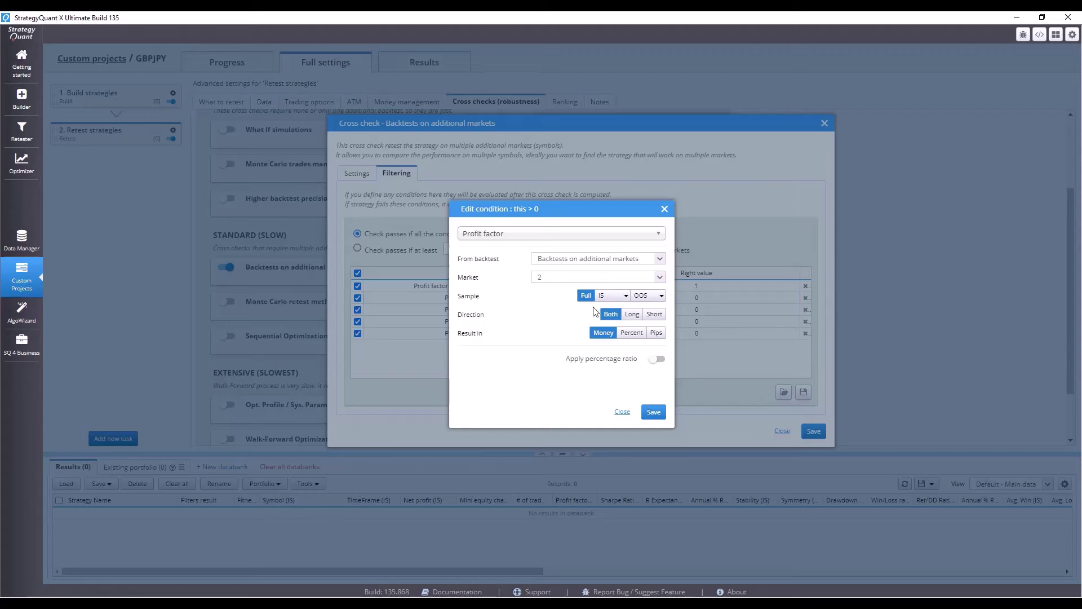
{"action": "left_click", "coordinate": [654, 411]}
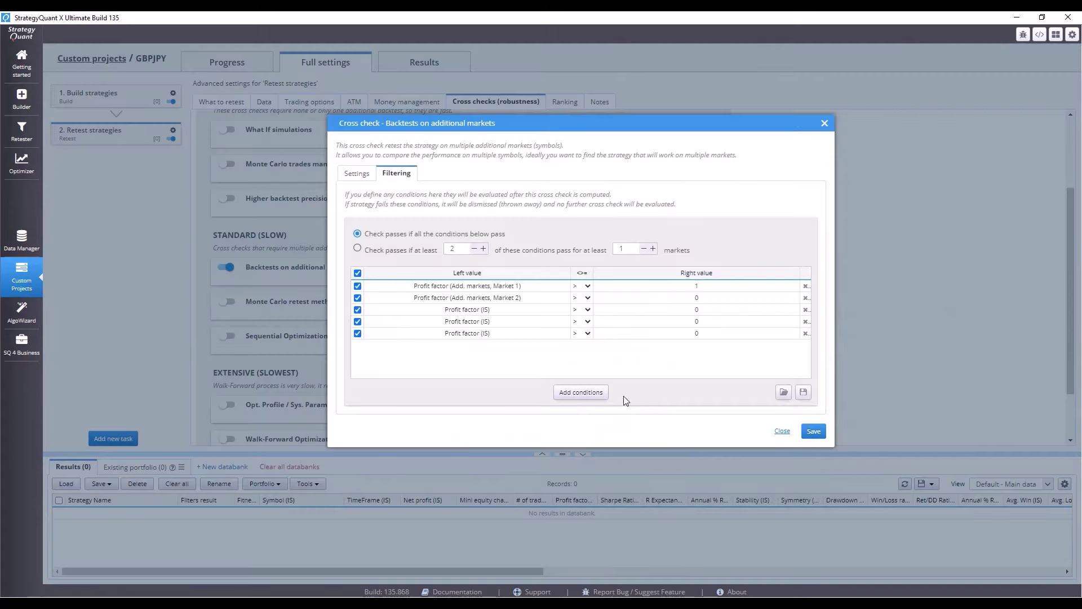
Base the third Profit factor condition on Backtests on additional markets, using market 3 and the full sample.
{"action": "double_click", "coordinate": [484, 312]}
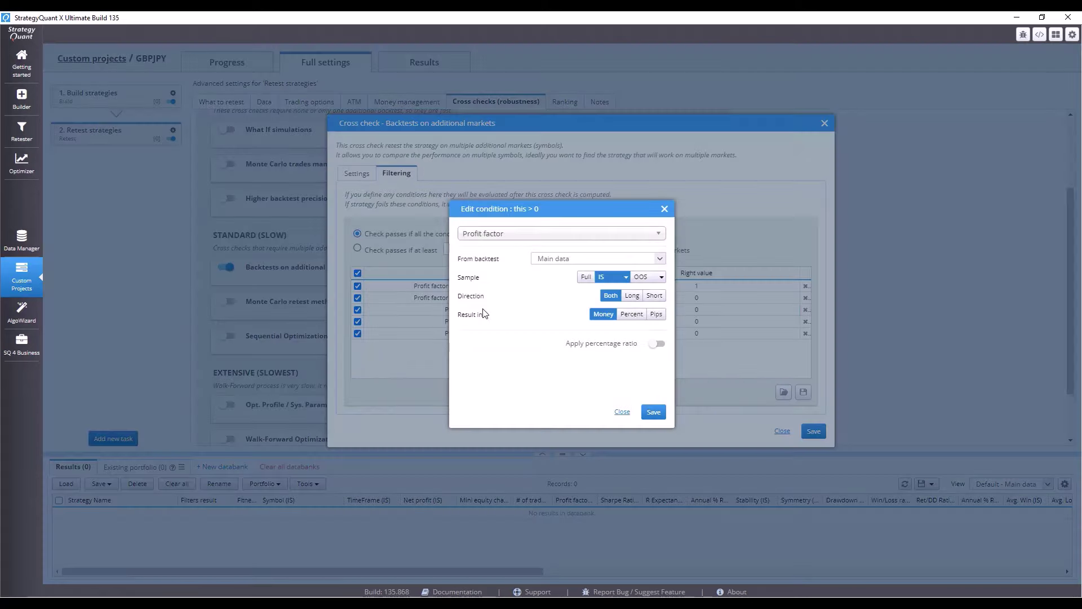
{"action": "left_click", "coordinate": [541, 259]}
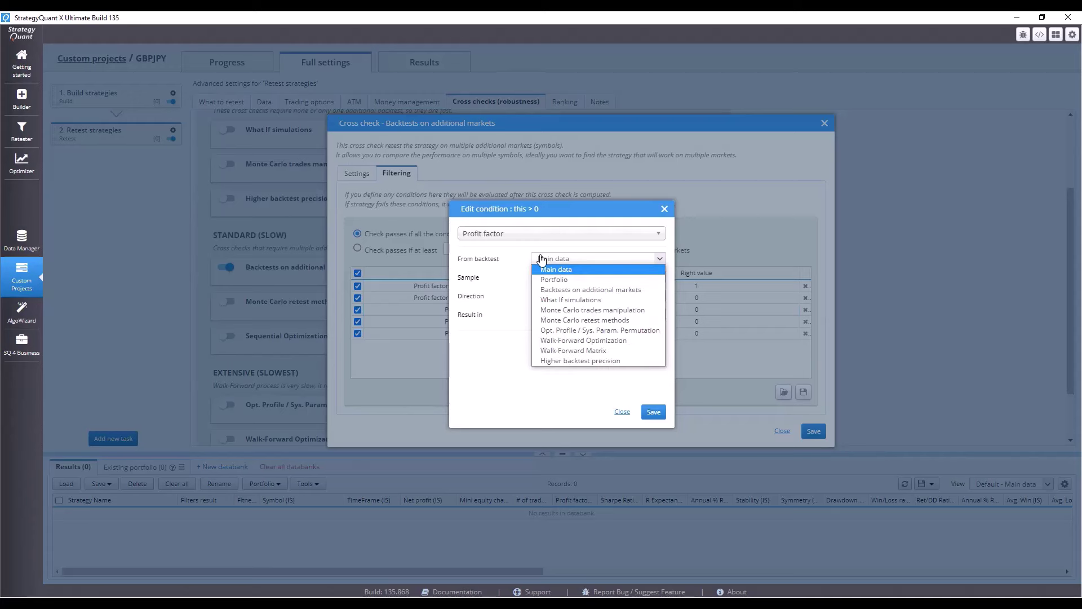
{"action": "left_click", "coordinate": [578, 289]}
{"action": "left_click", "coordinate": [582, 278]}
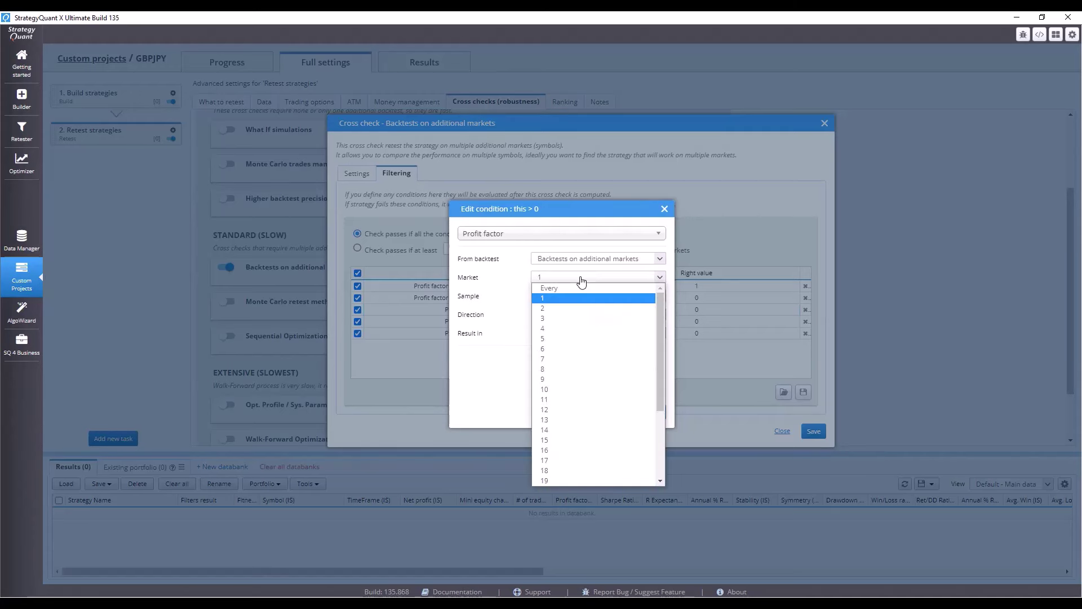
{"action": "left_click", "coordinate": [561, 318]}
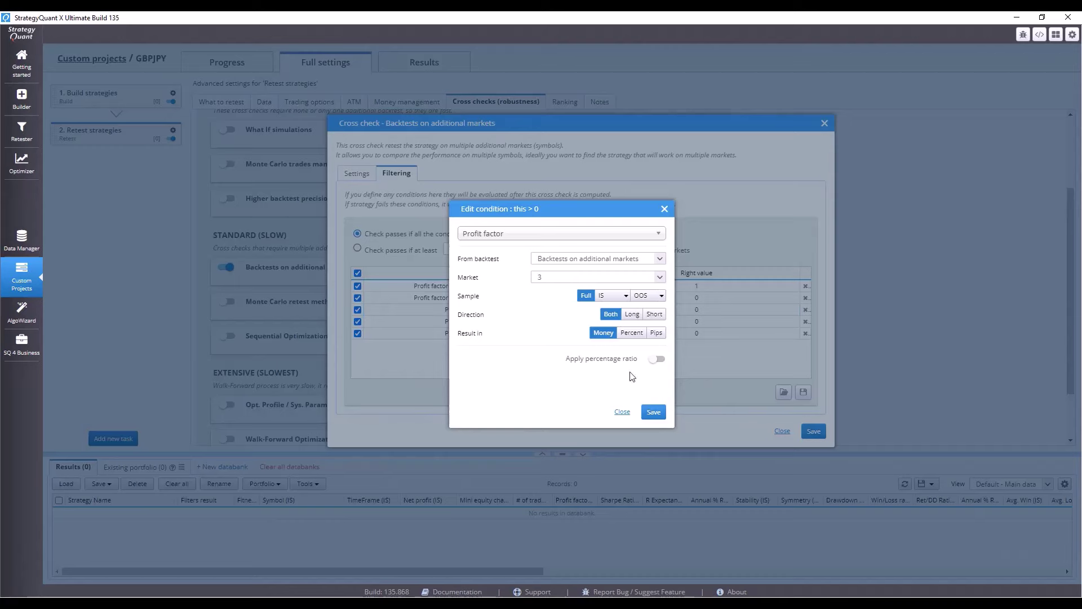
{"action": "left_click", "coordinate": [653, 412]}
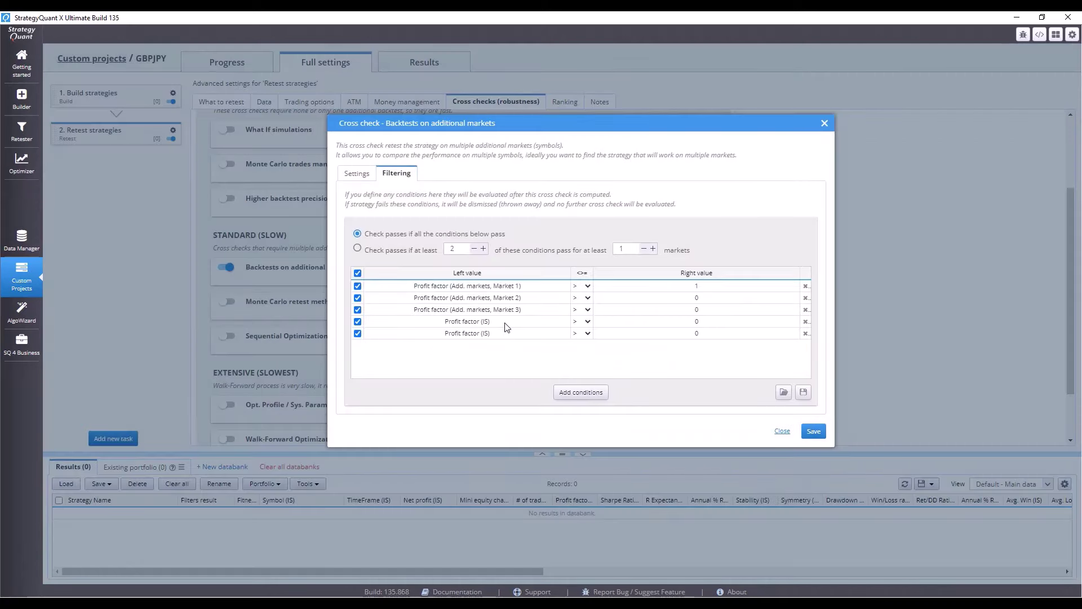
Base the fourth Profit factor condition on Backtests on additional markets, using market 4 and the full sample.
{"action": "double_click", "coordinate": [505, 323]}
{"action": "left_click", "coordinate": [556, 261]}
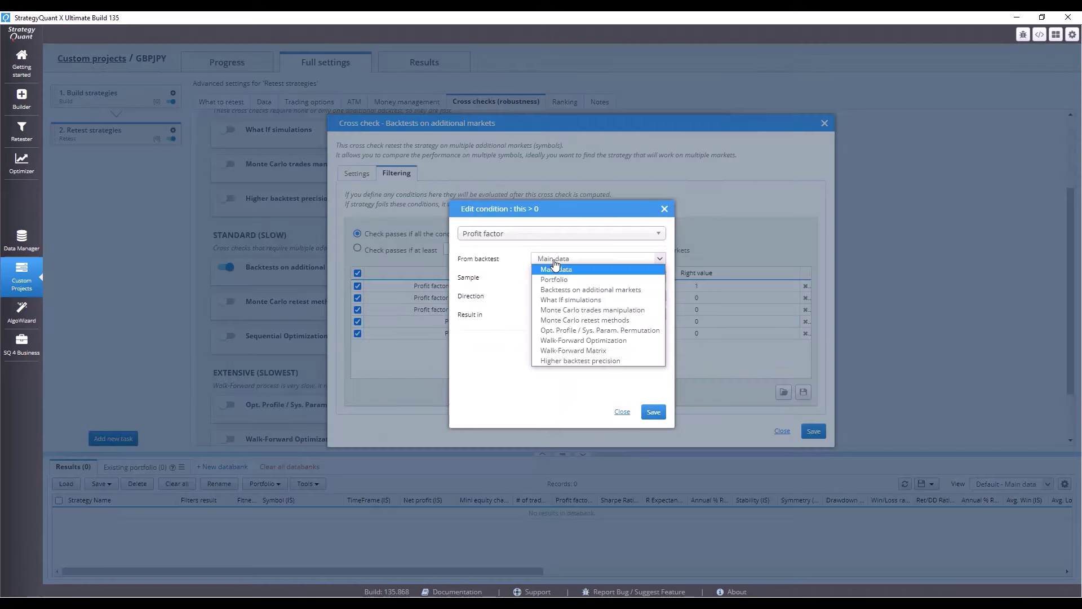
{"action": "left_click", "coordinate": [558, 289]}
{"action": "left_click", "coordinate": [567, 278]}
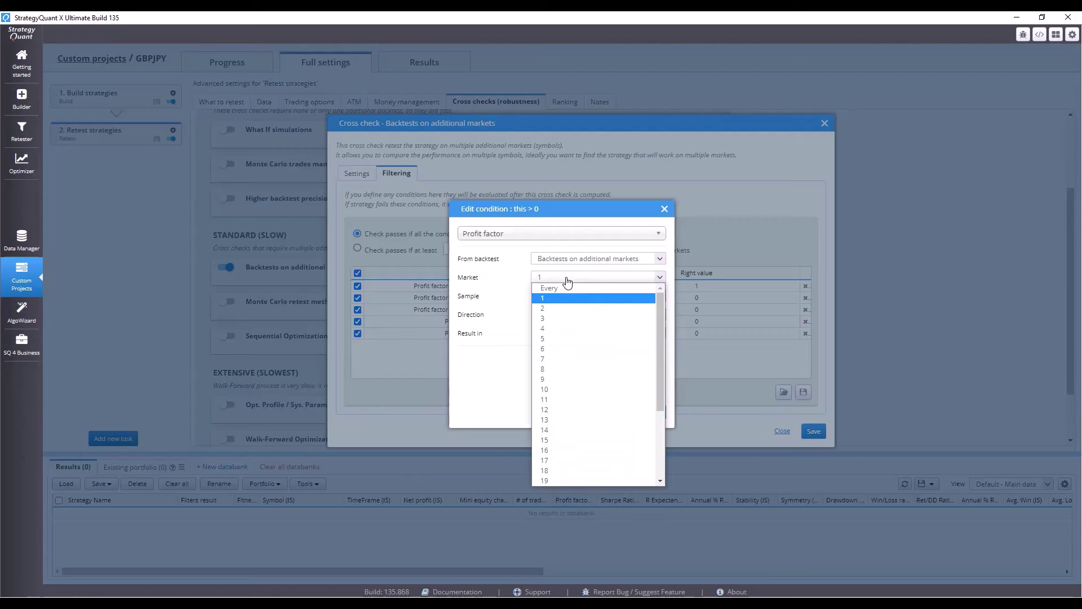
{"action": "left_click", "coordinate": [556, 328]}
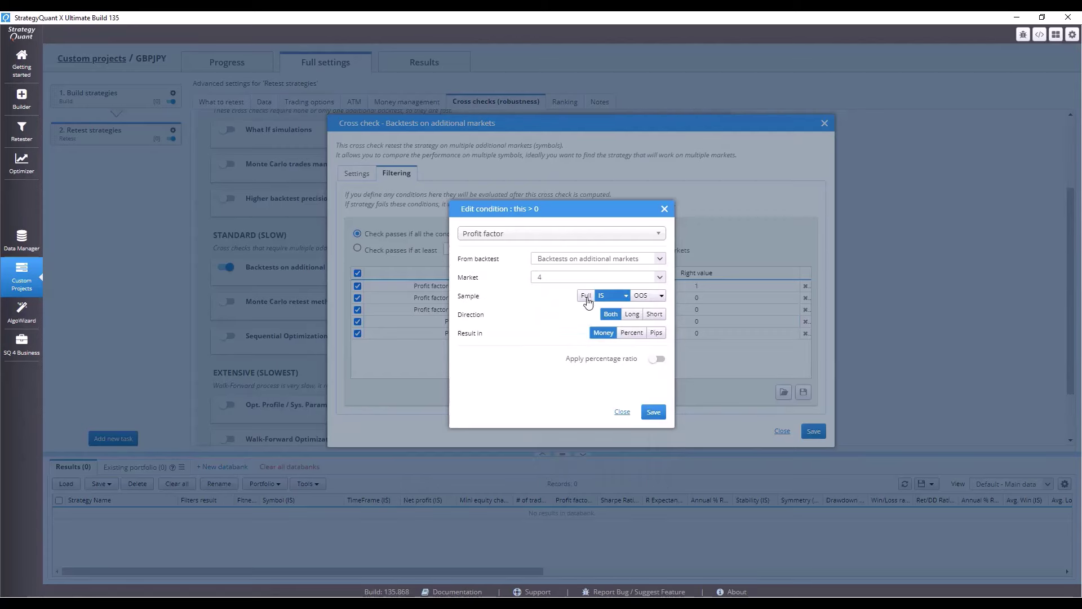
{"action": "left_click", "coordinate": [586, 296]}
{"action": "left_click", "coordinate": [653, 411]}
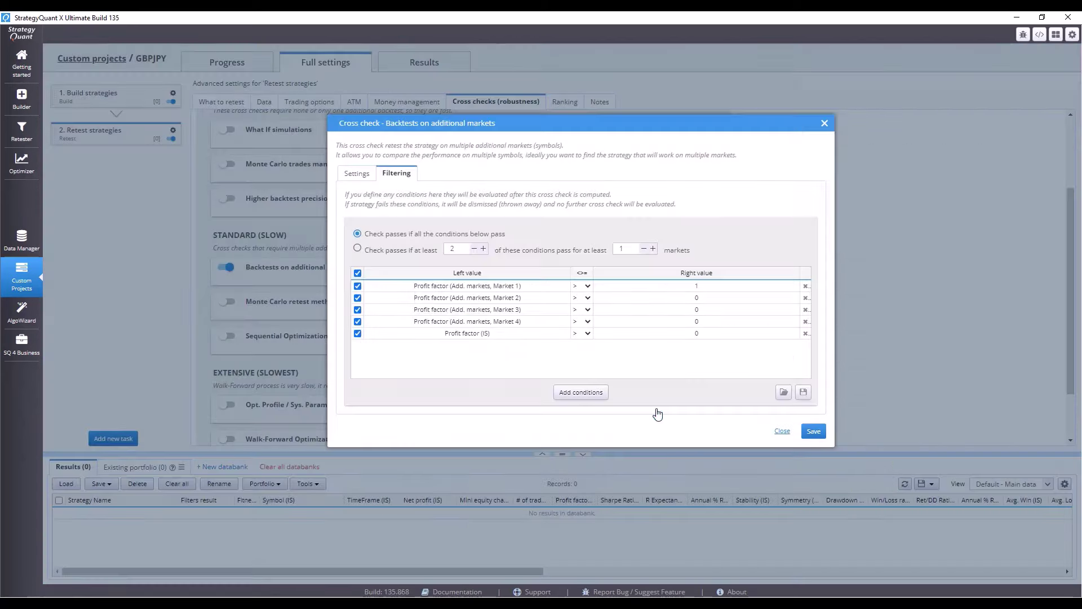
Base the fifth Profit factor condition on Backtests on additional markets, using market 5 and the full sample.
{"action": "double_click", "coordinate": [495, 338]}
{"action": "left_click", "coordinate": [571, 261]}
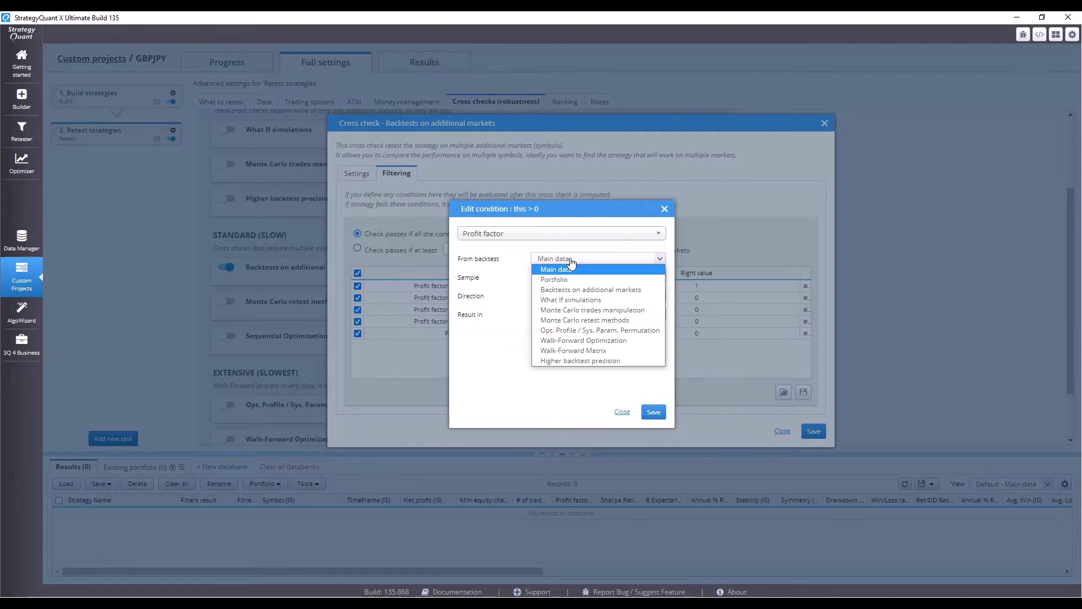
{"action": "left_click", "coordinate": [579, 290]}
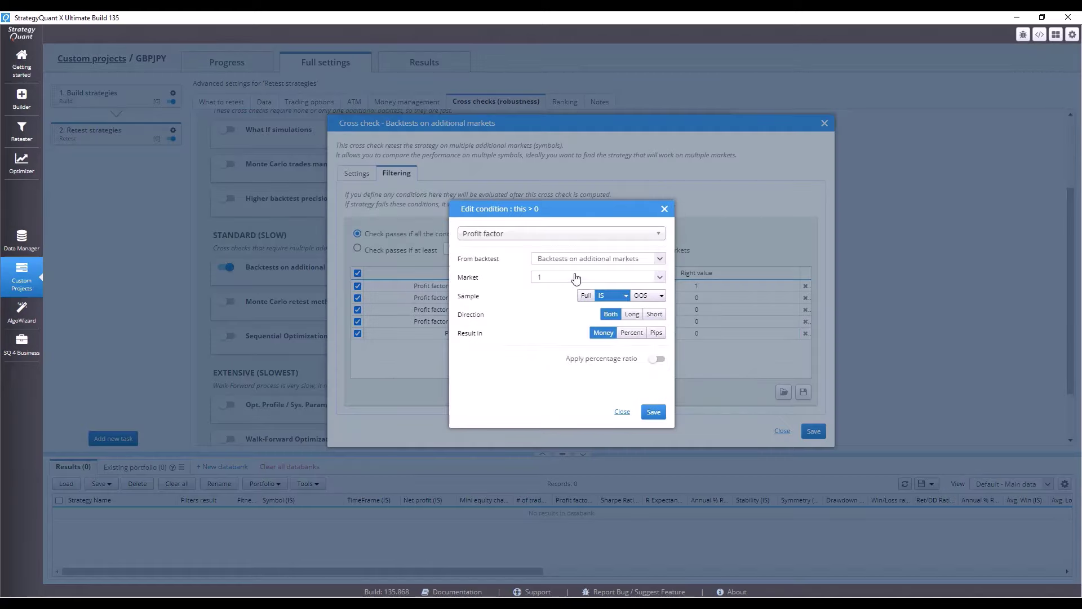
{"action": "left_click", "coordinate": [575, 277]}
{"action": "left_click", "coordinate": [558, 339]}
{"action": "left_click", "coordinate": [586, 295]}
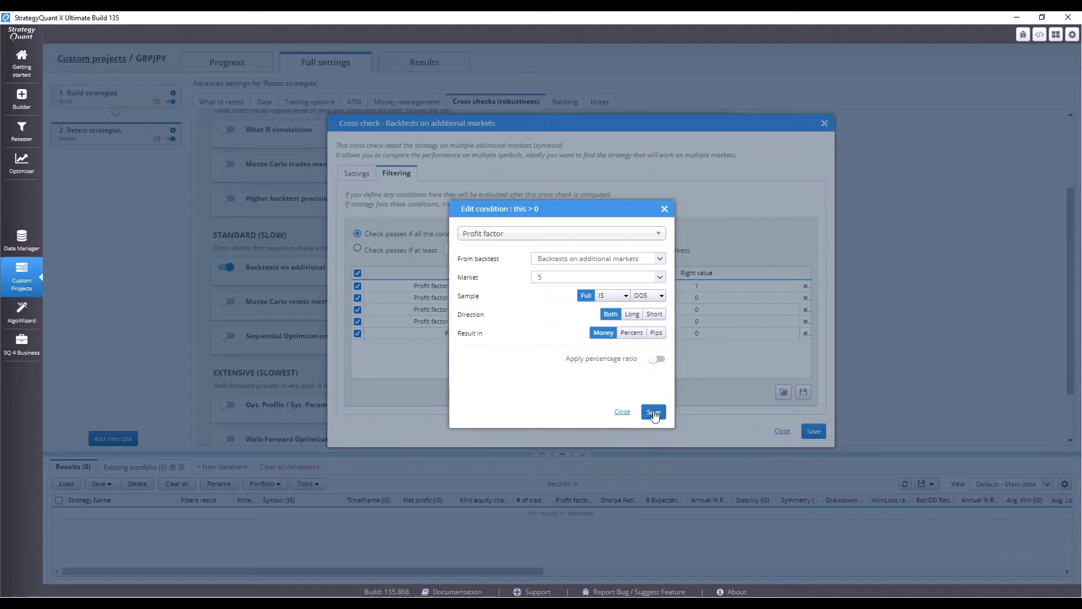
{"action": "left_click", "coordinate": [653, 412]}
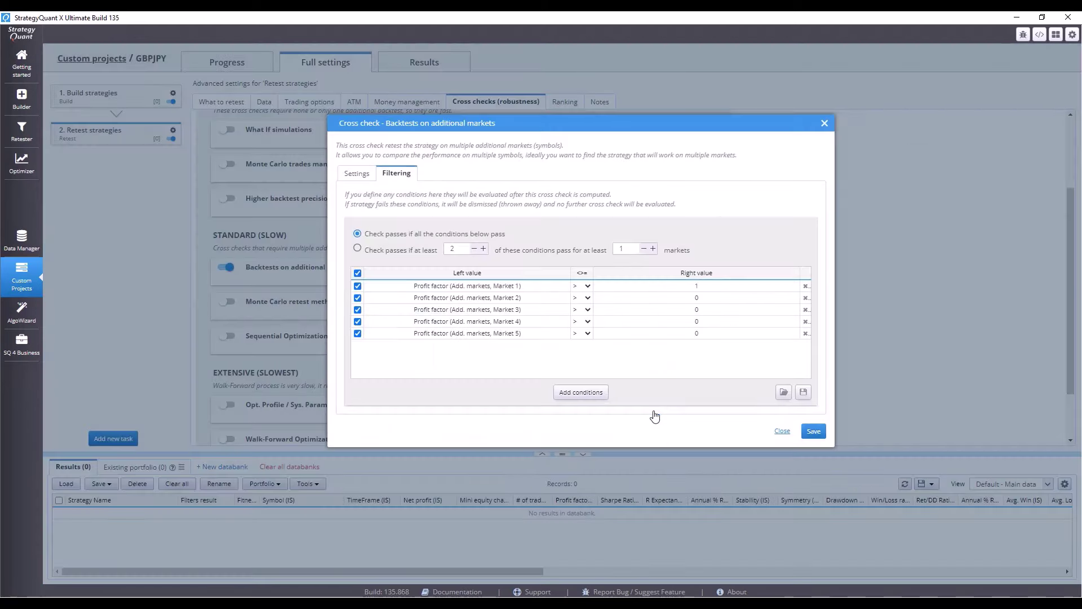
Set the right value of the market 2 Profit factor condition to 1.1.
{"action": "double_click", "coordinate": [652, 299]}
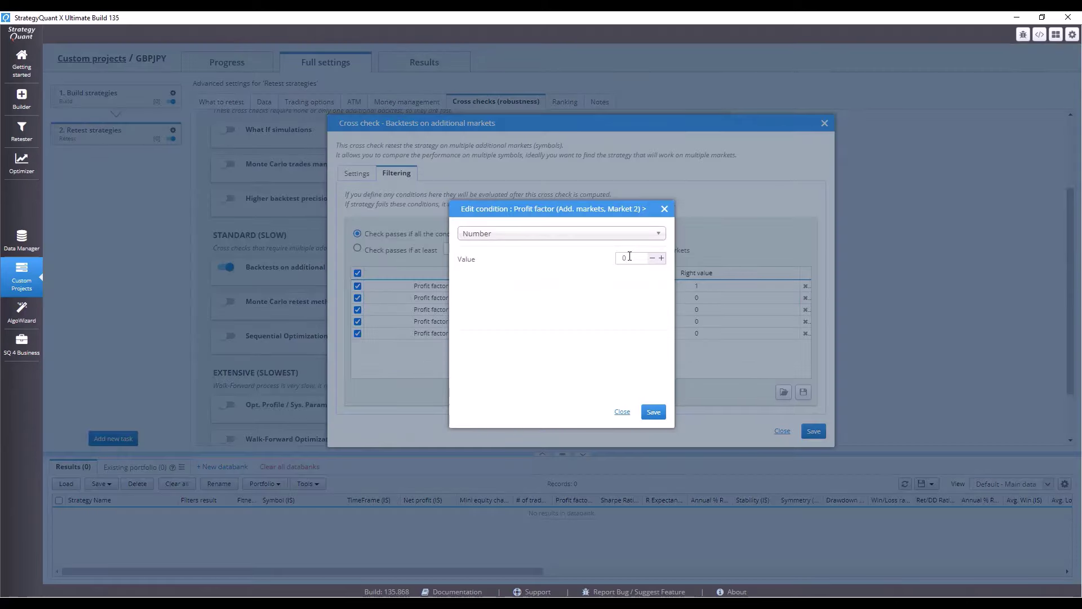
{"action": "left_click_drag", "start_coordinate": [629, 258], "coordinate": [614, 261]}
{"action": "type", "text": "1"}
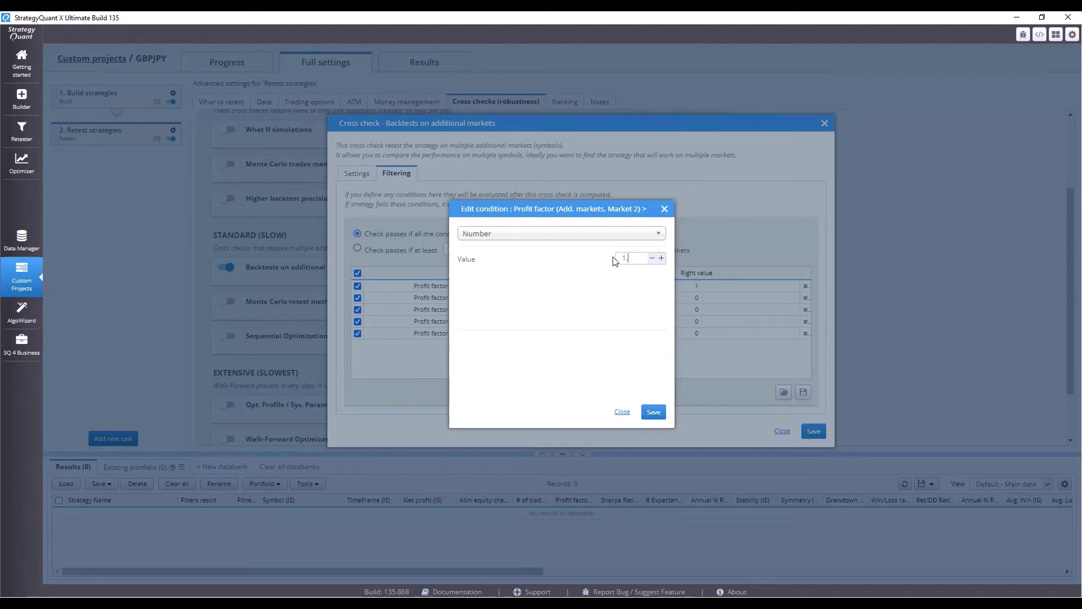
{"action": "type", "text": ".1"}
{"action": "left_click", "coordinate": [653, 412]}
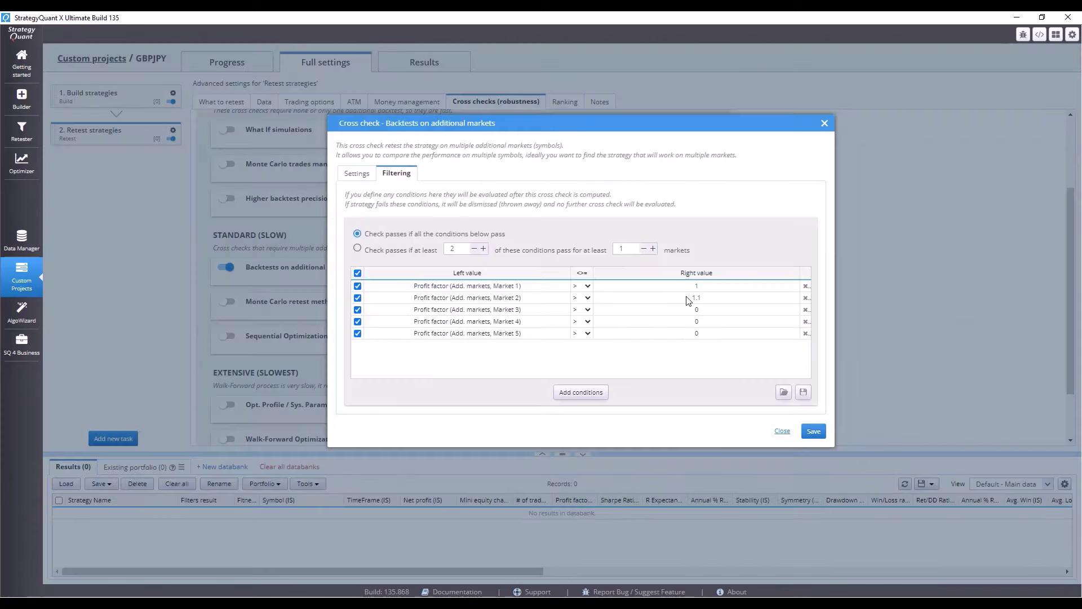
Set the right value of the market 3 Profit factor condition to 1 and that of market 4 to 1.1.
{"action": "double_click", "coordinate": [678, 314]}
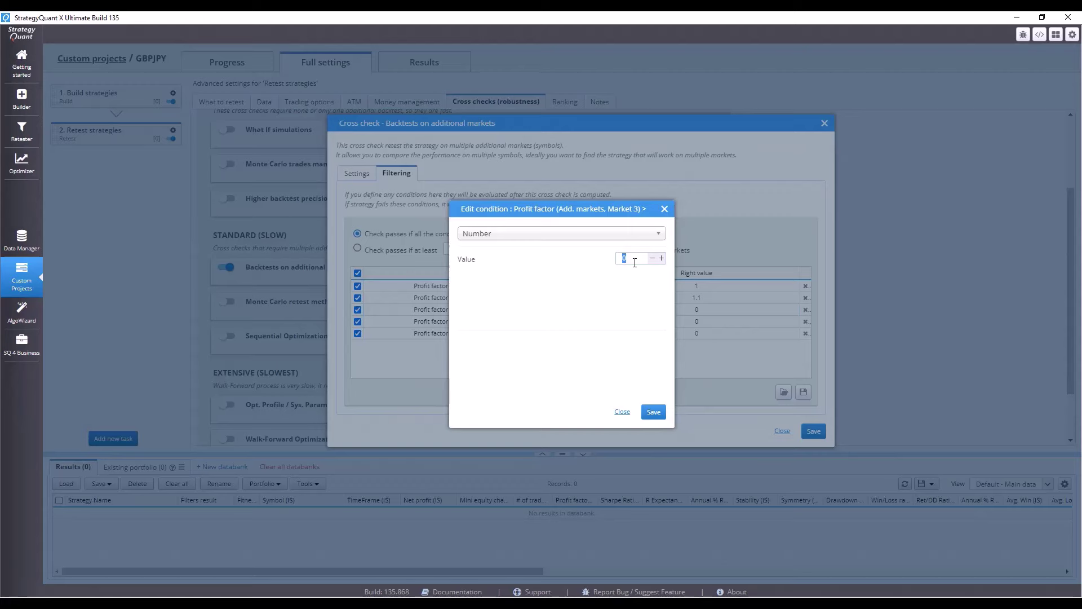
{"action": "type", "text": "1"}
{"action": "left_click", "coordinate": [652, 413]}
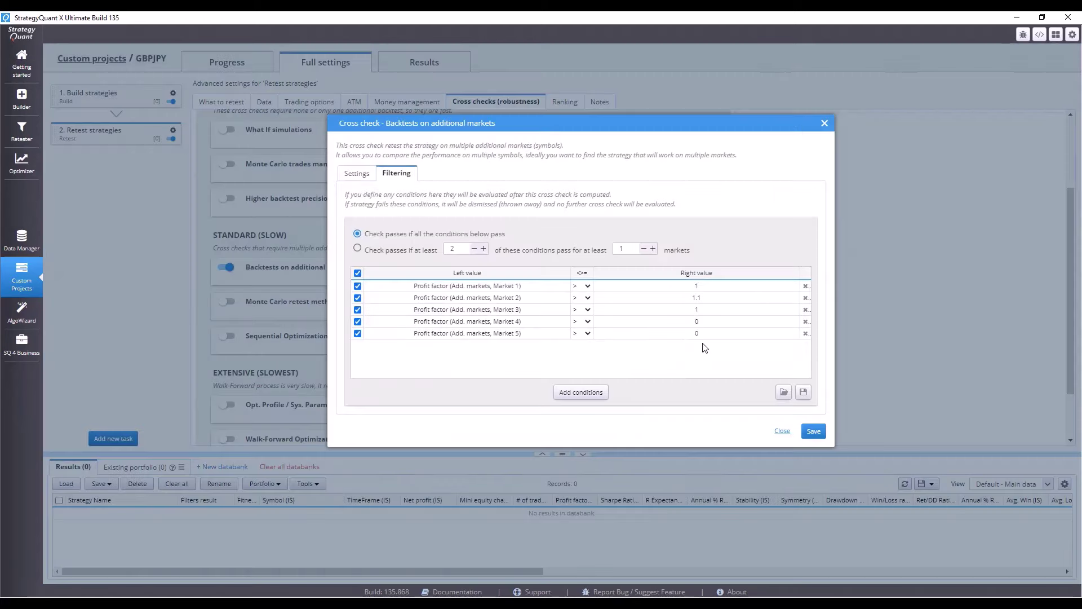
{"action": "double_click", "coordinate": [672, 323]}
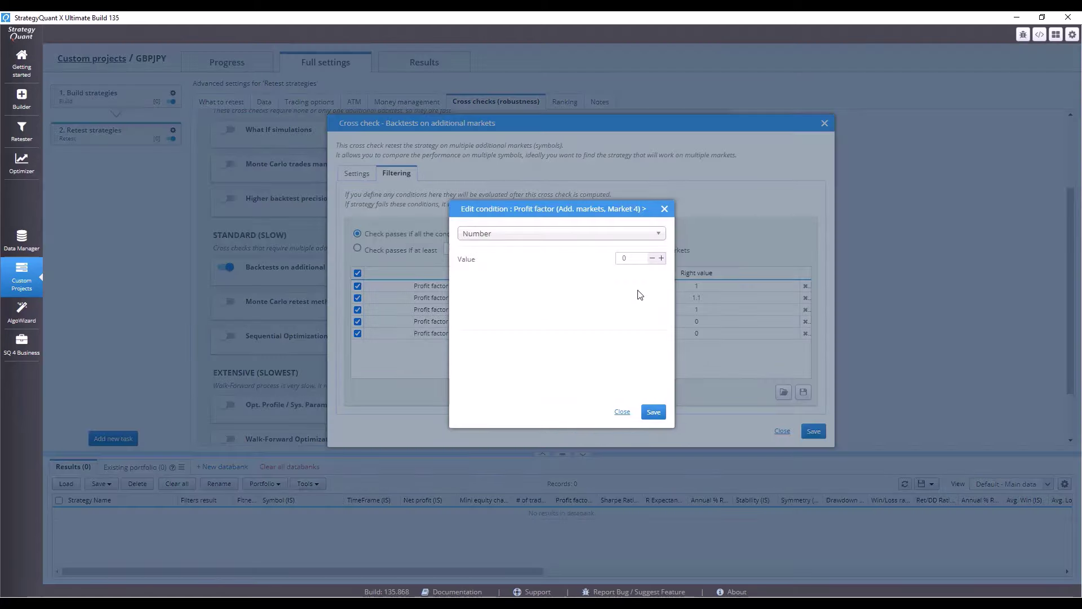
{"action": "double_click", "coordinate": [627, 259]}
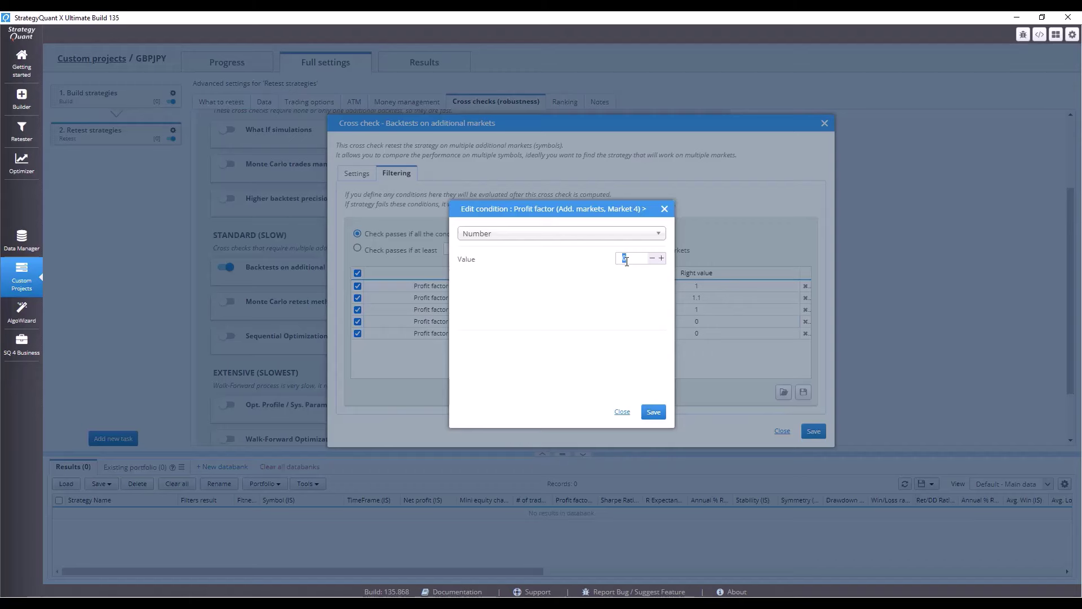
{"action": "type", "text": "1.1"}
{"action": "left_click", "coordinate": [653, 412]}
Set the right value of the market 5 Profit factor condition to 1 and save the additional markets cross check.
{"action": "double_click", "coordinate": [701, 333]}
{"action": "type", "text": "1"}
{"action": "left_click", "coordinate": [653, 411]}
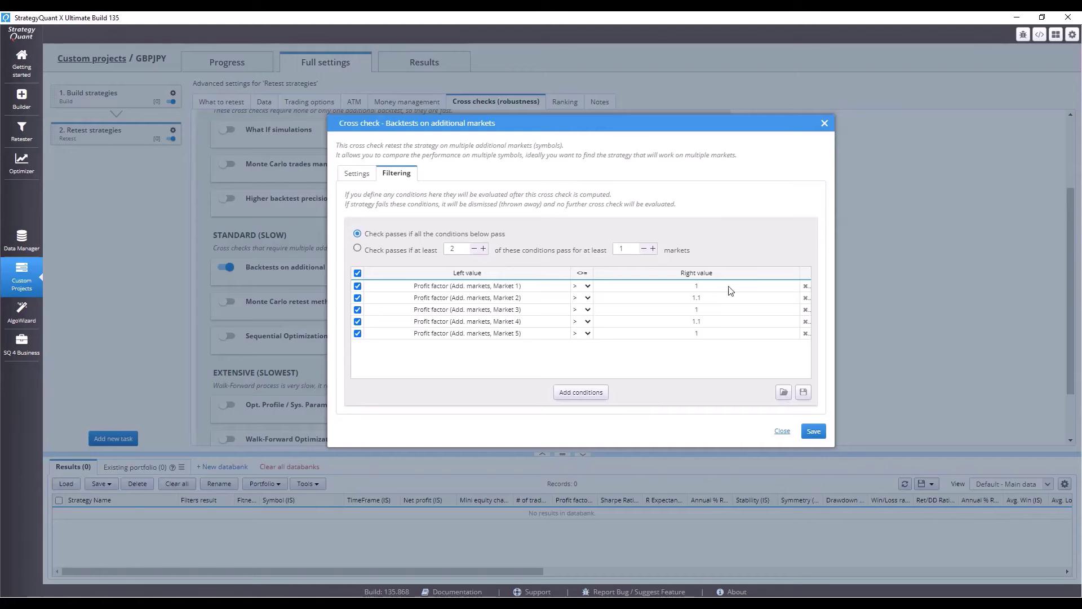
{"action": "left_click", "coordinate": [813, 431]}
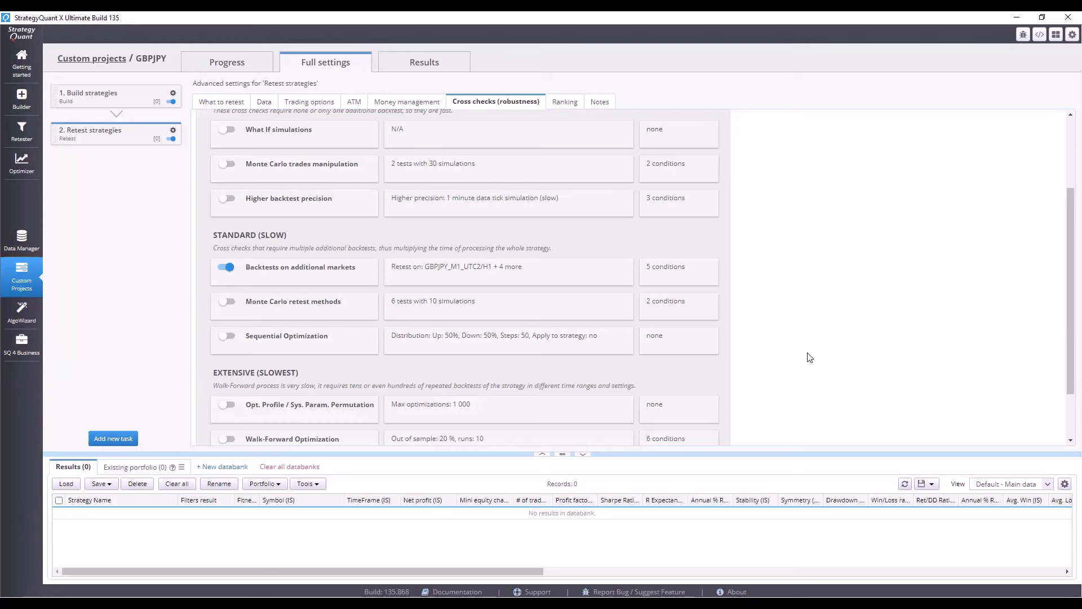
In the Retest task's ranking settings, disable all custom filters and turn on deleting FAILED strategies from the databank.
{"action": "scroll", "coordinate": [812, 358], "scroll_direction": "up", "scroll_amount": 1}
{"action": "scroll", "coordinate": [812, 358], "scroll_direction": "up", "scroll_amount": 2}
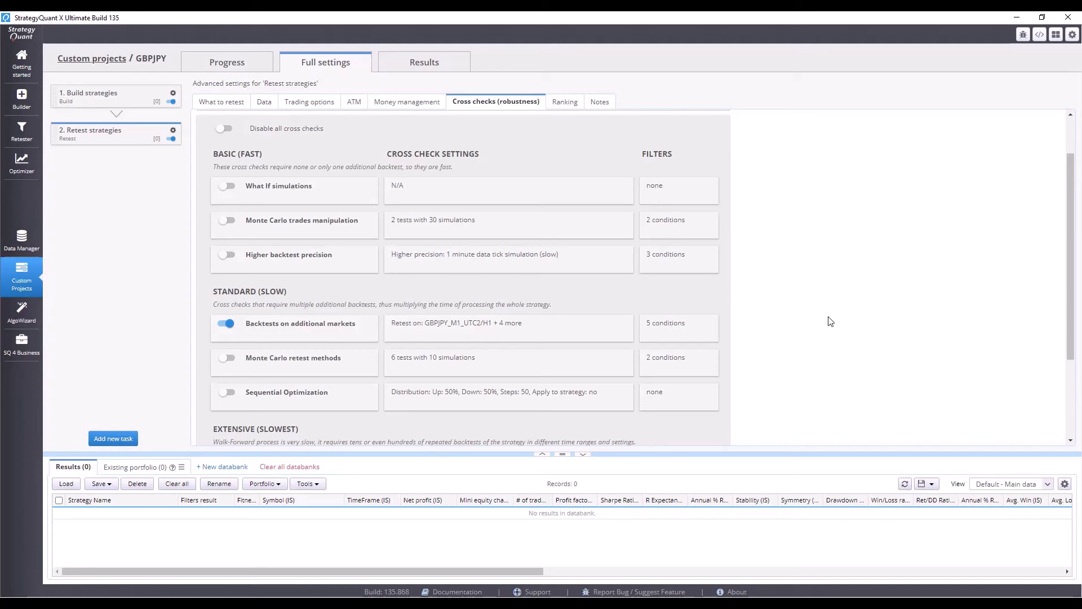
{"action": "left_click", "coordinate": [560, 104]}
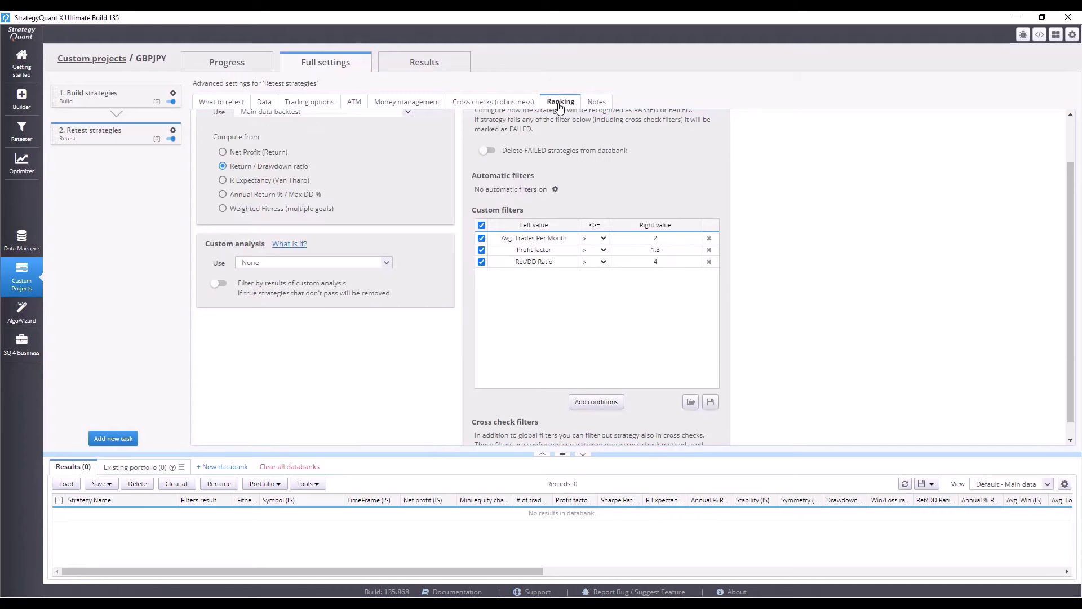
{"action": "scroll", "coordinate": [540, 204], "scroll_direction": "up", "scroll_amount": 2}
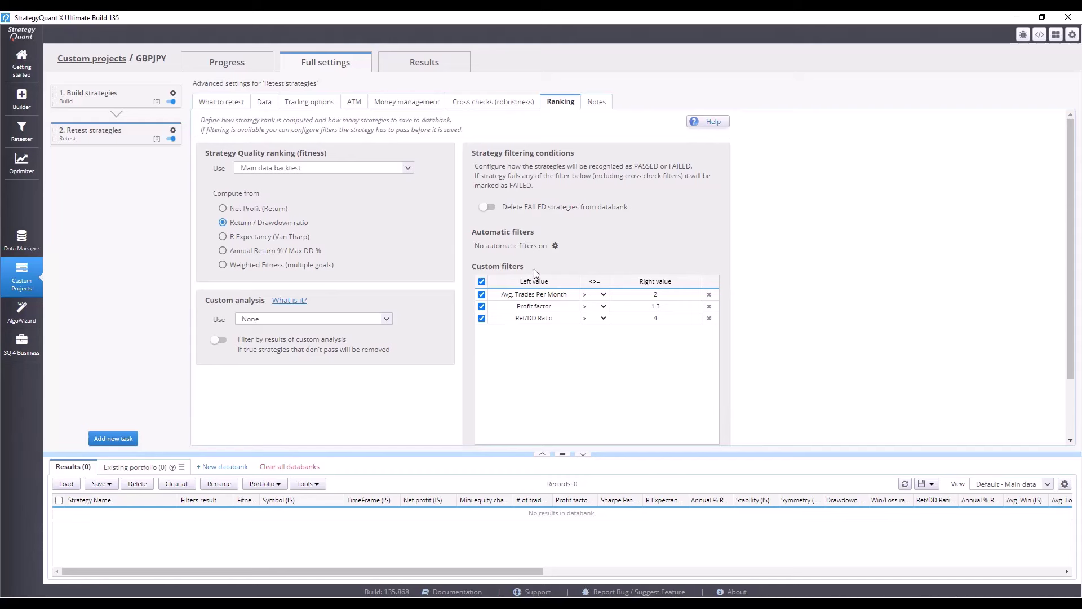
{"action": "left_click", "coordinate": [482, 282]}
{"action": "left_click", "coordinate": [485, 209]}
Create a new databank named Additional Markets in the GBPJPY project.
{"action": "left_click", "coordinate": [223, 62]}
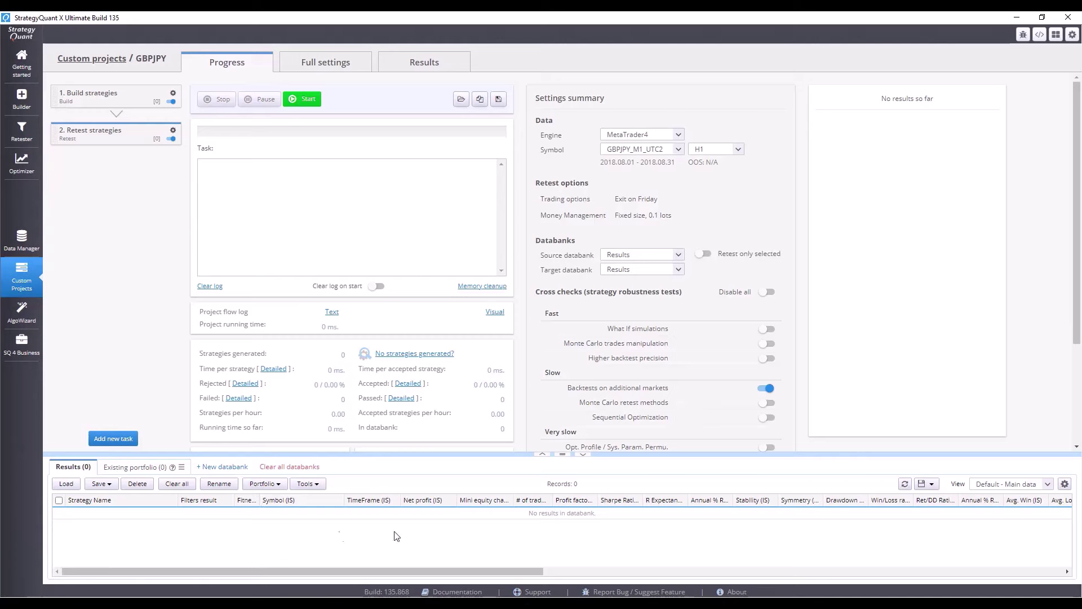
{"action": "left_click", "coordinate": [216, 468]}
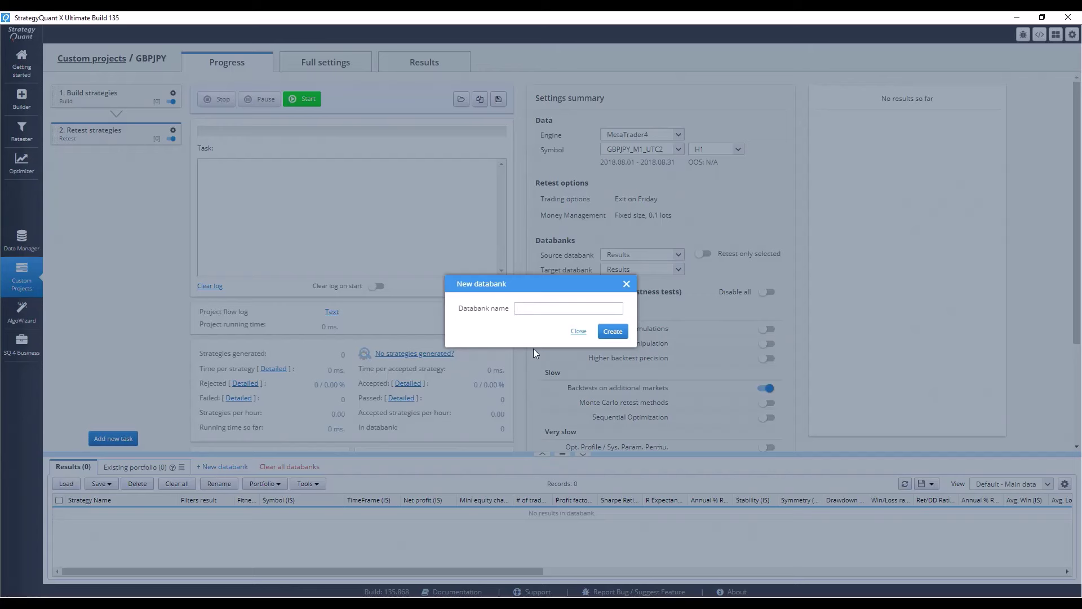
{"action": "type", "text": "Additional Markets"}
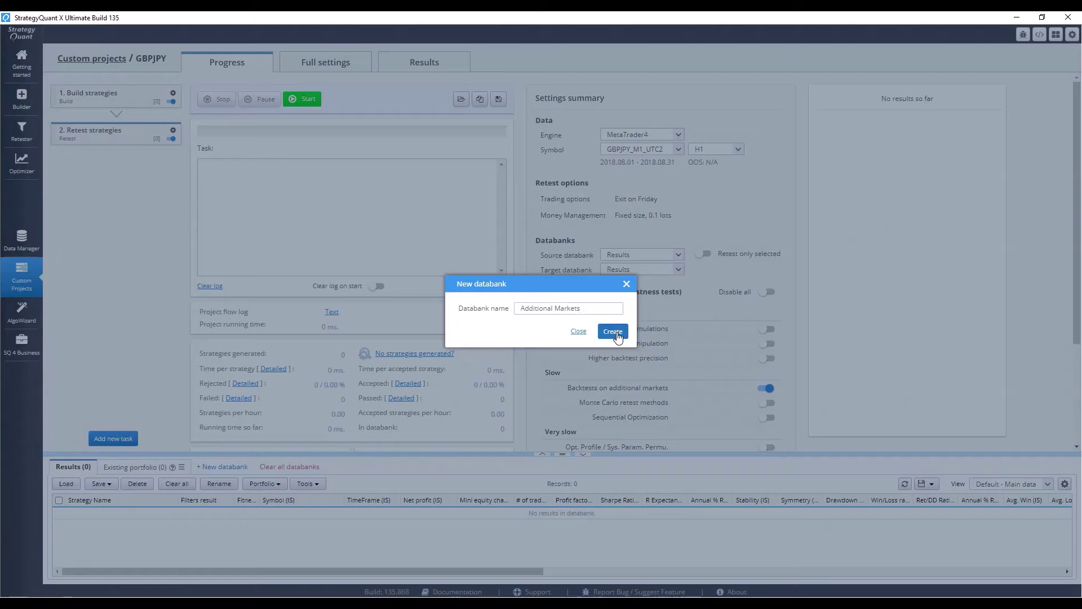
{"action": "left_click", "coordinate": [613, 331]}
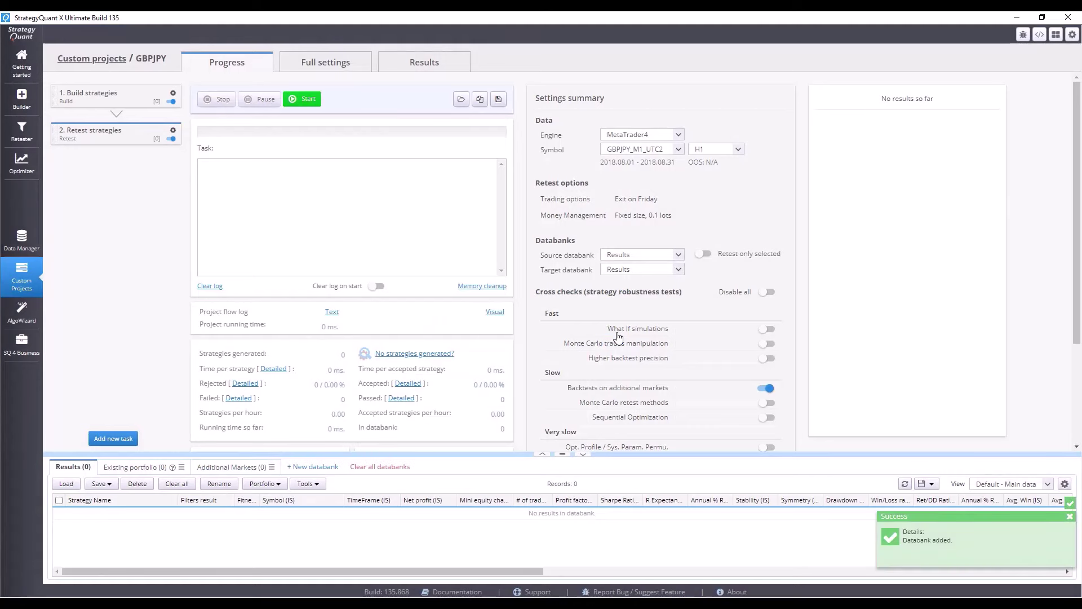
Set the first Retest task to store its results in the Additional Markets databank.
{"action": "left_click", "coordinate": [669, 255]}
{"action": "left_click", "coordinate": [668, 261]}
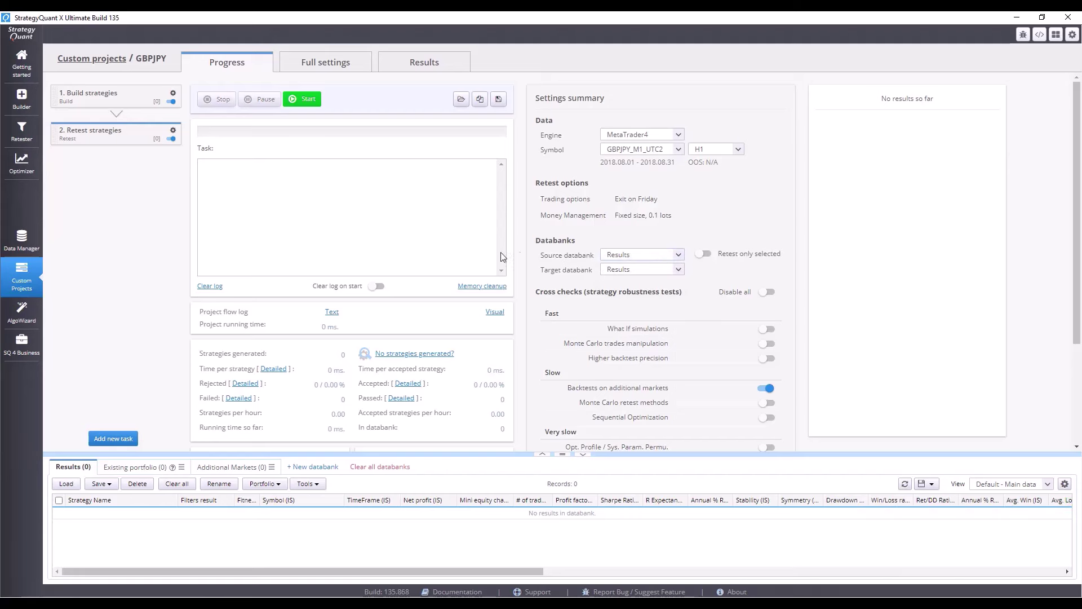
{"action": "left_click", "coordinate": [614, 270]}
{"action": "left_click", "coordinate": [628, 302]}
Add a new Retest strategies task with its configuration copied from the Build strategies task.
{"action": "left_click", "coordinate": [116, 438]}
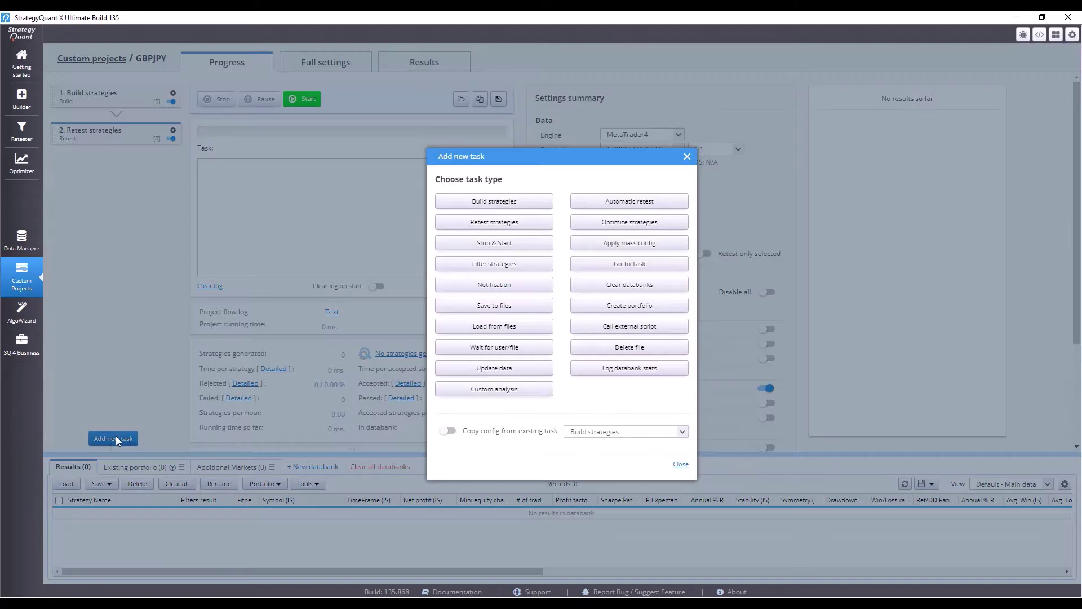
{"action": "left_click", "coordinate": [450, 431]}
{"action": "left_click", "coordinate": [510, 225]}
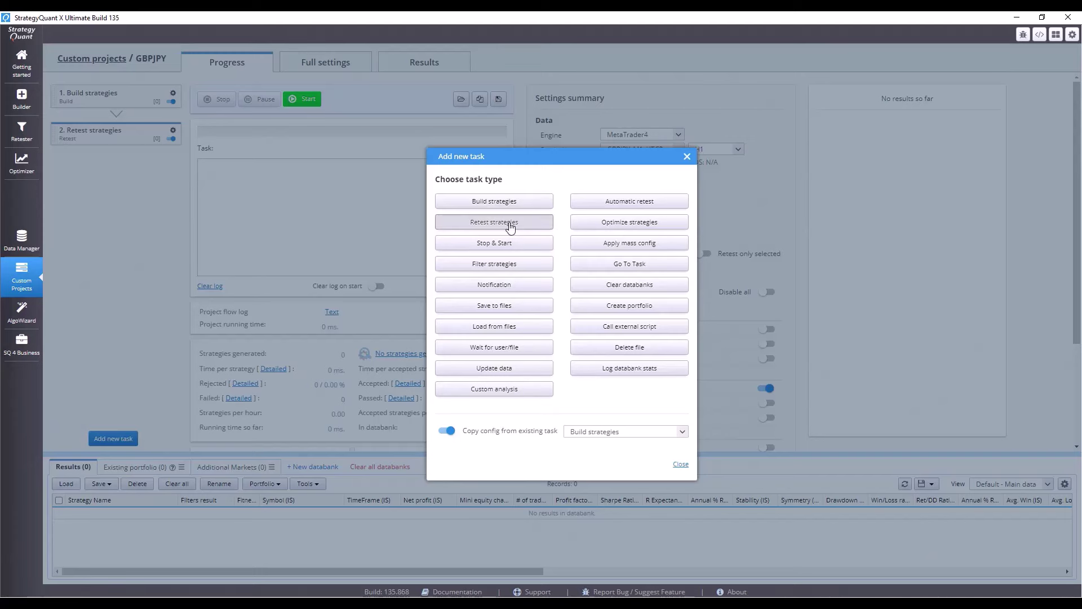
{"action": "left_click", "coordinate": [682, 467]}
Create a new databank named MC Param Final.
{"action": "left_click", "coordinate": [313, 467]}
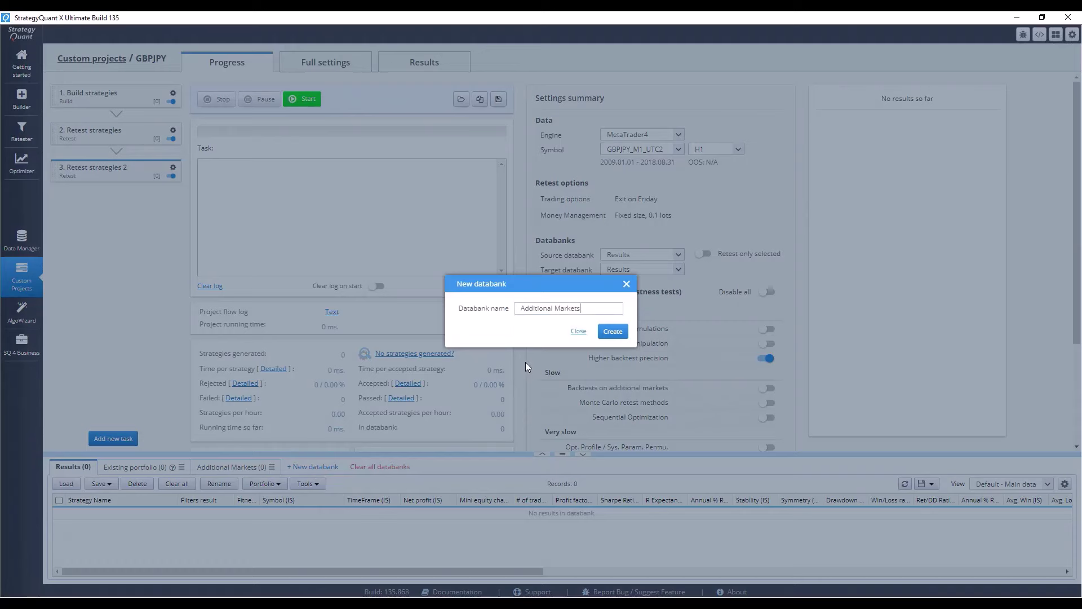
{"action": "triple_click", "coordinate": [596, 306]}
{"action": "type", "text": "MR"}
{"action": "type", "text": " Pa"}
{"action": "key", "text": "BackSpace"}
{"action": "key", "text": "BackSpace"}
{"action": "type", "text": "Param"}
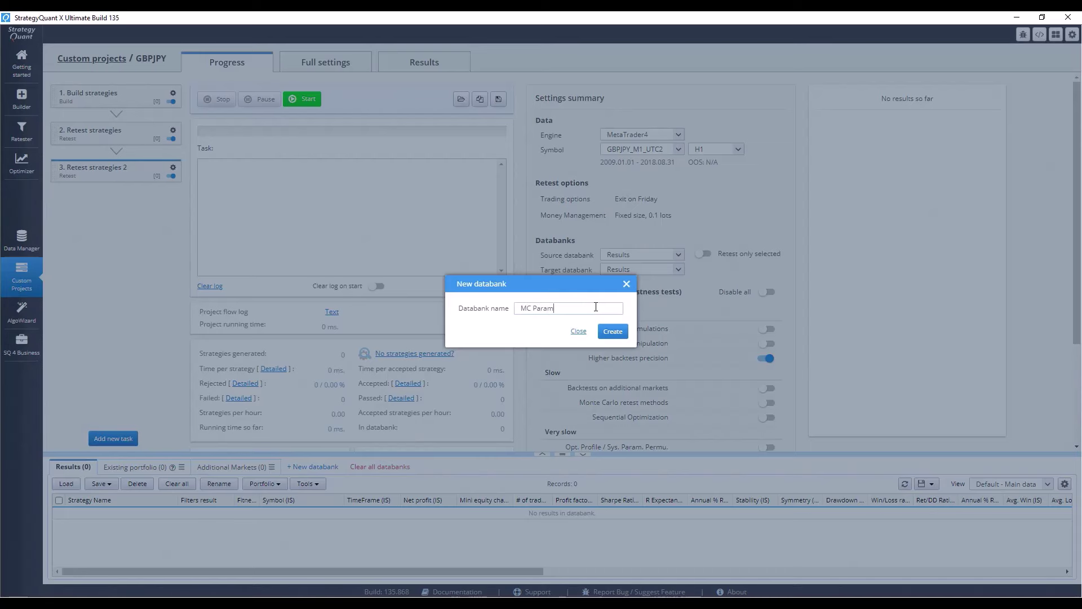
{"action": "type", "text": " Final"}
{"action": "key", "text": "Return"}
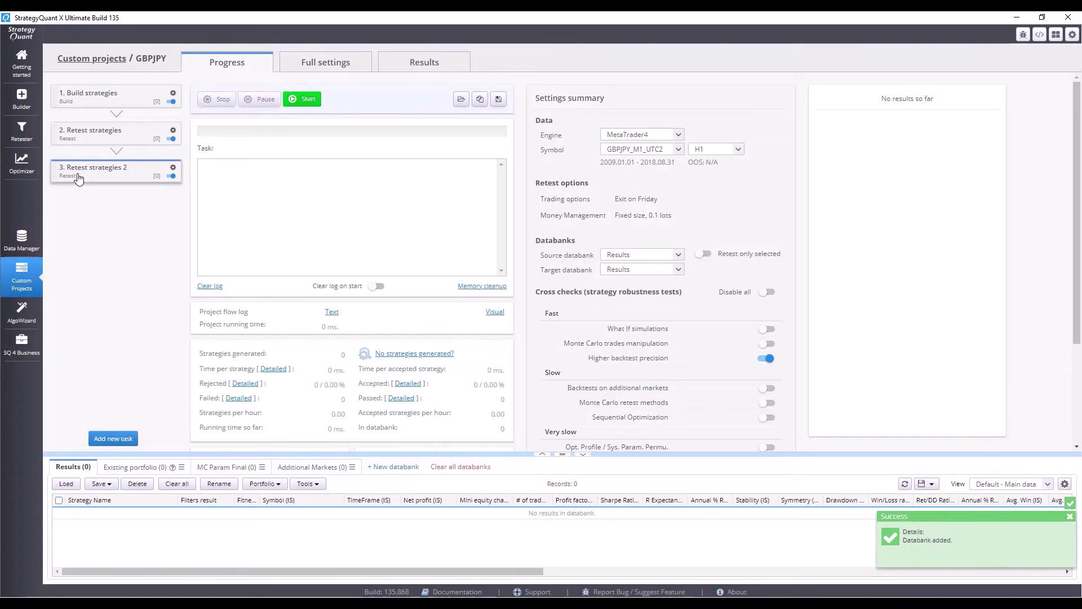
Set Retest strategies 2 to retest strategies from the Additional Markets databank and store results in MC Param Final.
{"action": "left_click", "coordinate": [320, 64]}
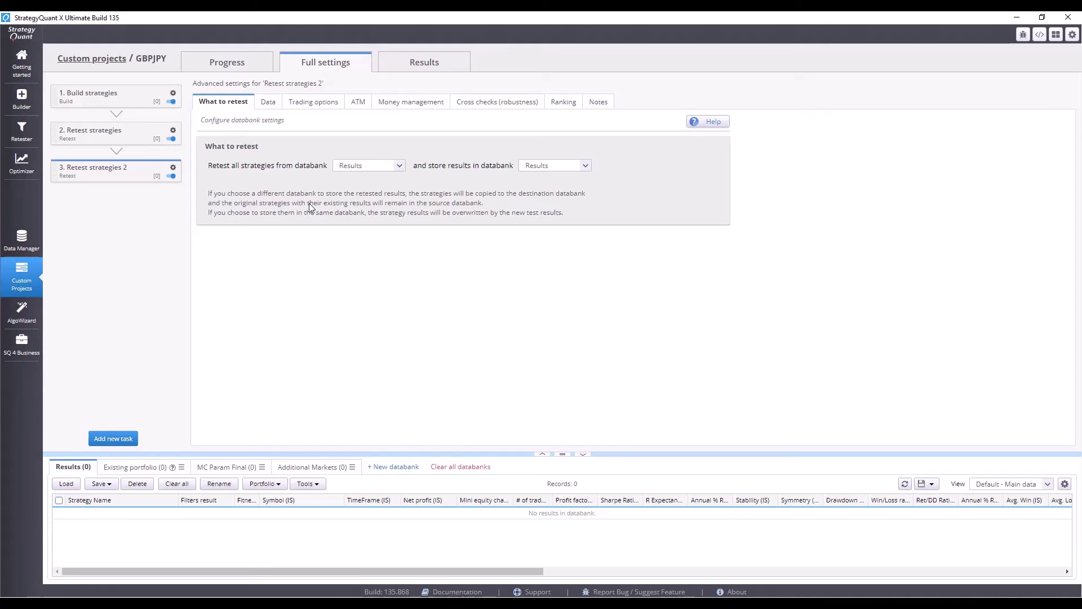
{"action": "left_click", "coordinate": [395, 165]}
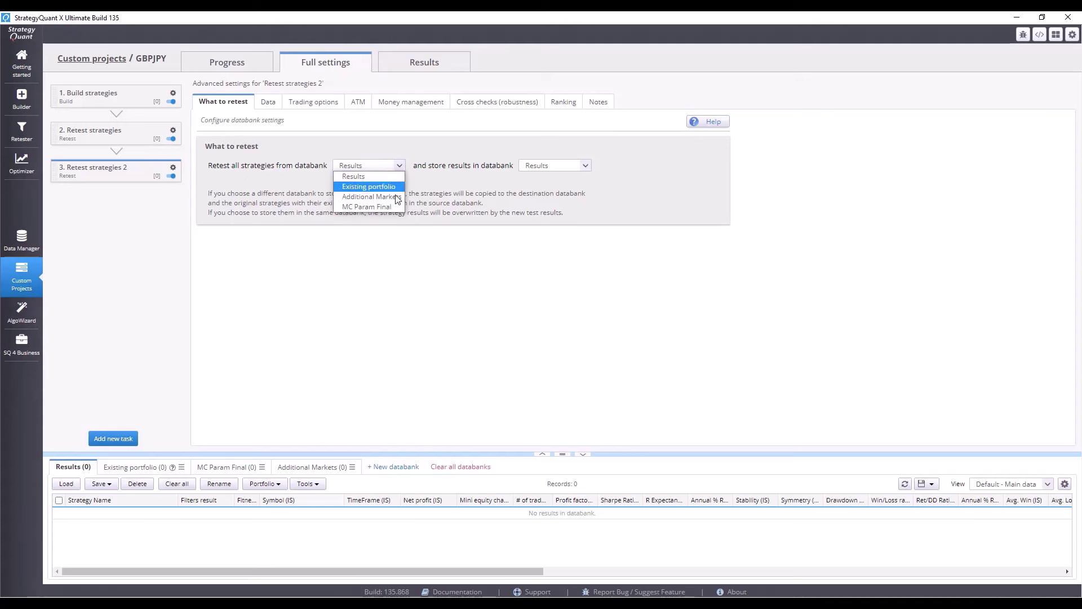
{"action": "left_click", "coordinate": [397, 197]}
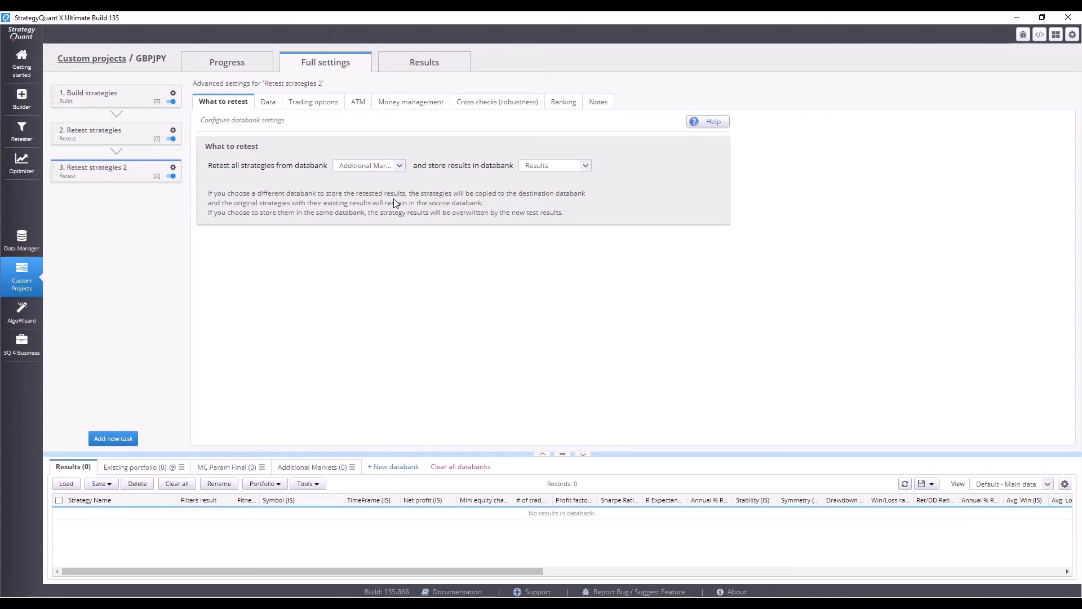
{"action": "left_click", "coordinate": [561, 166]}
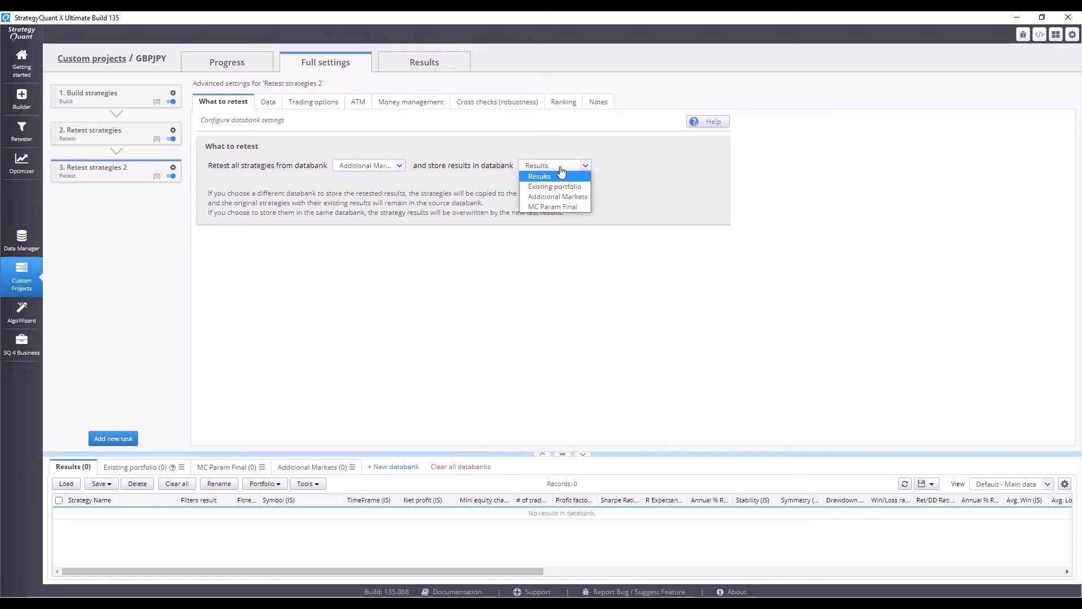
{"action": "left_click", "coordinate": [567, 206]}
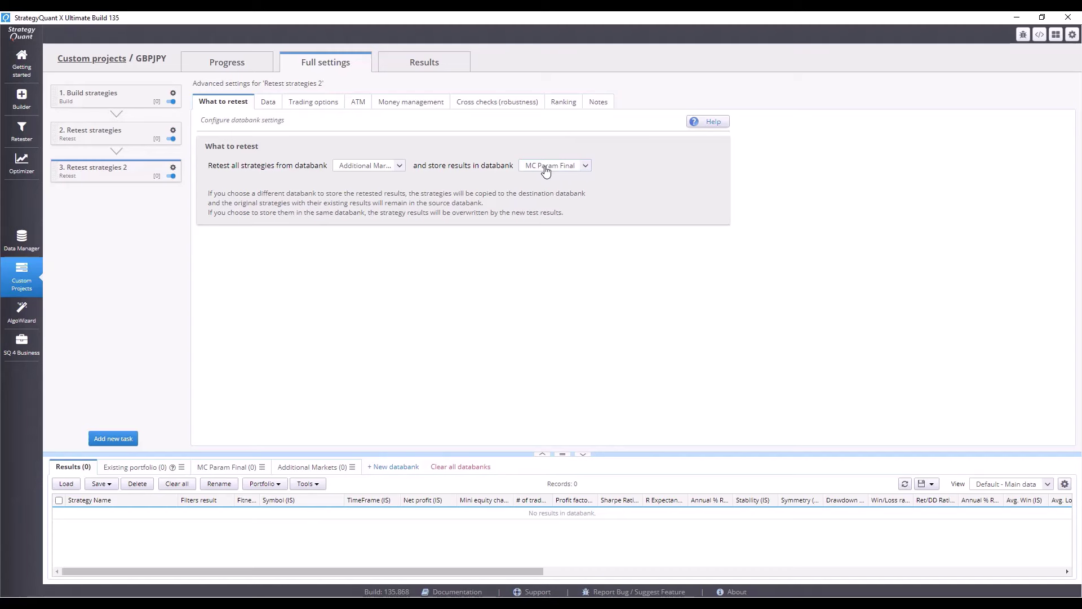
Reset the second Retest task's backtest dates to the full available range and set precision to 1 minute data tick simulation.
{"action": "left_click", "coordinate": [274, 108]}
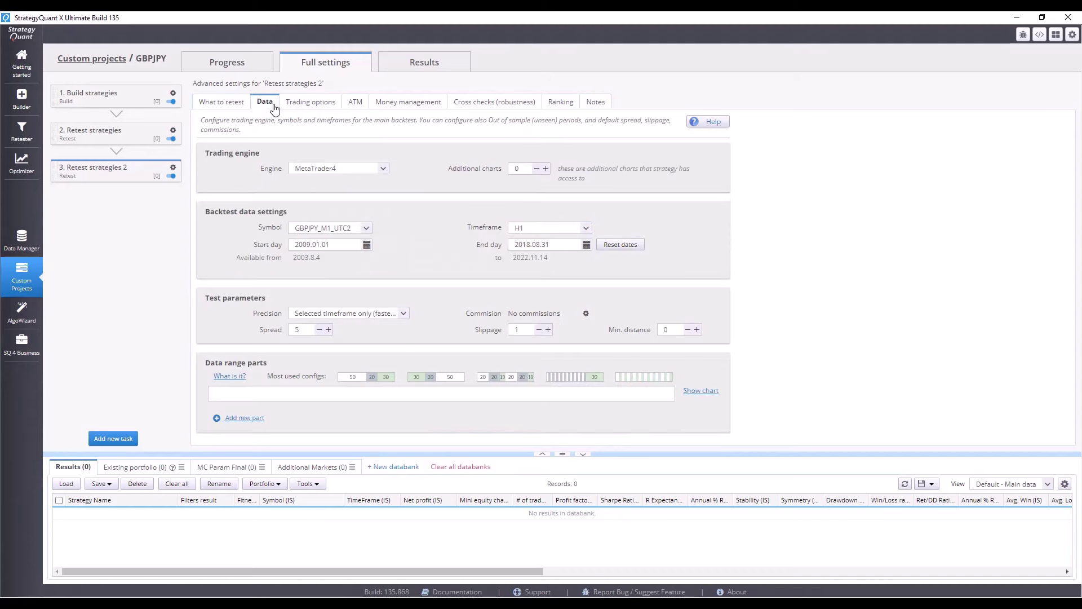
{"action": "left_click", "coordinate": [635, 252]}
{"action": "left_click", "coordinate": [396, 314]}
{"action": "left_click", "coordinate": [372, 335]}
In the task's cross checks, disable Higher backtest precision and enable Monte Carlo retest methods.
{"action": "left_click", "coordinate": [497, 103]}
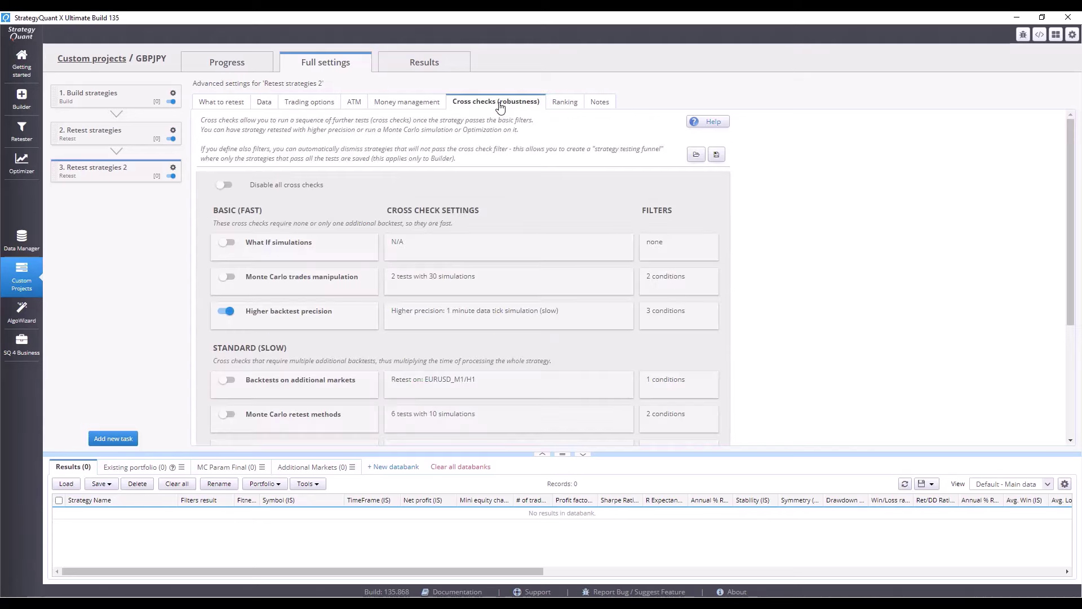
{"action": "left_click", "coordinate": [224, 312]}
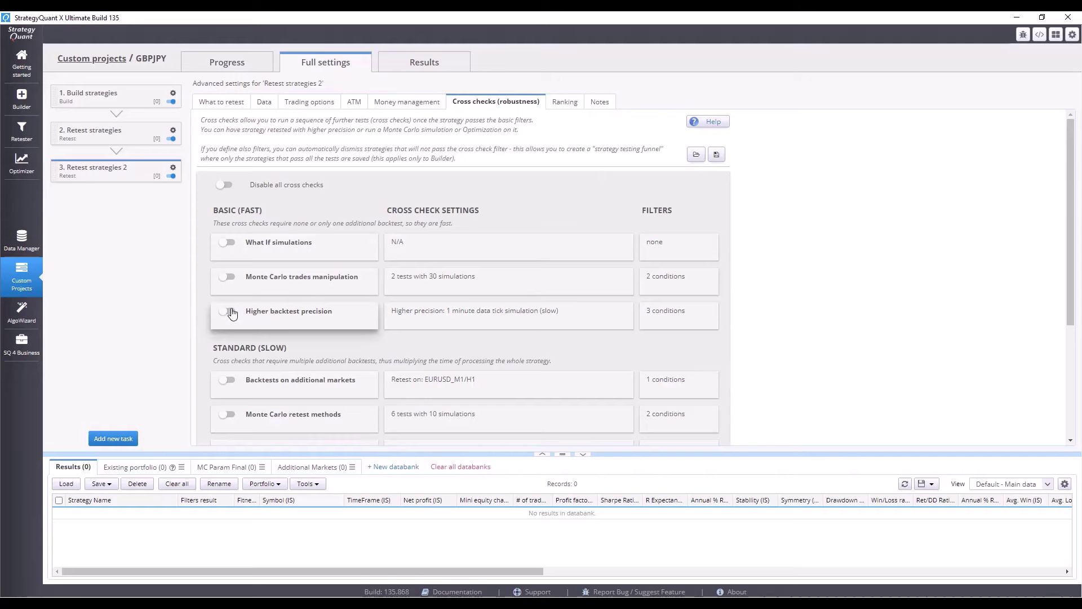
{"action": "left_click", "coordinate": [227, 414]}
{"action": "scroll", "coordinate": [577, 379], "scroll_direction": "down", "scroll_amount": 2}
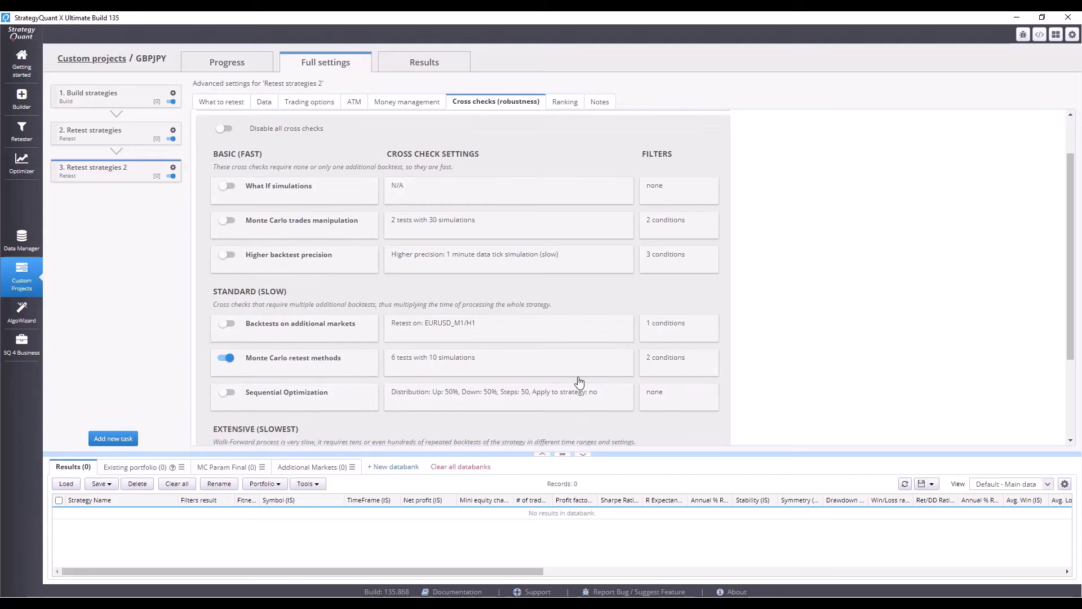
In the Monte Carlo retest methods settings, disable every randomization except Randomize strategy parameters.
{"action": "left_click", "coordinate": [510, 371]}
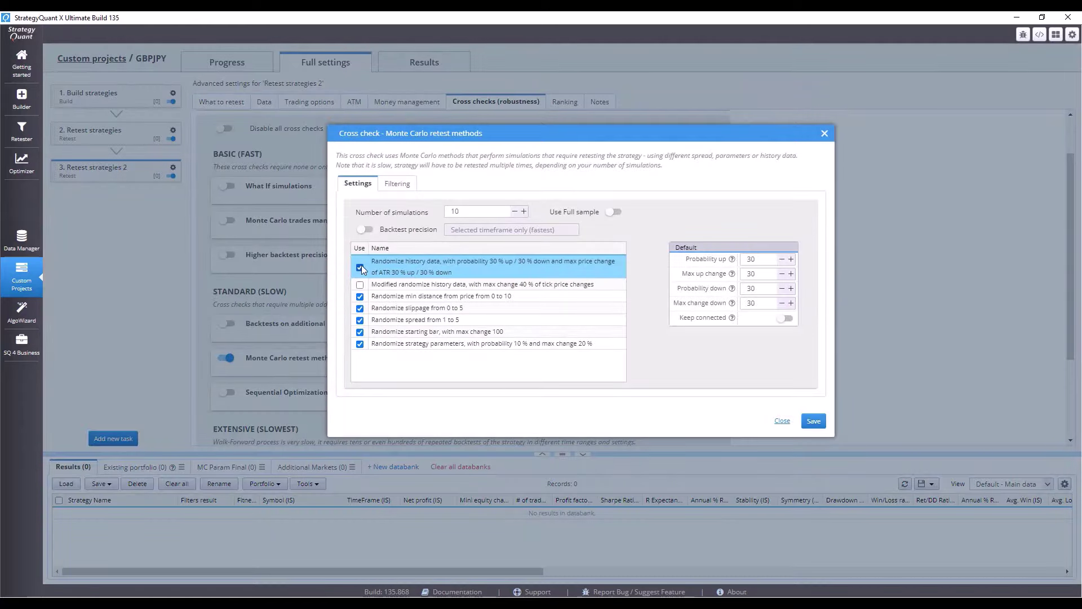
{"action": "left_click", "coordinate": [360, 297]}
{"action": "left_click", "coordinate": [359, 308]}
{"action": "left_click", "coordinate": [360, 320]}
{"action": "left_click", "coordinate": [360, 332]}
{"action": "left_click", "coordinate": [400, 344]}
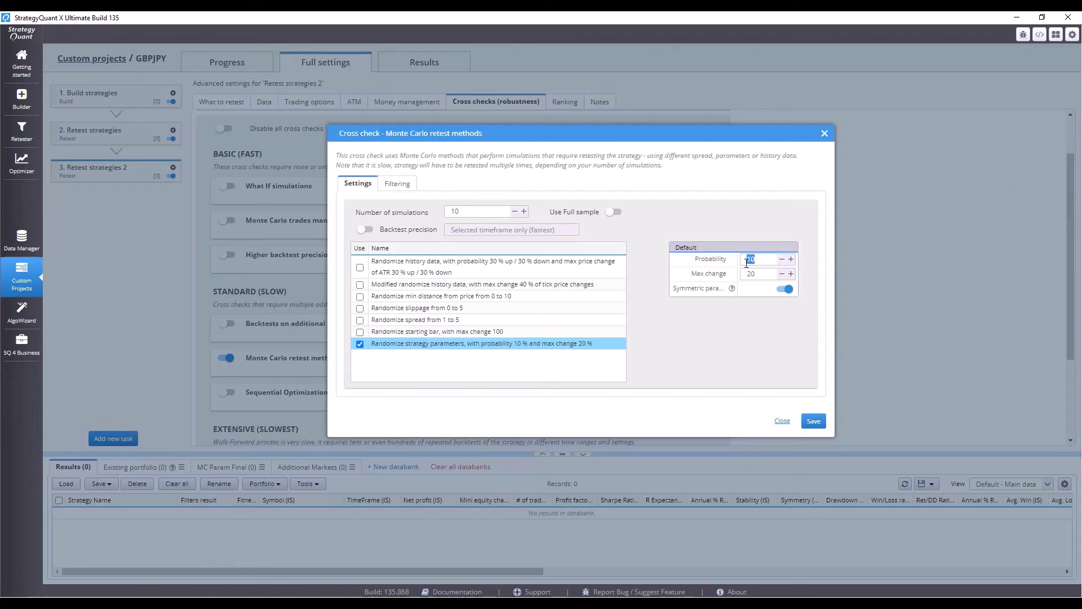
Set the number of simulations to 200 and the strategy parameter randomization's probability and max change to 30 each.
{"action": "double_click", "coordinate": [486, 211]}
{"action": "type", "text": "200"}
{"action": "double_click", "coordinate": [768, 265]}
{"action": "type", "text": "30"}
{"action": "key", "text": "Tab"}
{"action": "type", "text": "30"}
Replace the two default Monte Carlo retest filtering conditions with a Ret/DD Ratio condition.
{"action": "left_click", "coordinate": [389, 188]}
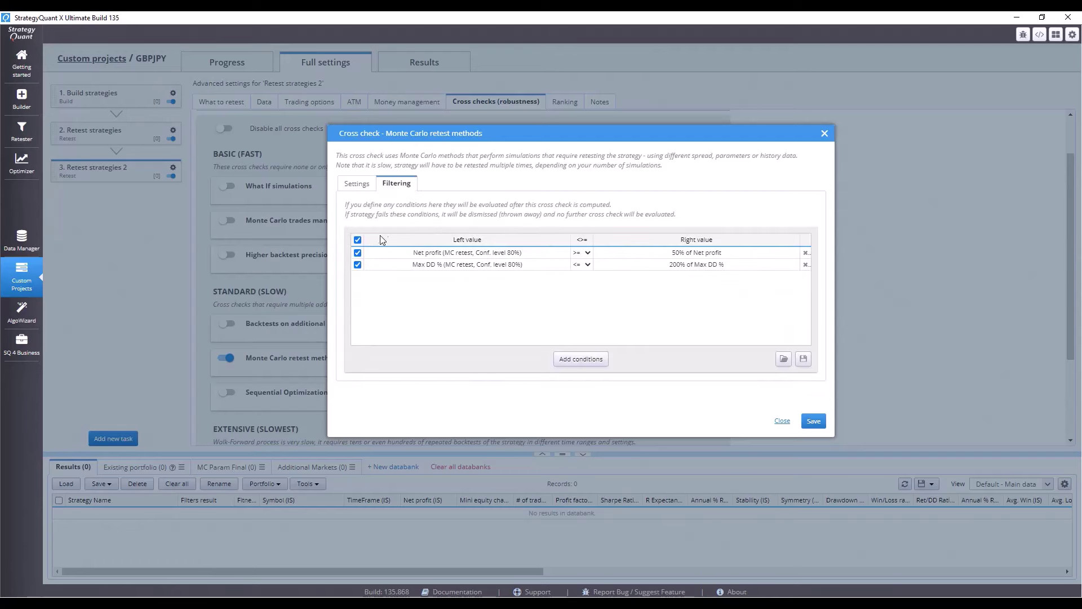
{"action": "left_click", "coordinate": [806, 253]}
{"action": "left_click", "coordinate": [805, 252]}
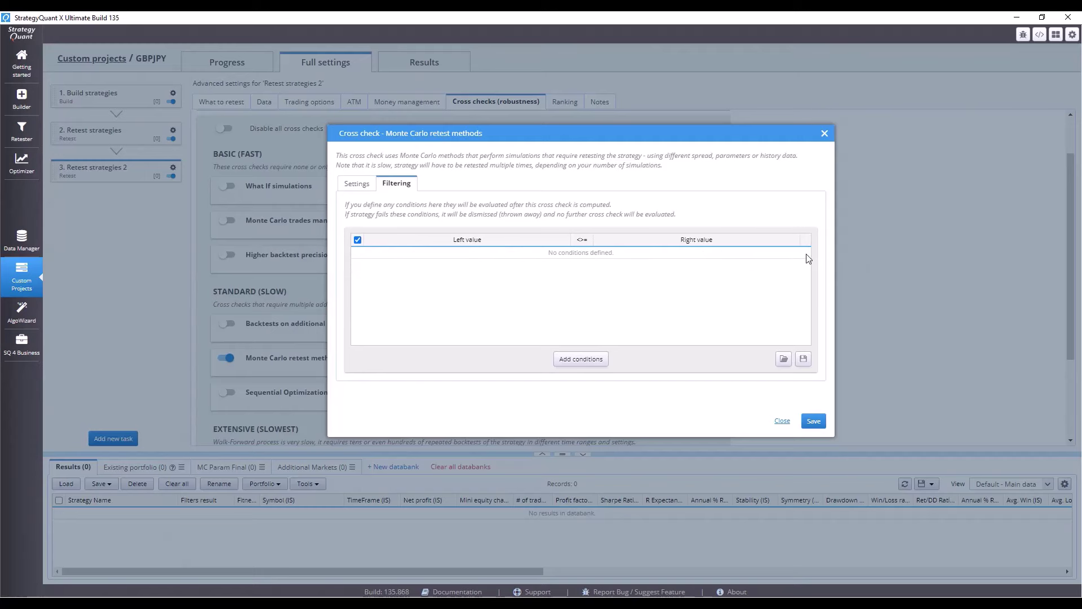
{"action": "left_click", "coordinate": [580, 359]}
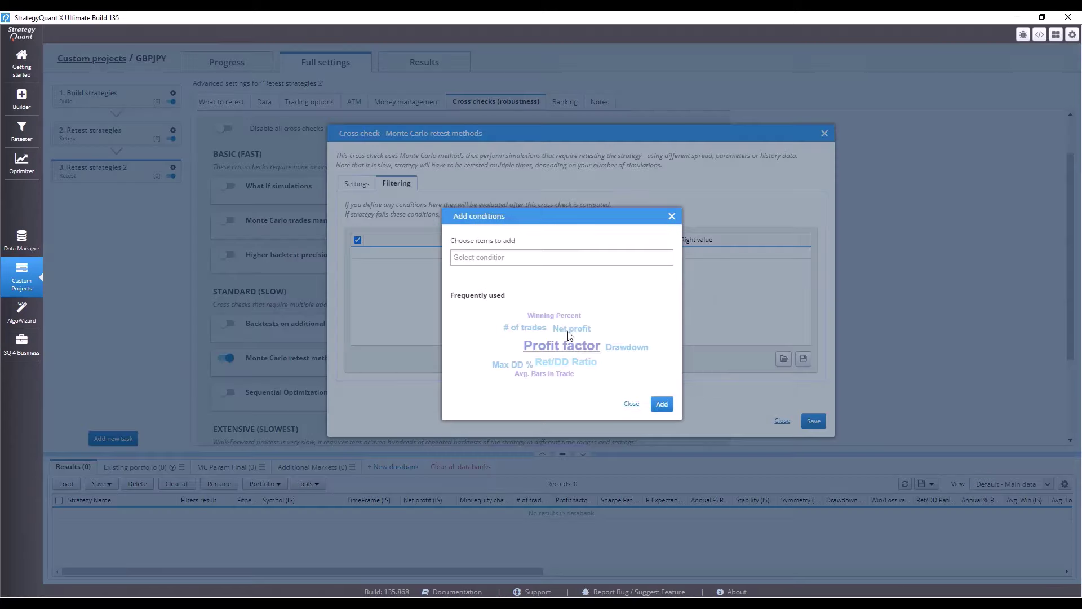
{"action": "left_click", "coordinate": [570, 365]}
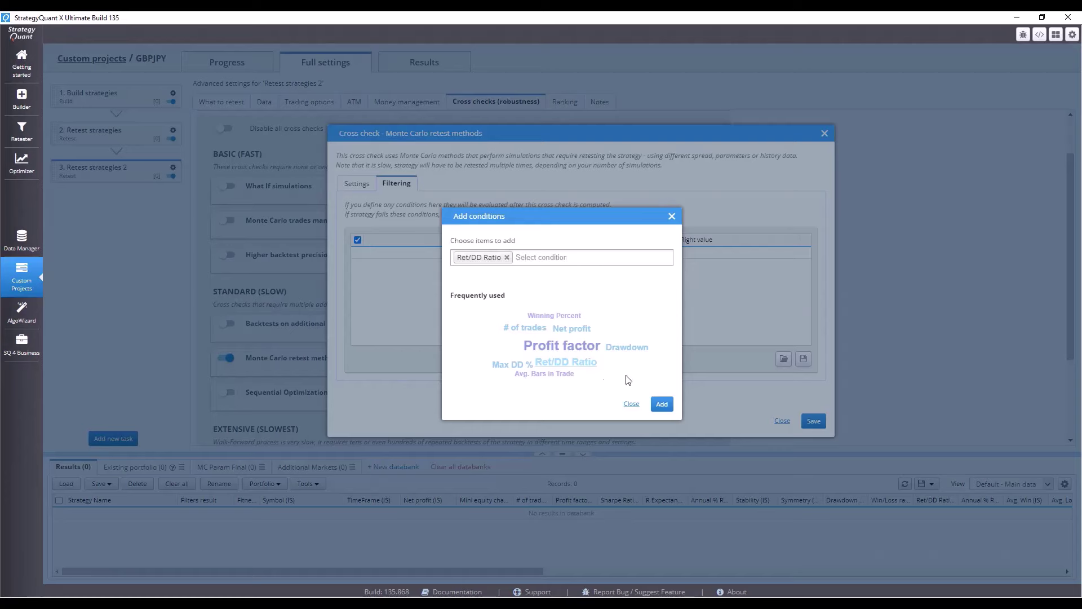
{"action": "left_click", "coordinate": [662, 404]}
Base the condition's left Ret/DD Ratio on Monte Carlo retest methods at confidence level 95.
{"action": "left_click", "coordinate": [427, 253]}
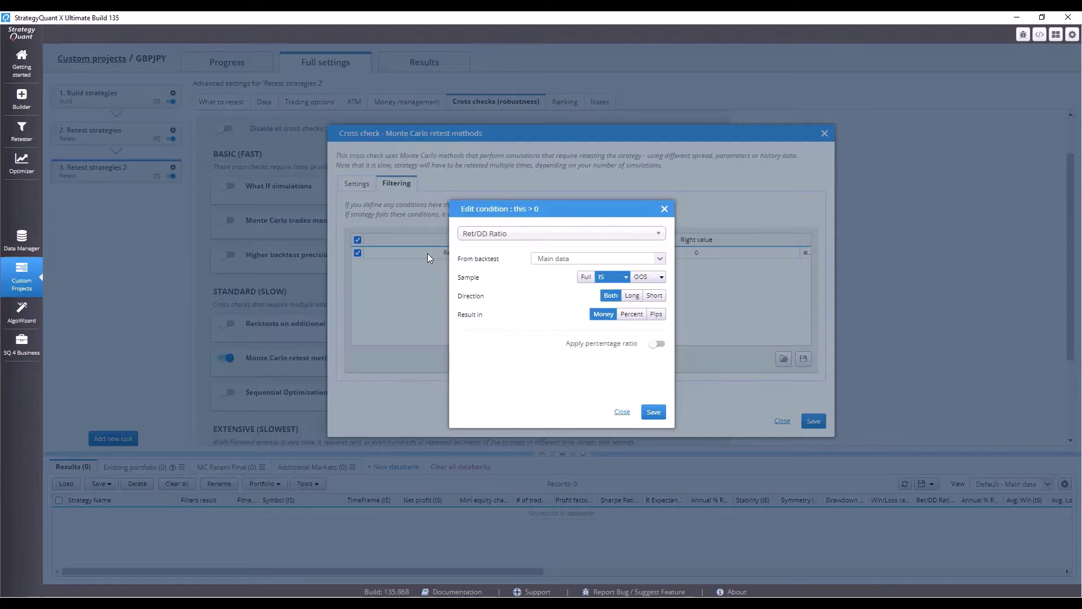
{"action": "left_click", "coordinate": [545, 260]}
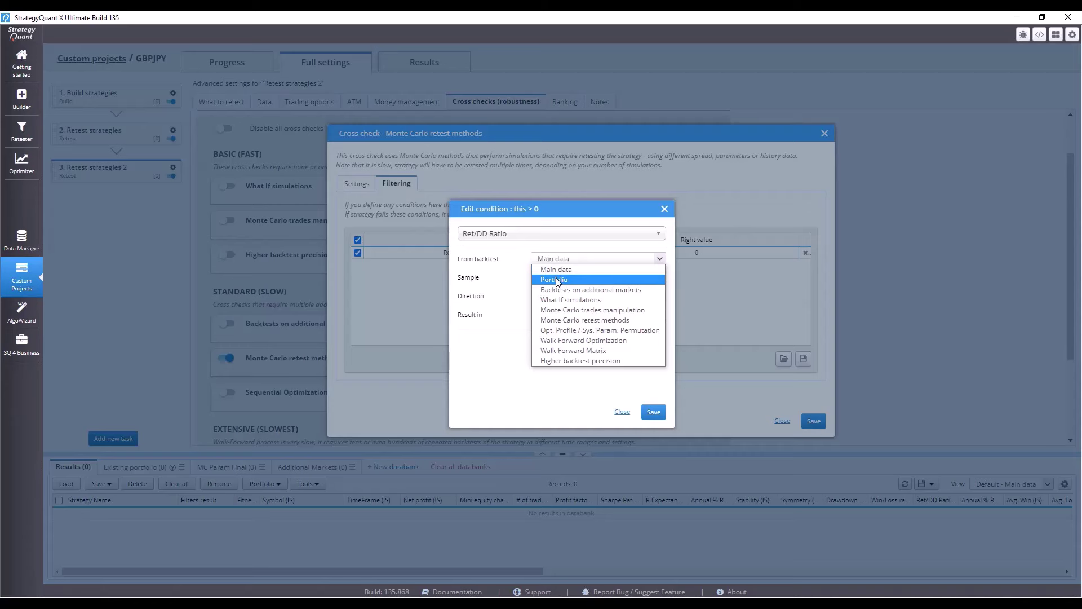
{"action": "left_click", "coordinate": [568, 320]}
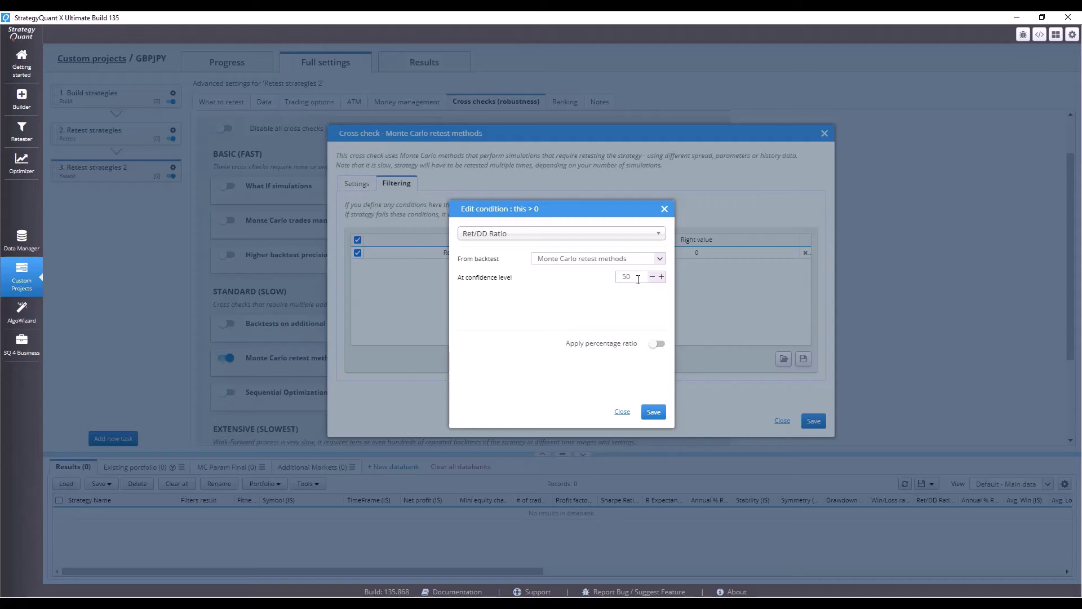
{"action": "left_click_drag", "start_coordinate": [629, 277], "coordinate": [610, 282]}
{"action": "type", "text": "95"}
{"action": "left_click", "coordinate": [654, 412]}
Make the condition require >= 50% of the main data's full-sample Ret/DD Ratio and save the Monte Carlo cross check.
{"action": "left_click", "coordinate": [583, 253]}
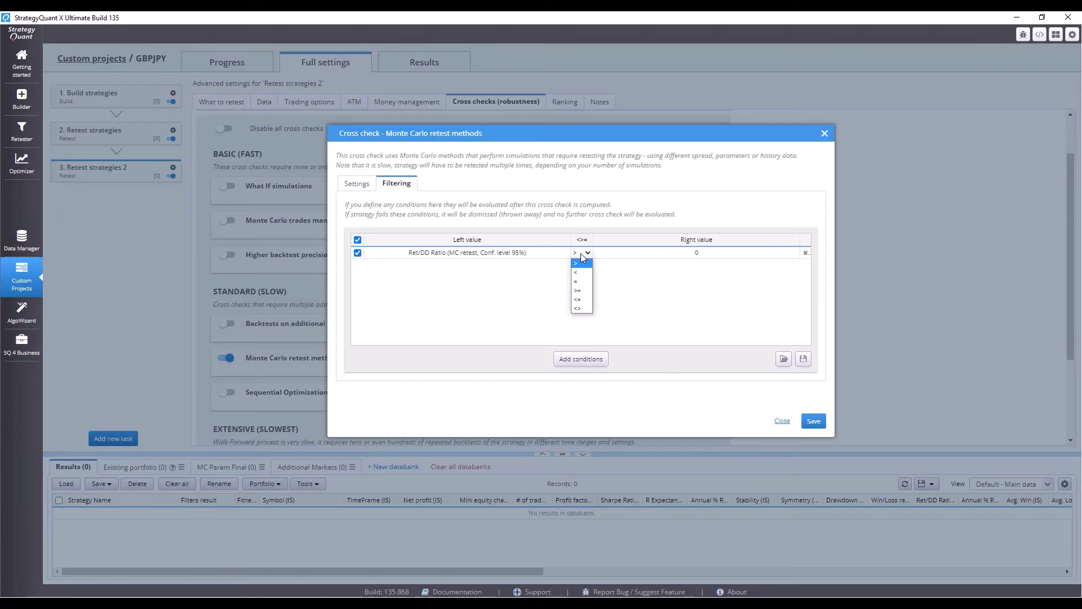
{"action": "left_click", "coordinate": [580, 290]}
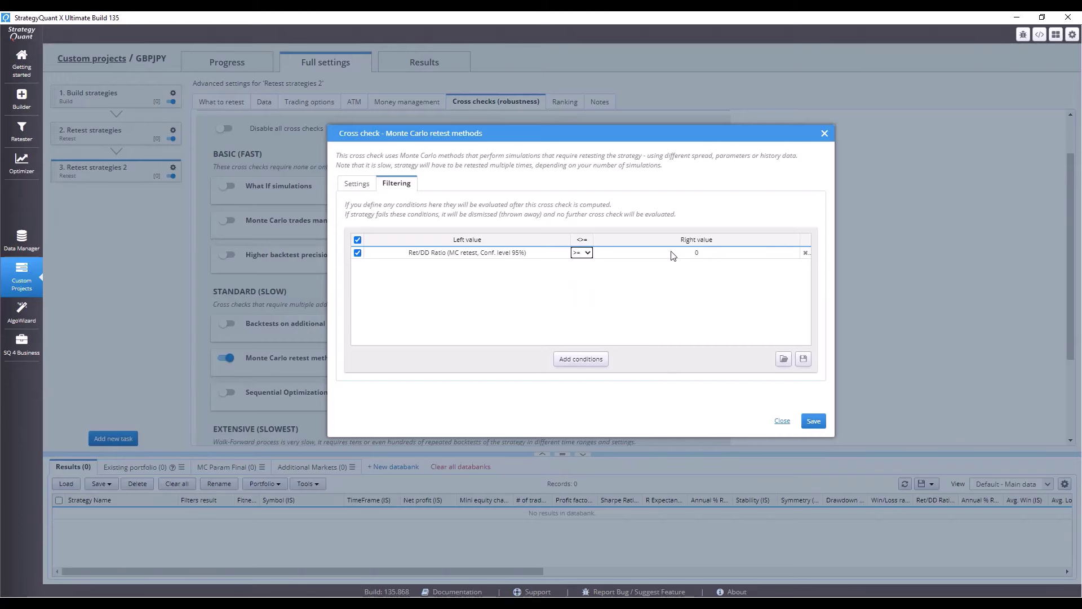
{"action": "left_click", "coordinate": [671, 251]}
{"action": "left_click", "coordinate": [589, 236]}
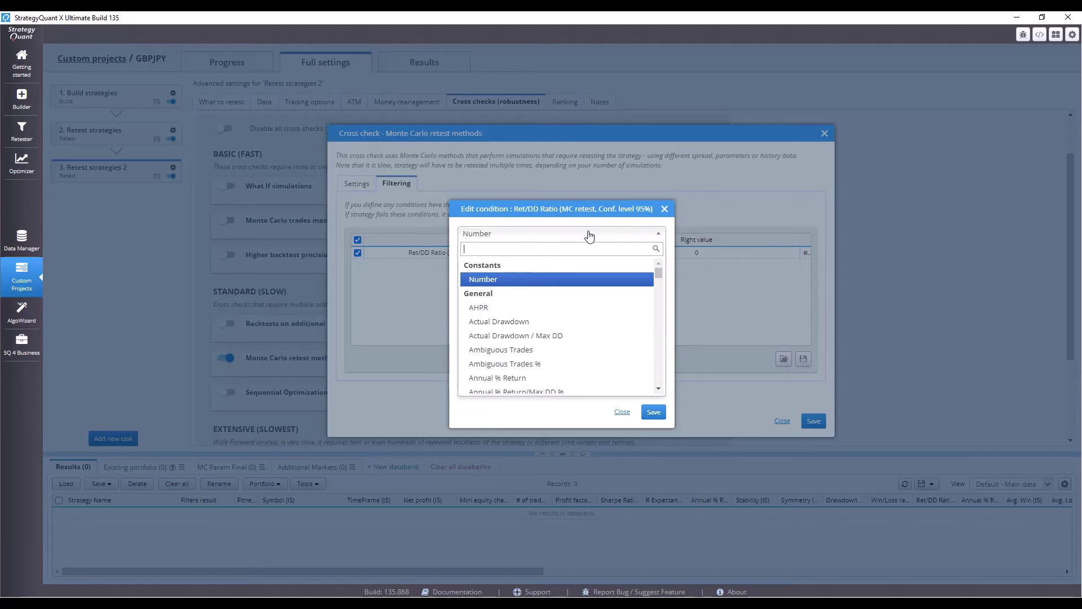
{"action": "type", "text": "ret"}
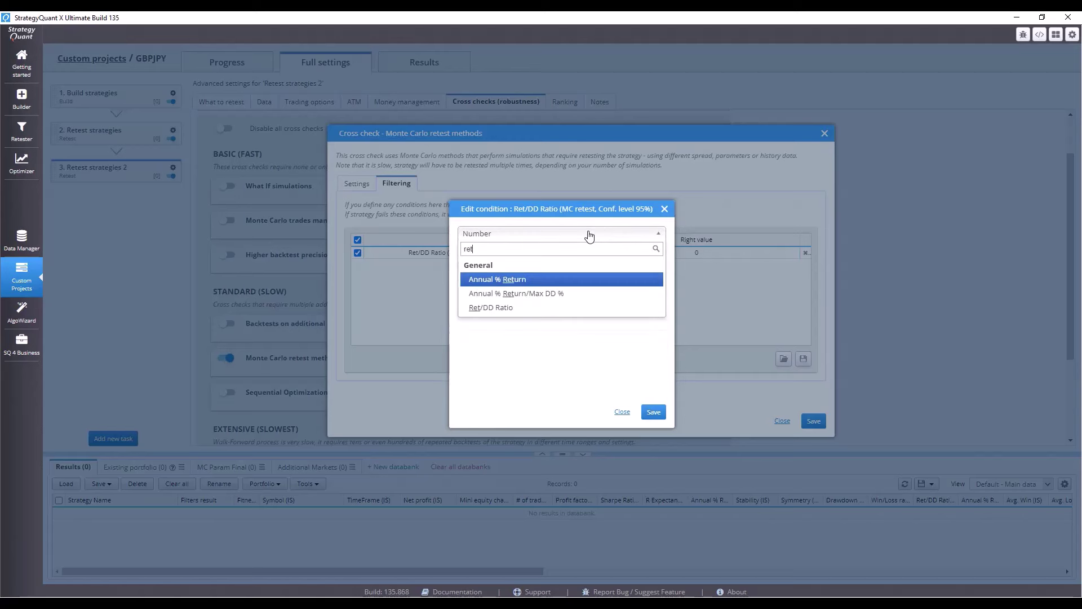
{"action": "left_click", "coordinate": [527, 307]}
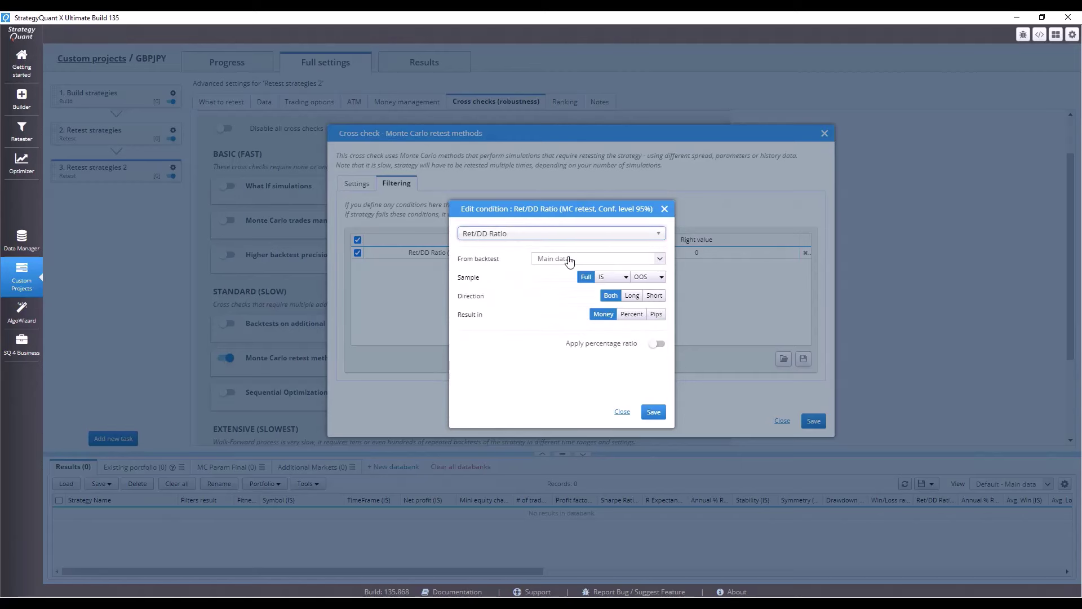
{"action": "left_click", "coordinate": [659, 344]}
{"action": "type", "text": "50"}
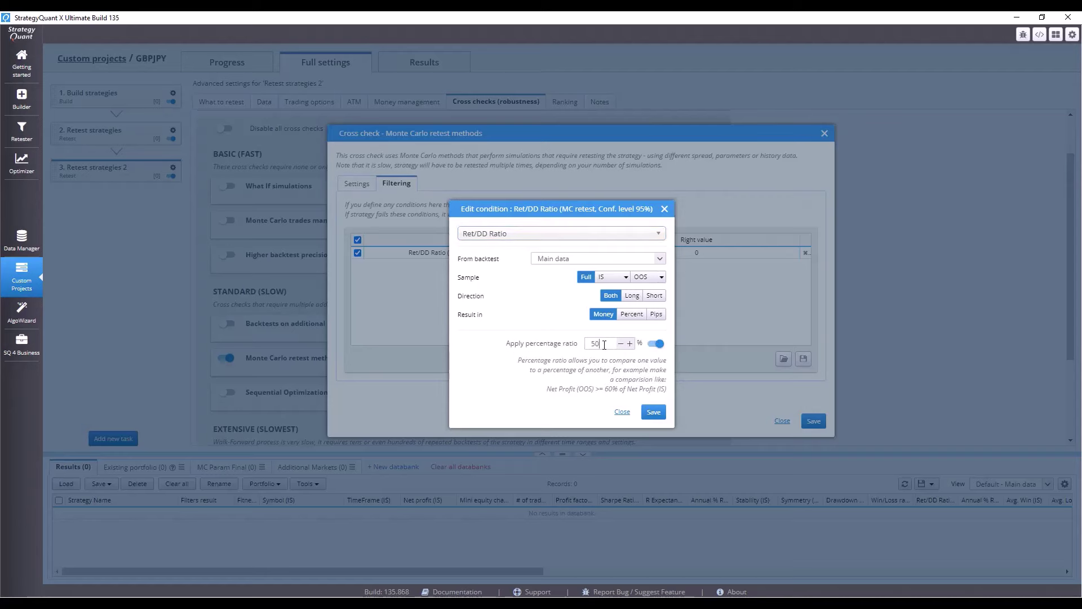
{"action": "left_click", "coordinate": [653, 416]}
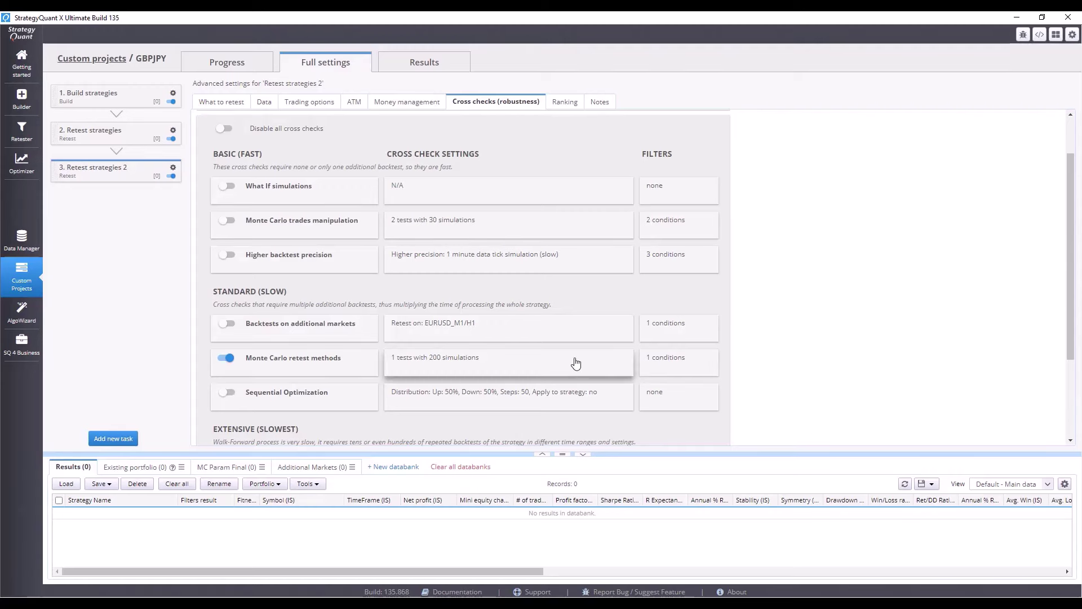
In the ranking settings of Retest strategies 2, turn on deleting FAILED strategies from the databank and disable all custom filters.
{"action": "left_click", "coordinate": [560, 102]}
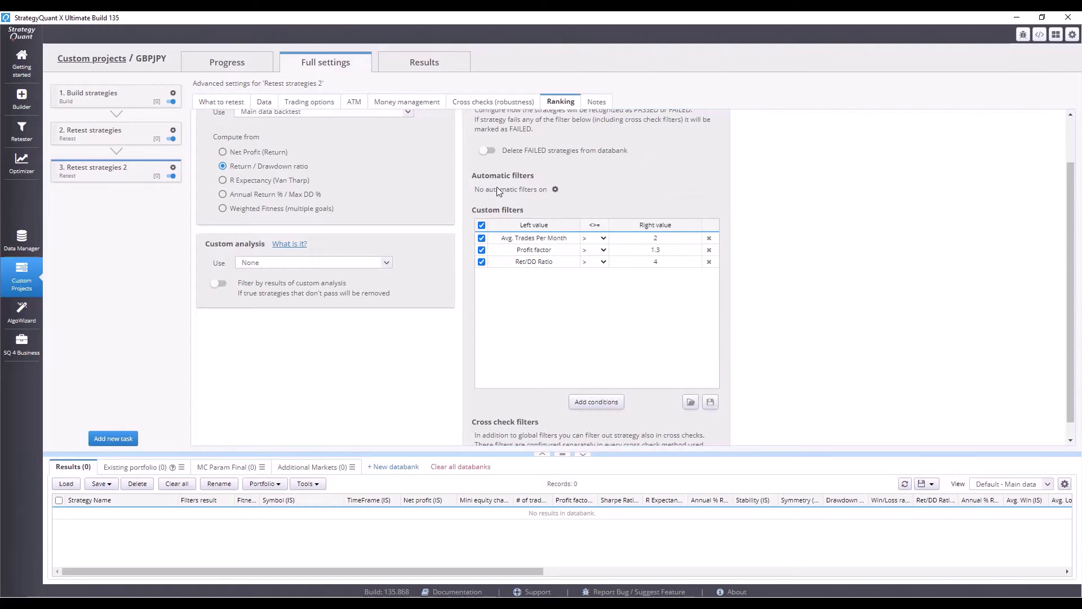
{"action": "scroll", "coordinate": [541, 239], "scroll_direction": "up", "scroll_amount": 2}
{"action": "left_click", "coordinate": [486, 207]}
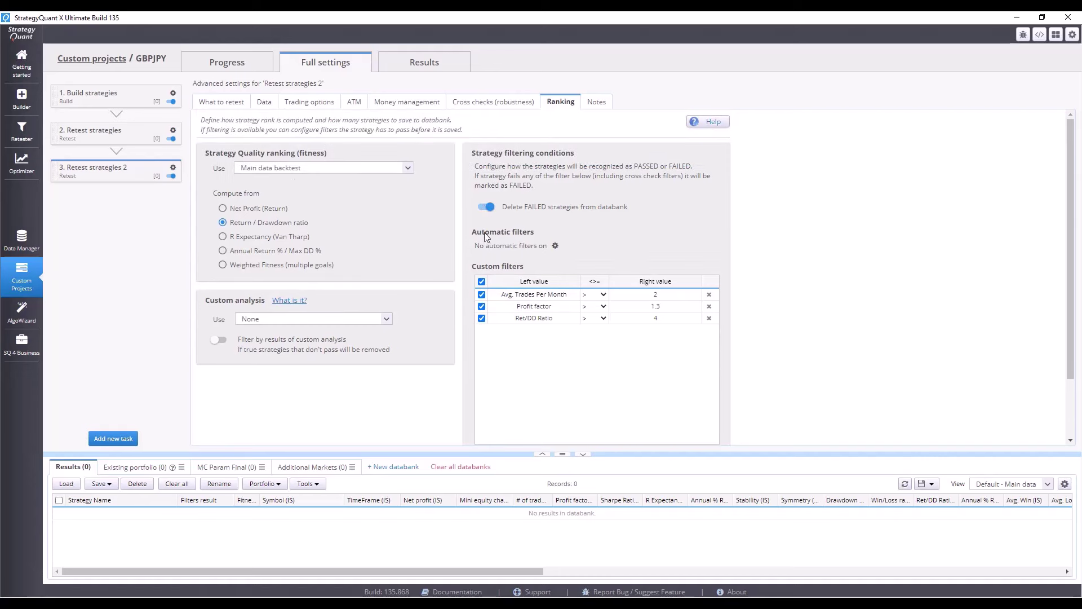
{"action": "left_click", "coordinate": [481, 282]}
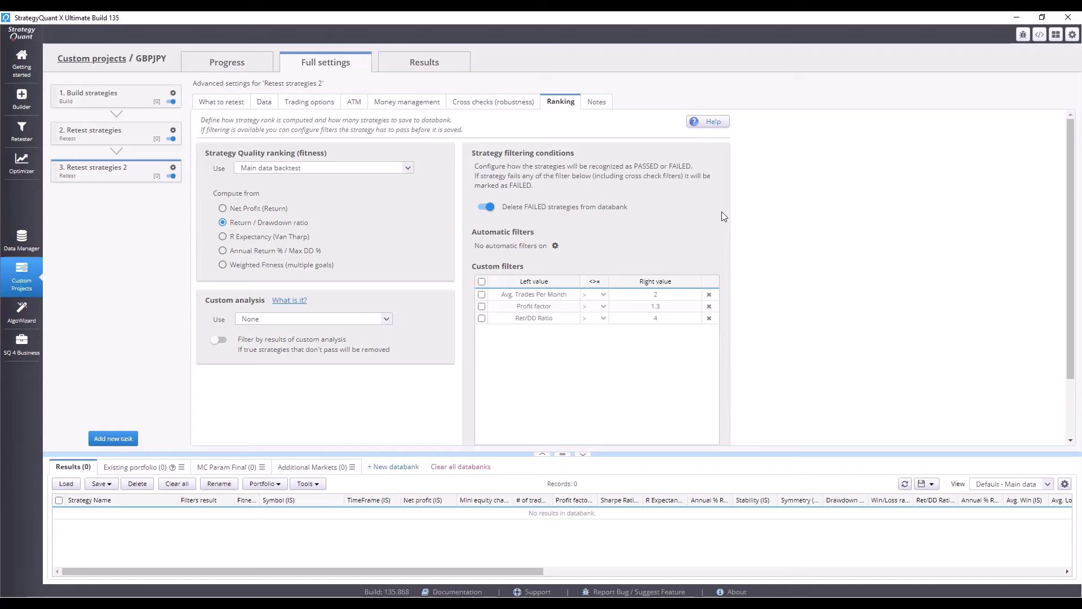
Apply the alternating out-of-sample preset to the data range parts of Retest strategies 2.
{"action": "left_click", "coordinate": [262, 104]}
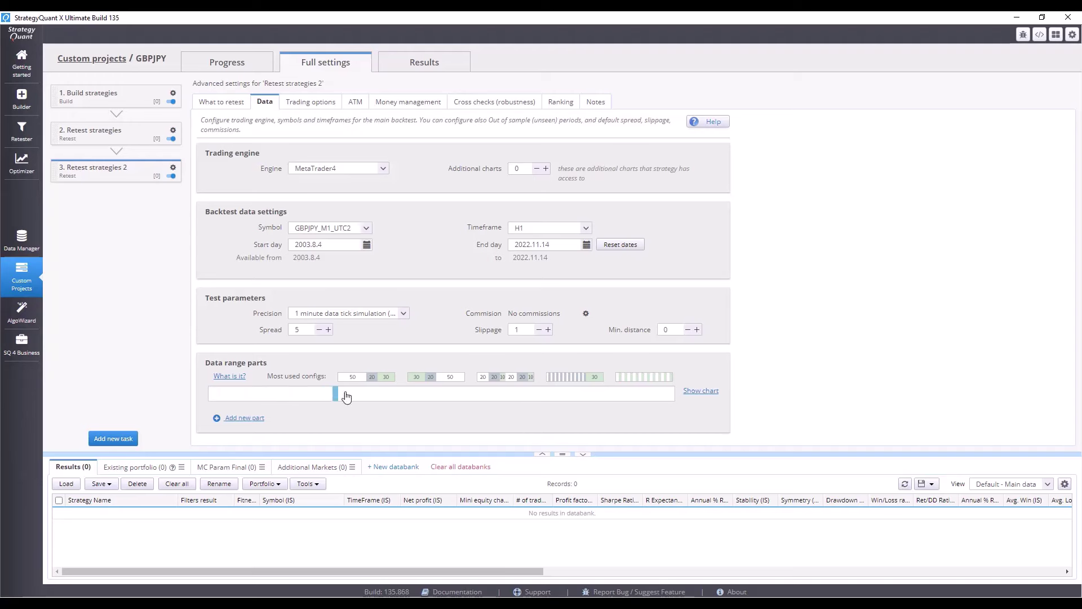
{"action": "left_click", "coordinate": [643, 382]}
{"action": "scroll", "coordinate": [458, 398], "scroll_direction": "down", "scroll_amount": 2}
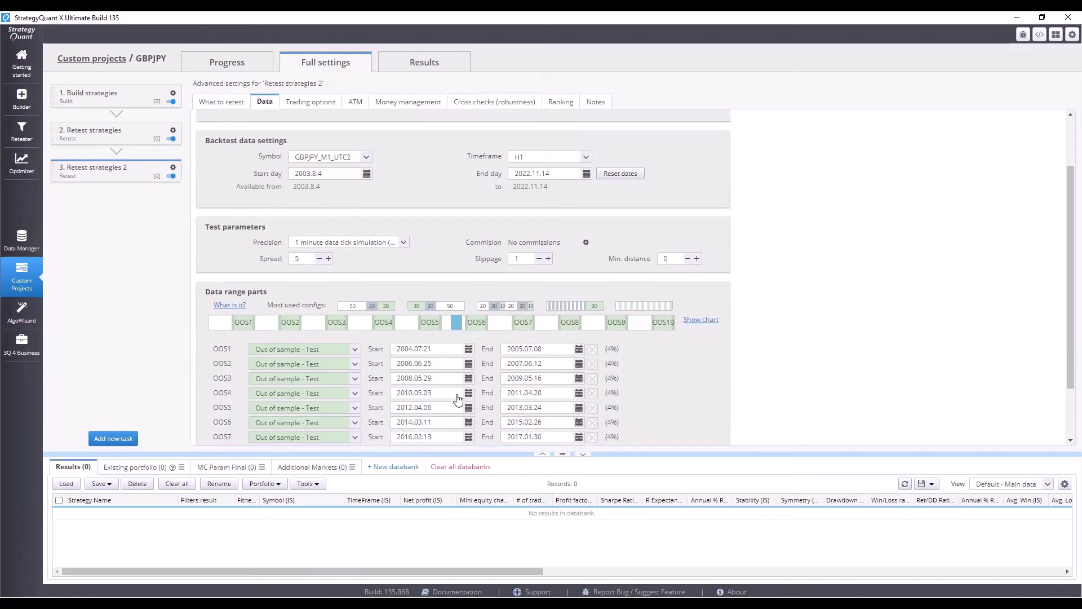
{"action": "scroll", "coordinate": [458, 399], "scroll_direction": "down", "scroll_amount": 3}
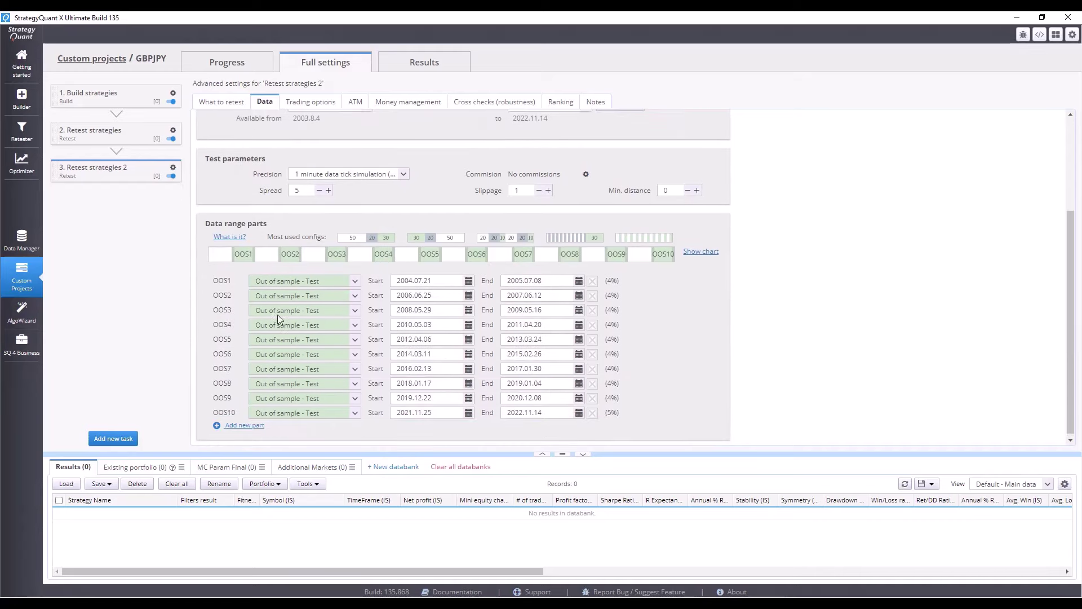
{"action": "scroll", "coordinate": [278, 315], "scroll_direction": "up", "scroll_amount": 6}
{"action": "scroll", "coordinate": [718, 330], "scroll_direction": "down", "scroll_amount": 6}
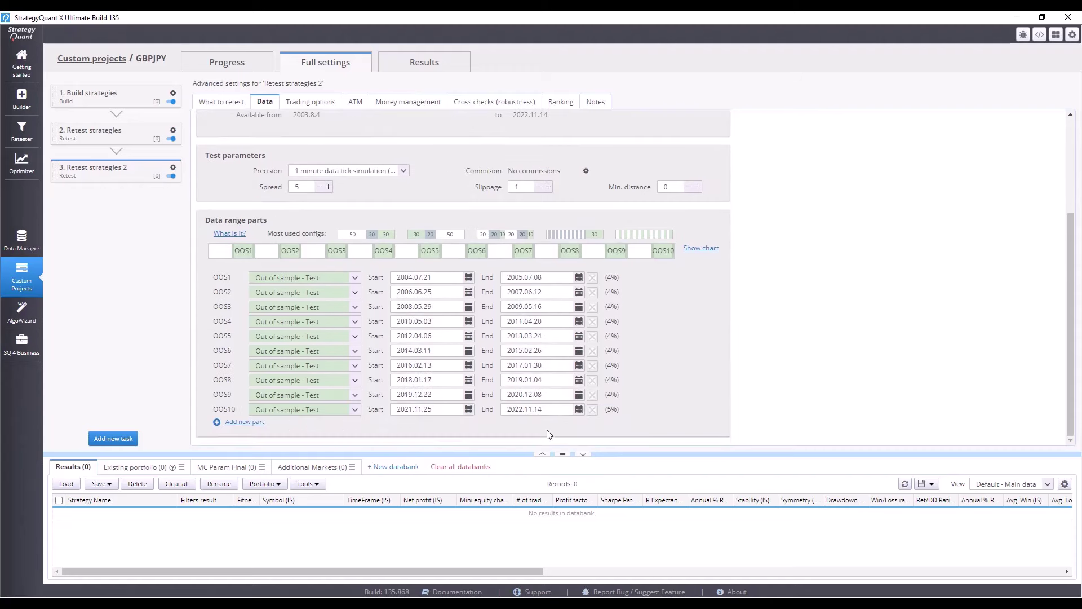
Remove all the out-of-sample parts from the data range of Retest strategies 2.
{"action": "left_click", "coordinate": [593, 379]}
{"action": "left_click", "coordinate": [593, 364]}
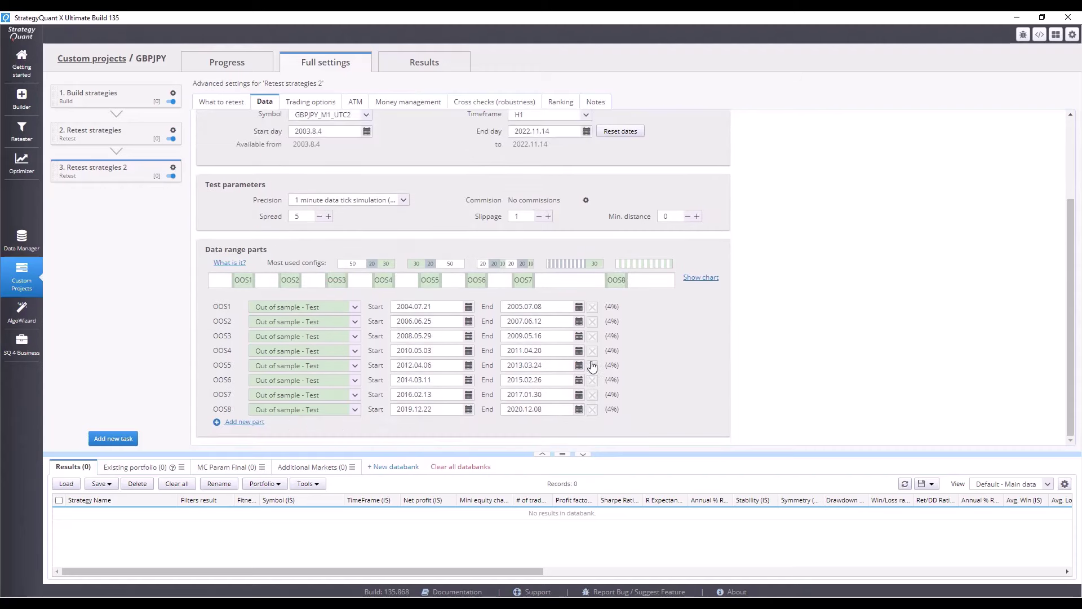
{"action": "left_click", "coordinate": [593, 350]}
{"action": "left_click", "coordinate": [593, 337]}
{"action": "left_click", "coordinate": [593, 351]}
{"action": "left_click", "coordinate": [592, 351]}
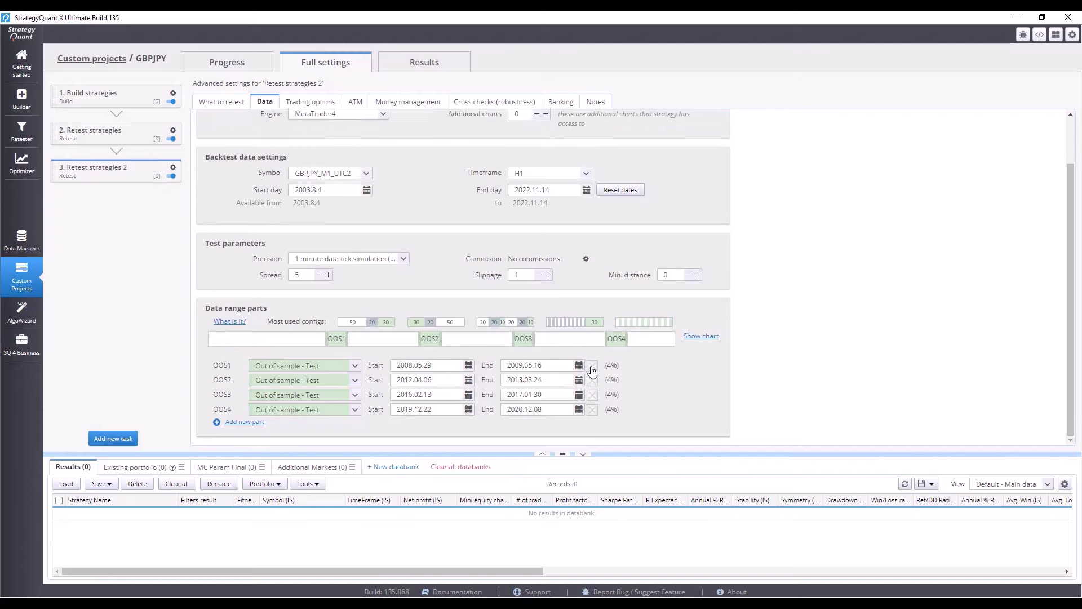
{"action": "left_click", "coordinate": [593, 365]}
{"action": "left_click", "coordinate": [592, 381]}
{"action": "left_click", "coordinate": [593, 394]}
{"action": "left_click", "coordinate": [593, 410]}
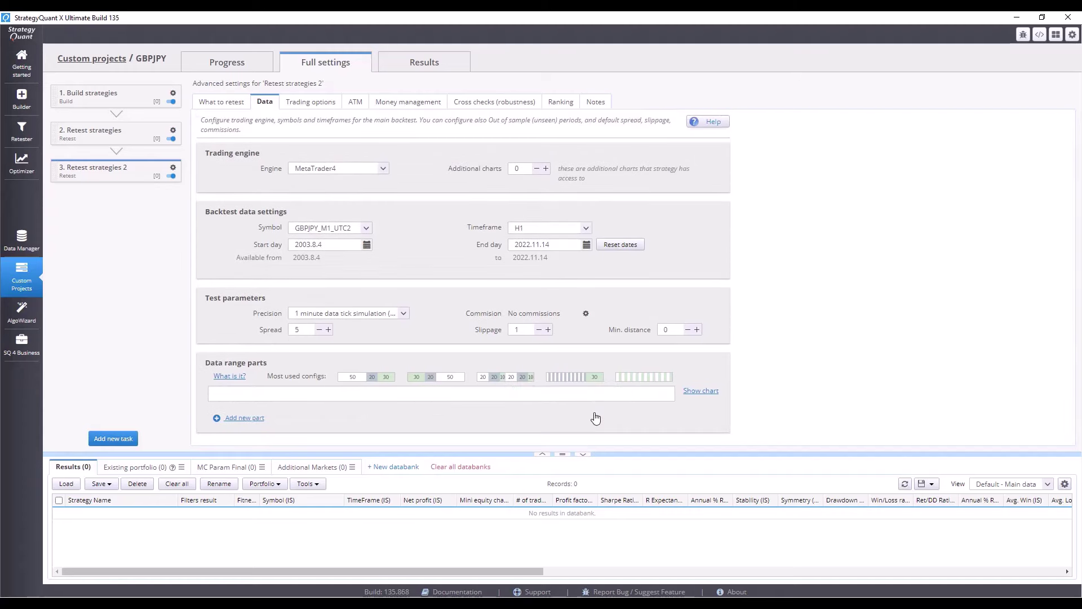
Review the settings summaries of the Build strategies and Retest strategies tasks.
{"action": "left_click", "coordinate": [134, 103]}
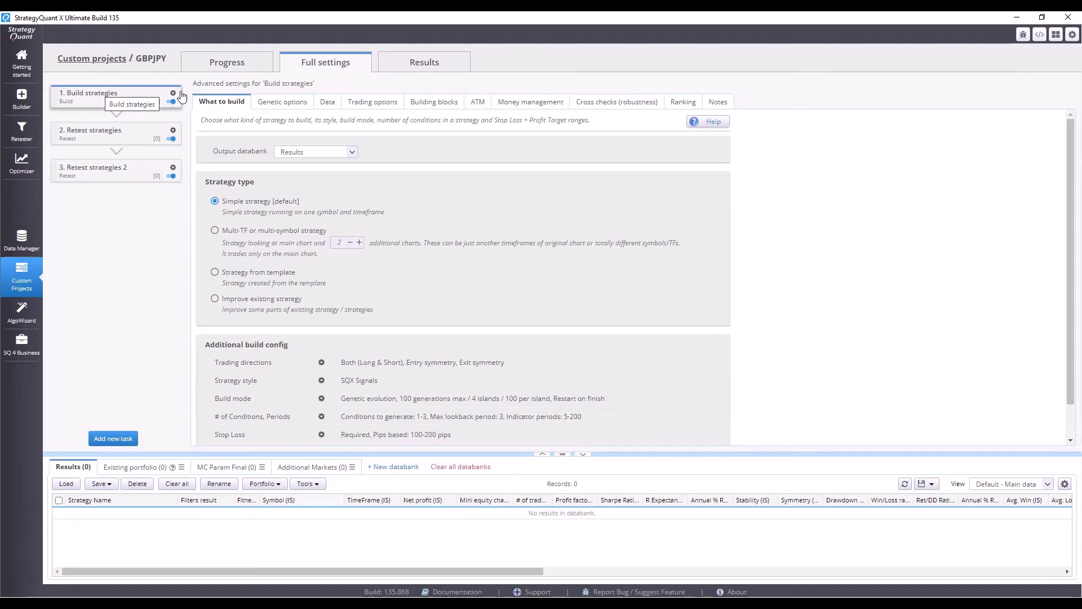
{"action": "left_click", "coordinate": [227, 64]}
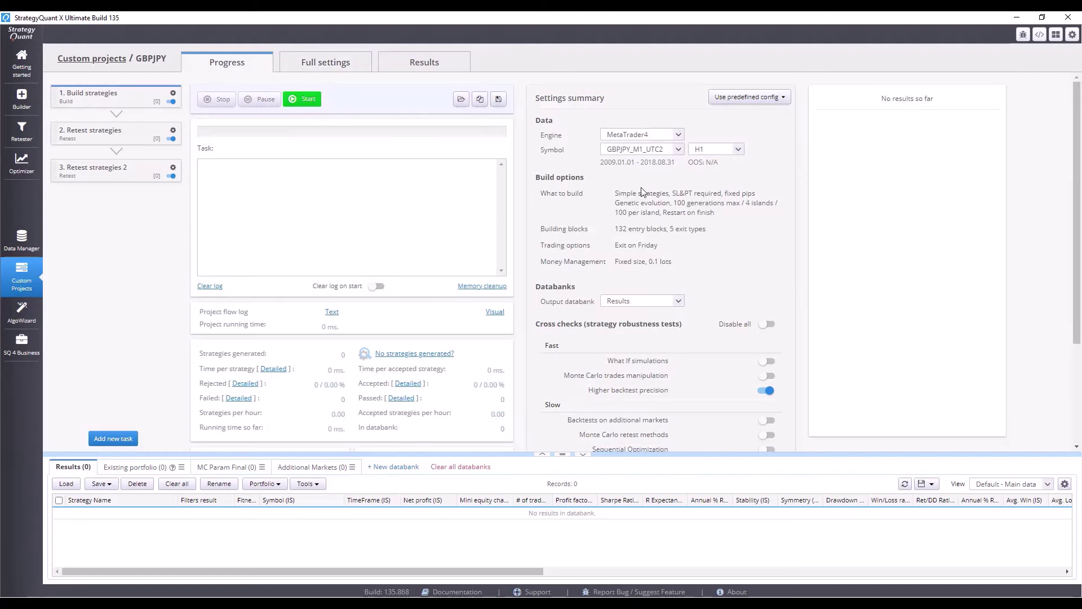
{"action": "left_click", "coordinate": [79, 138]}
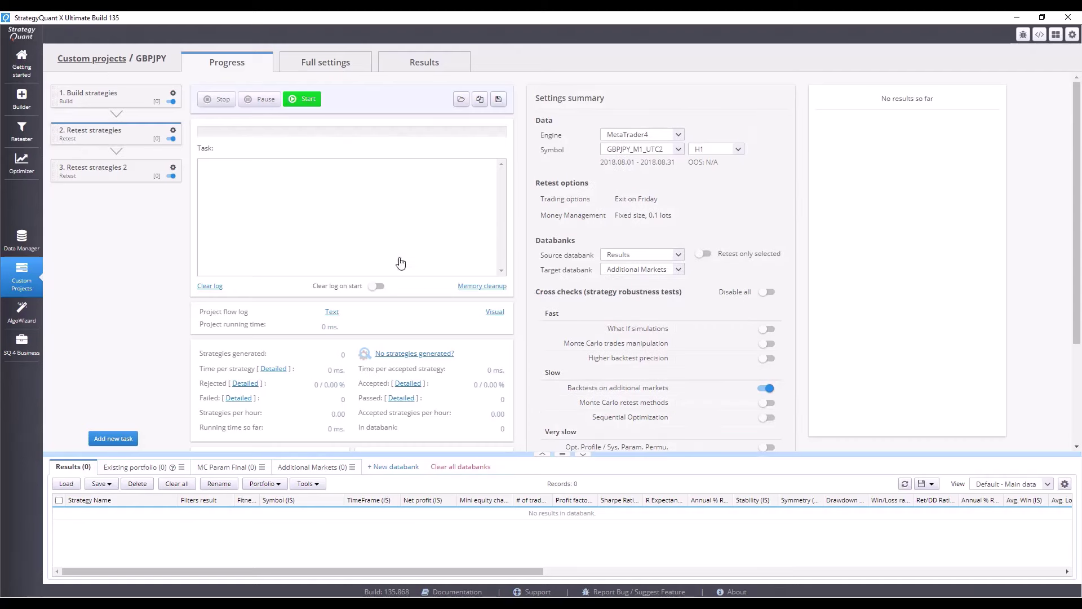
Review the additional-market backtests of Retest strategies and the databank settings and summary of Retest strategies 2.
{"action": "left_click", "coordinate": [337, 72]}
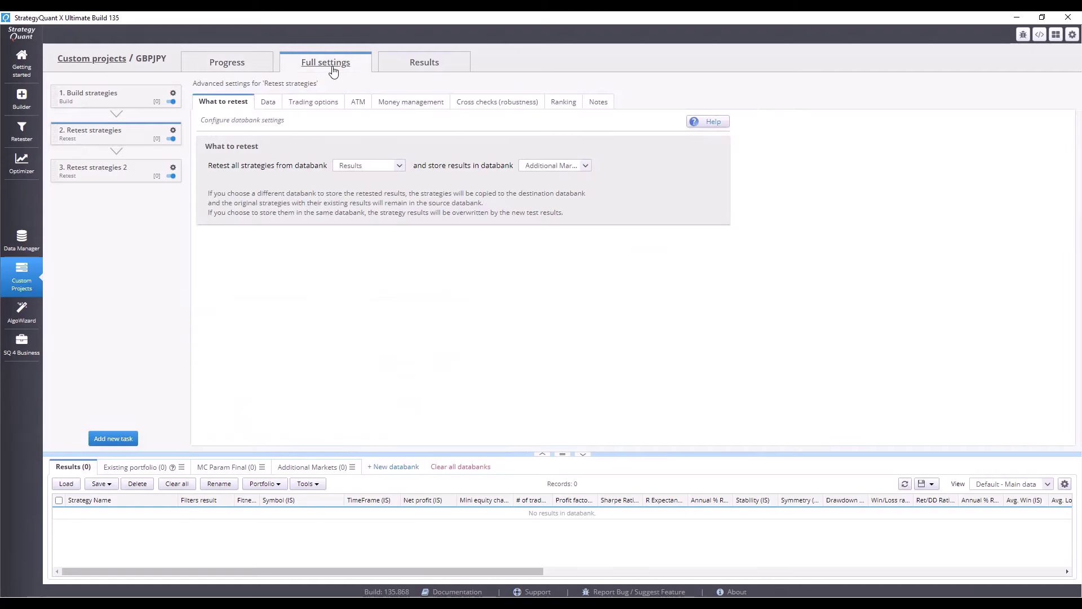
{"action": "left_click", "coordinate": [482, 107]}
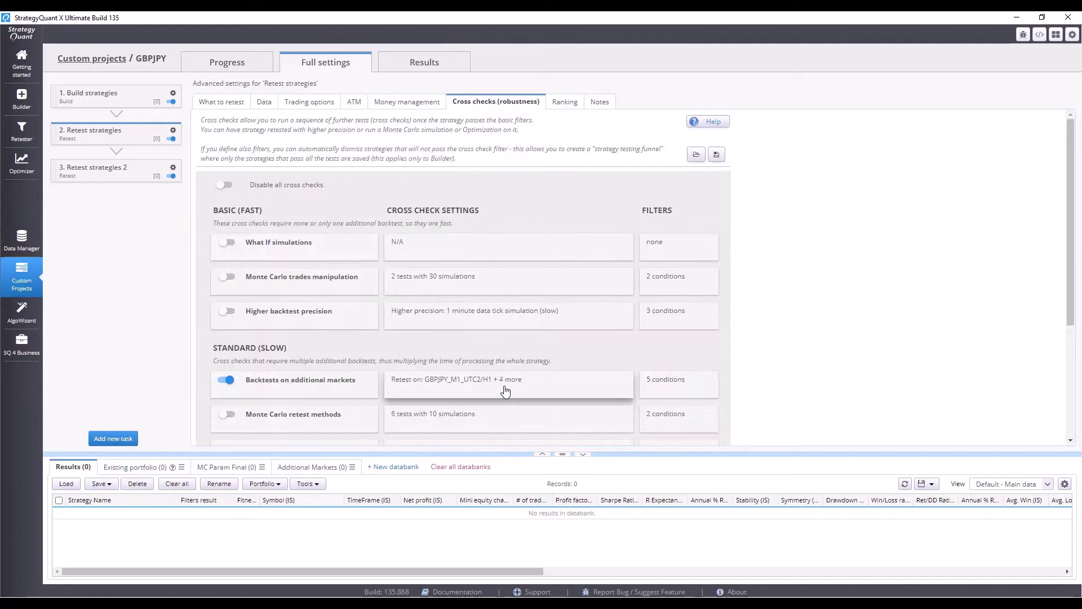
{"action": "left_click", "coordinate": [507, 376]}
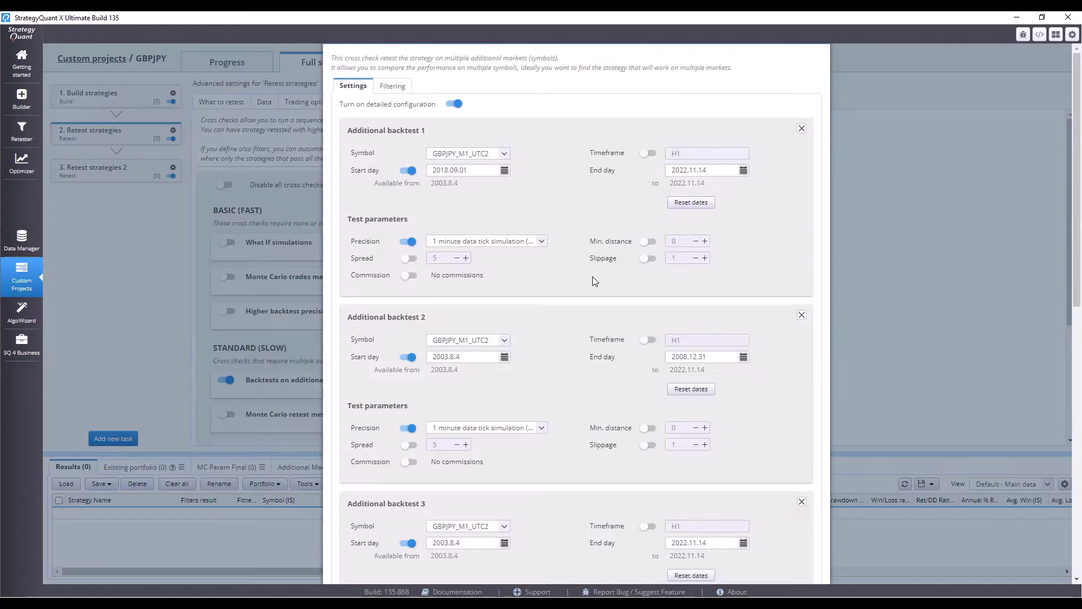
{"action": "scroll", "coordinate": [593, 277], "scroll_direction": "down", "scroll_amount": 10}
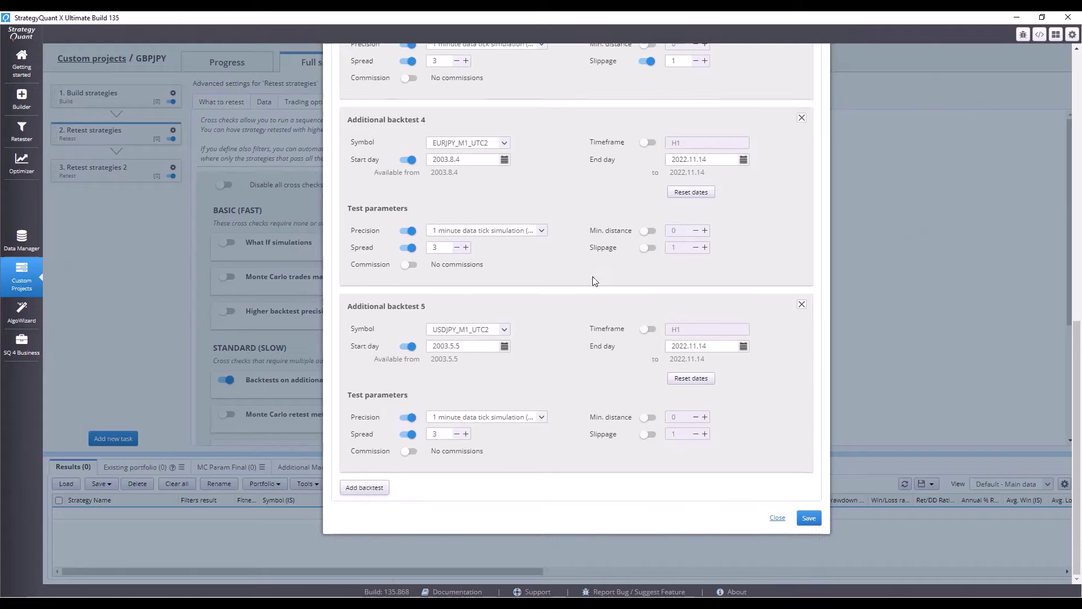
{"action": "scroll", "coordinate": [596, 397], "scroll_direction": "up", "scroll_amount": 10}
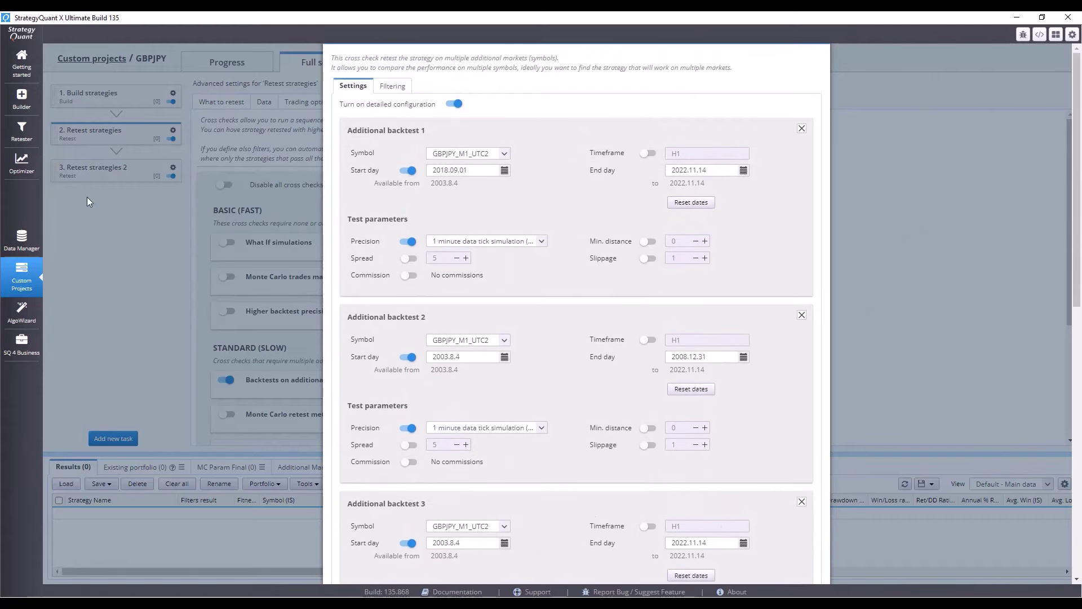
{"action": "scroll", "coordinate": [789, 338], "scroll_direction": "down", "scroll_amount": 10}
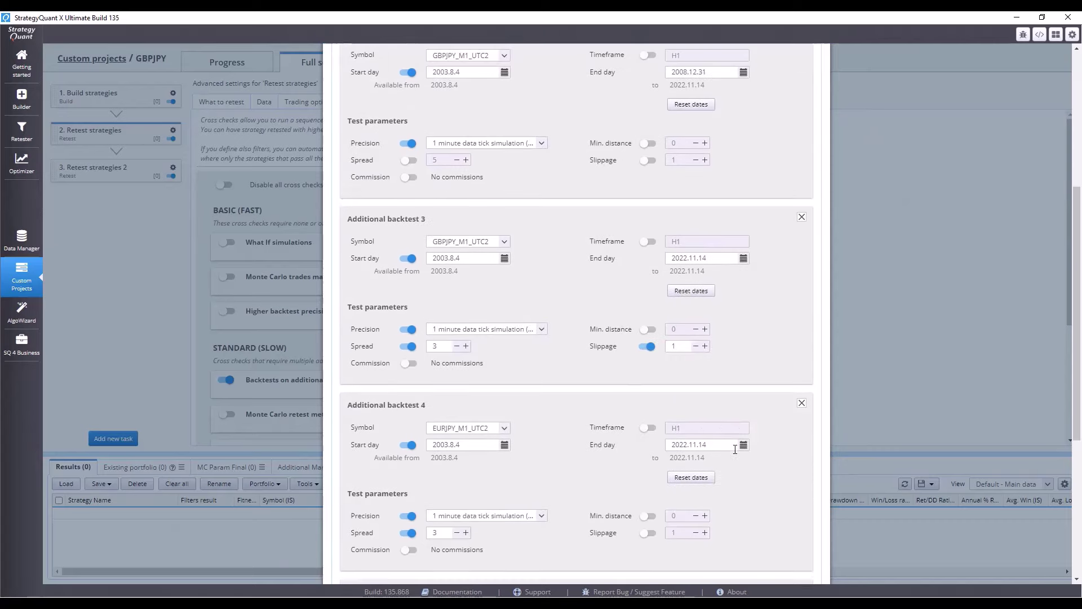
{"action": "left_click", "coordinate": [805, 519]}
{"action": "left_click", "coordinate": [103, 182]}
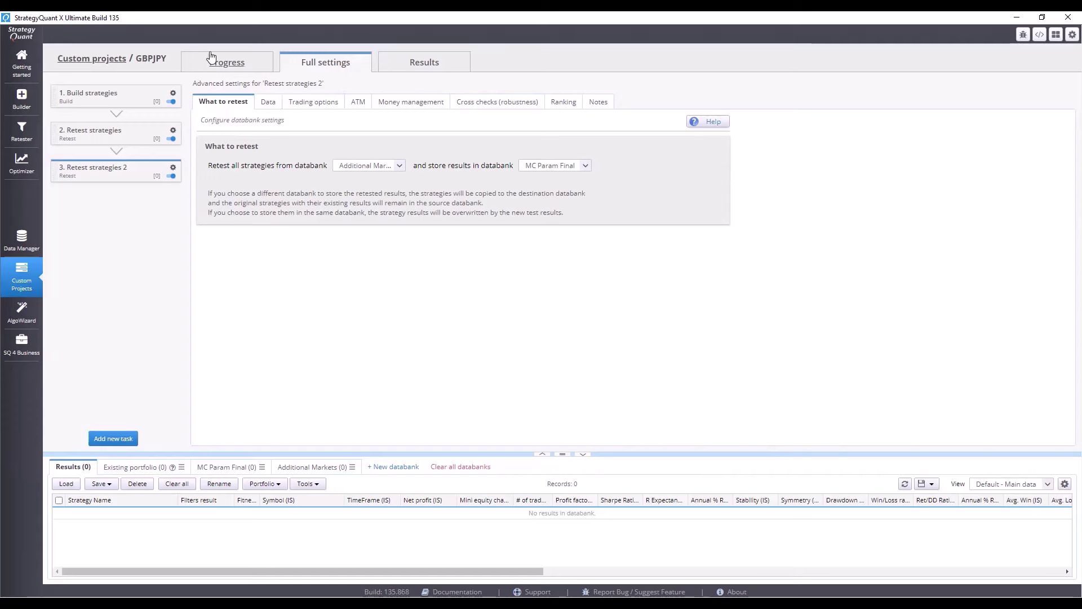
{"action": "left_click", "coordinate": [214, 63]}
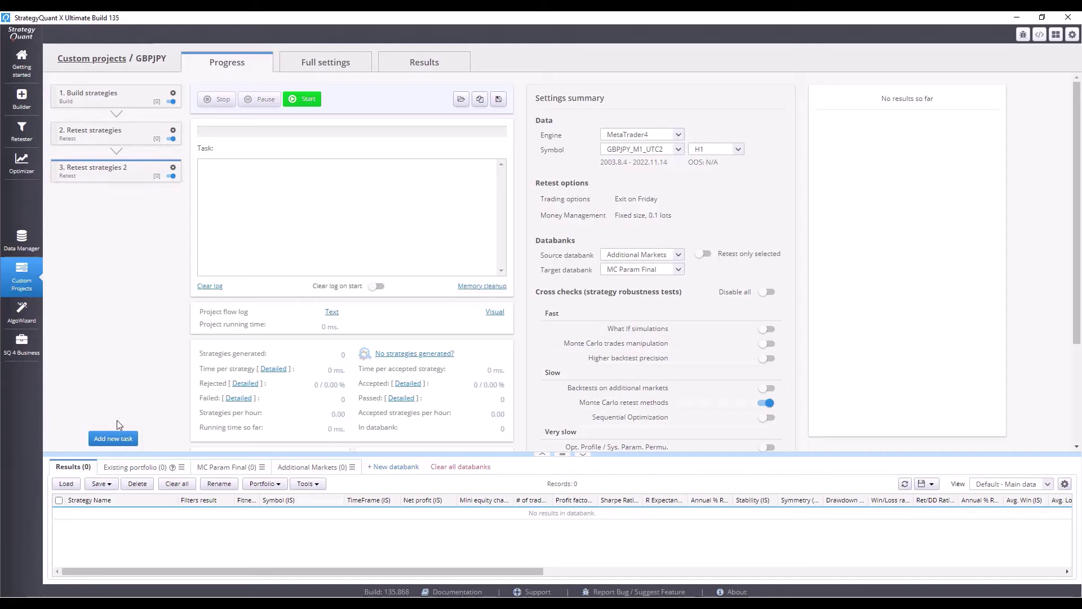
Add a Clear databanks task and a Go To Task task to the end of the project.
{"action": "left_click", "coordinate": [113, 440]}
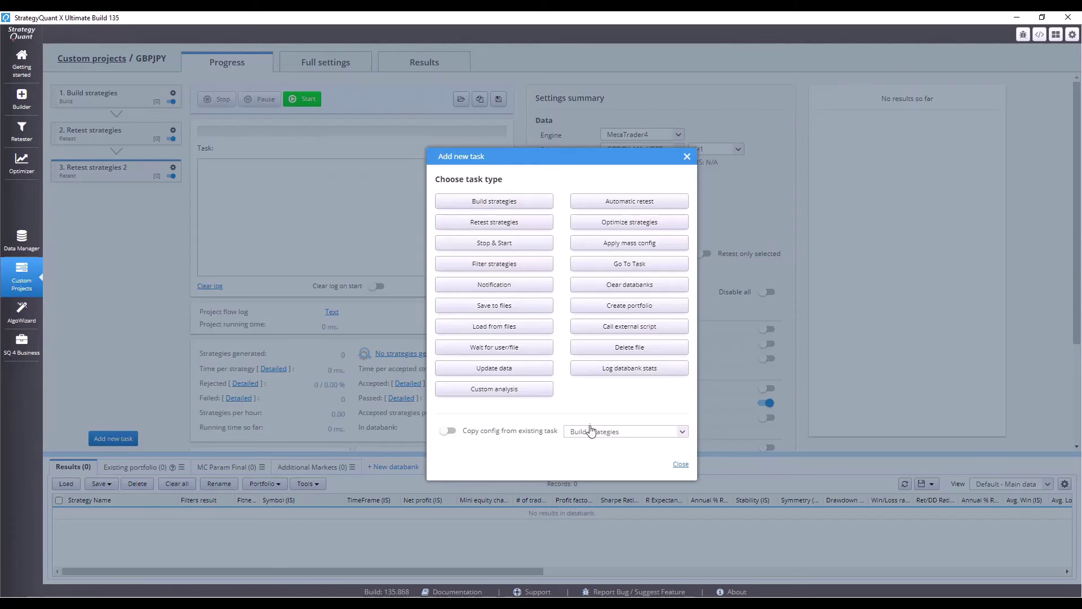
{"action": "left_click", "coordinate": [662, 285]}
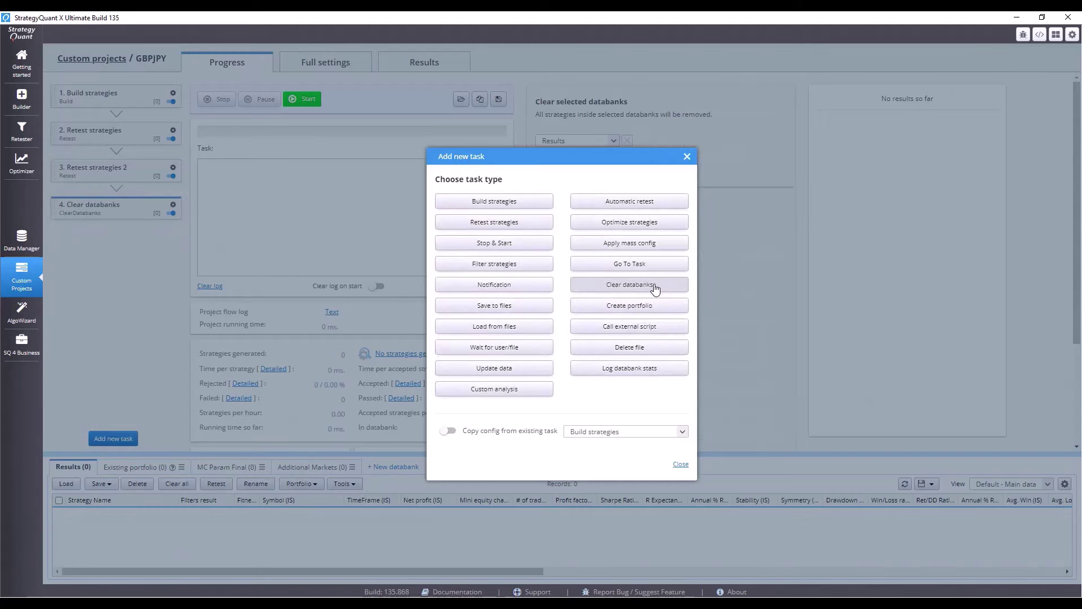
{"action": "left_click", "coordinate": [652, 272]}
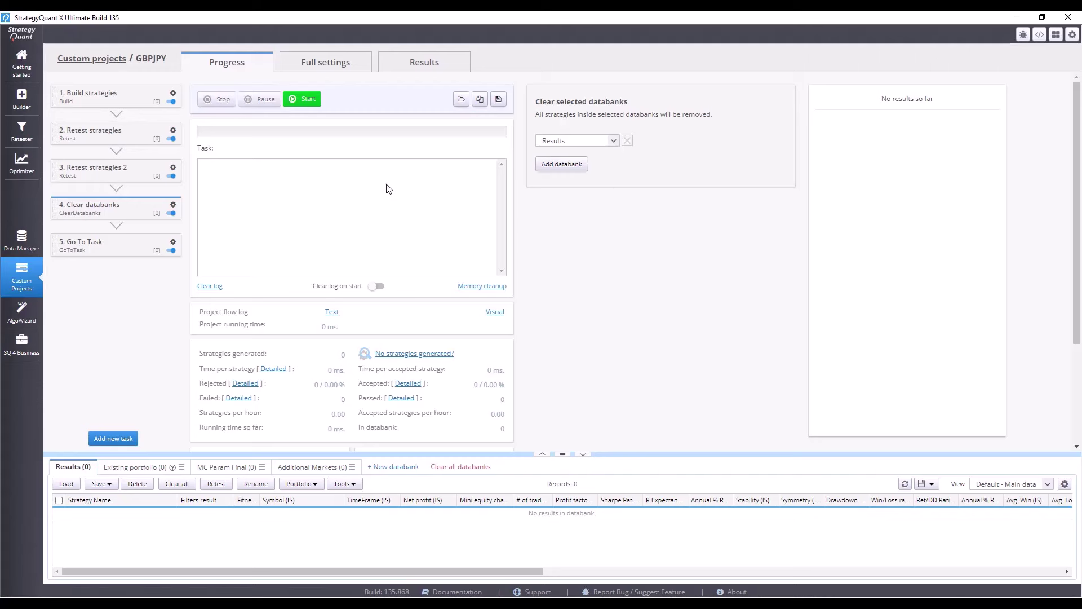
Add the Additional Markets databank to the databanks emptied by the Clear databanks task.
{"action": "left_click", "coordinate": [580, 165]}
{"action": "left_click", "coordinate": [613, 159]}
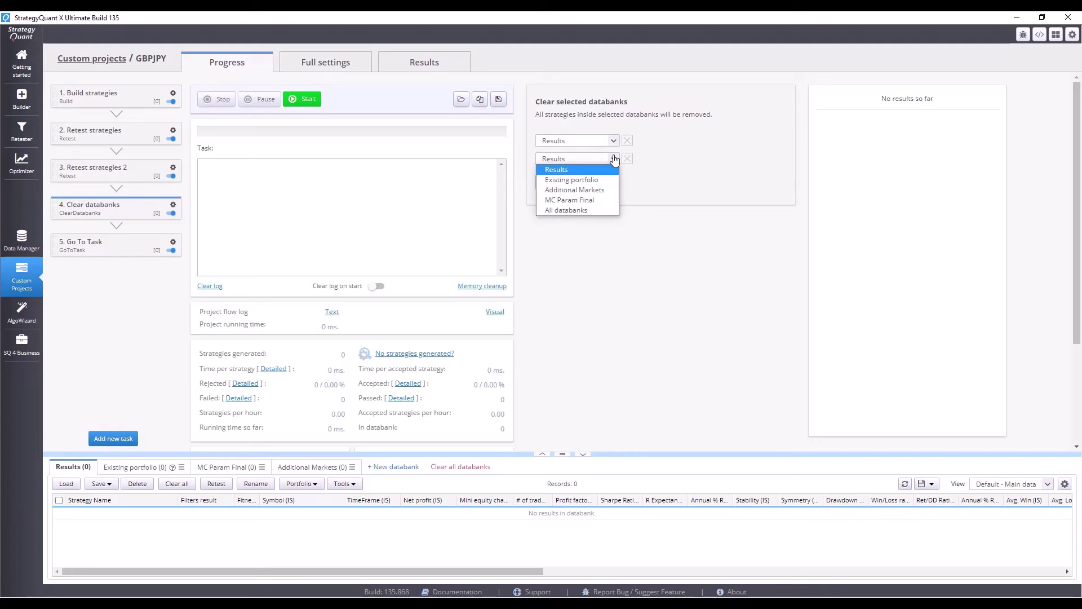
{"action": "left_click", "coordinate": [599, 190]}
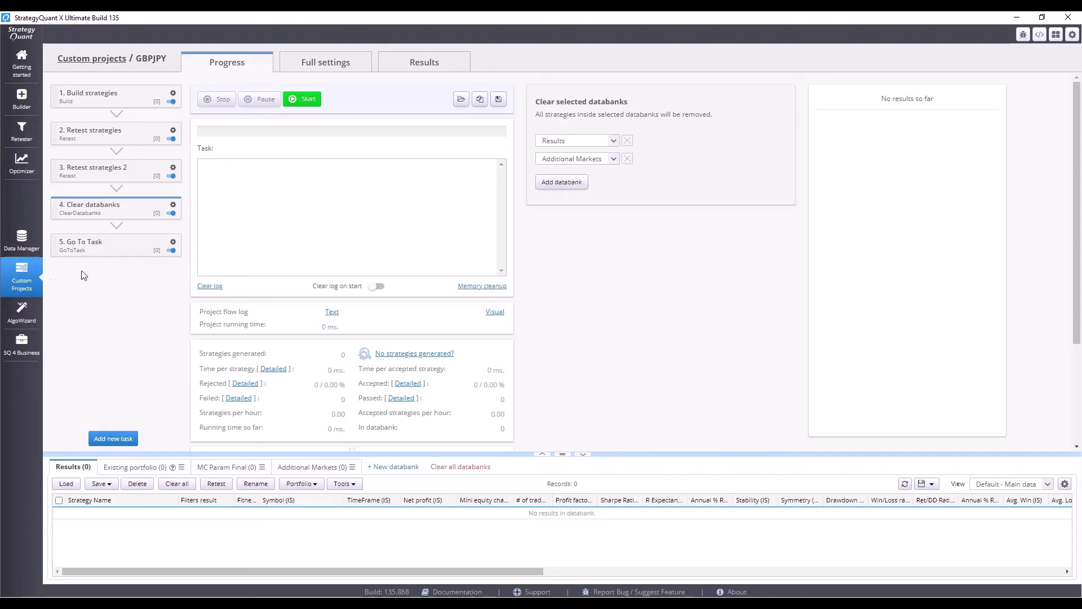
Make the Go To Task step jump back to Build strategies without any conditions.
{"action": "left_click", "coordinate": [102, 253]}
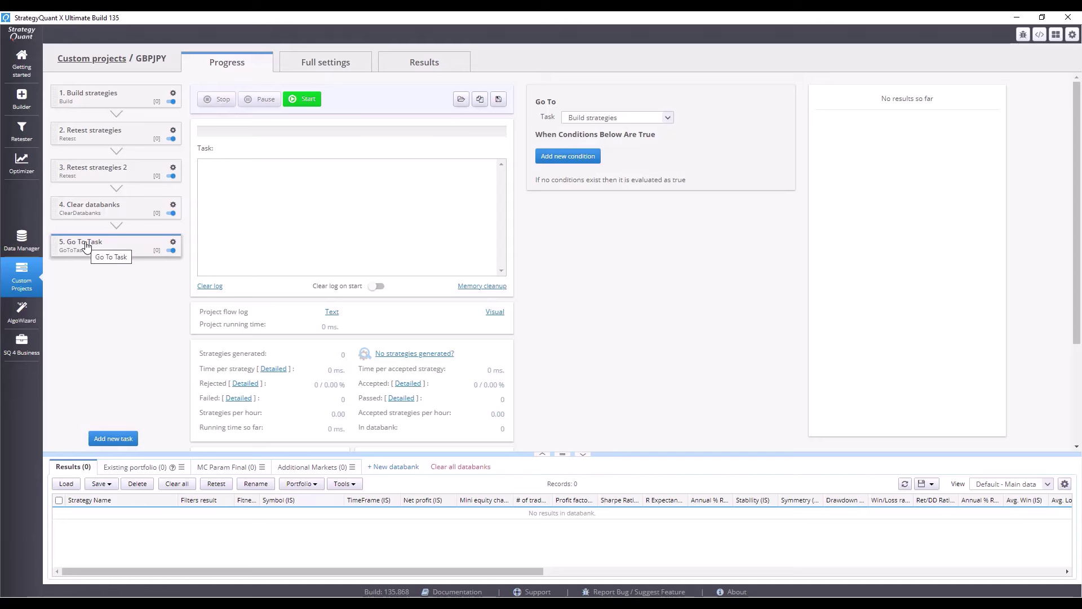
{"action": "left_click", "coordinate": [668, 118]}
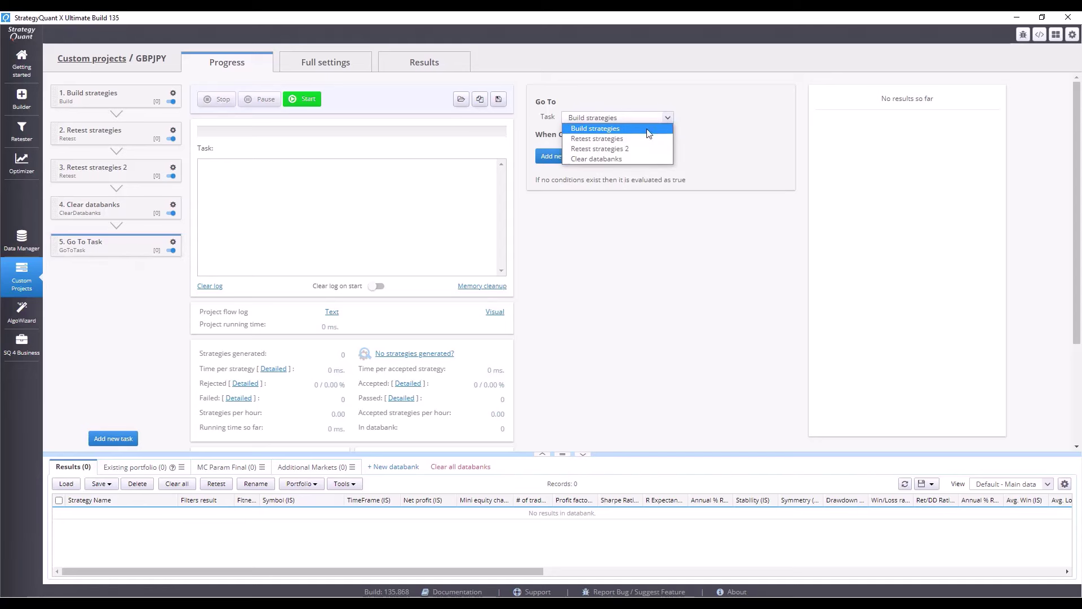
{"action": "left_click", "coordinate": [648, 134]}
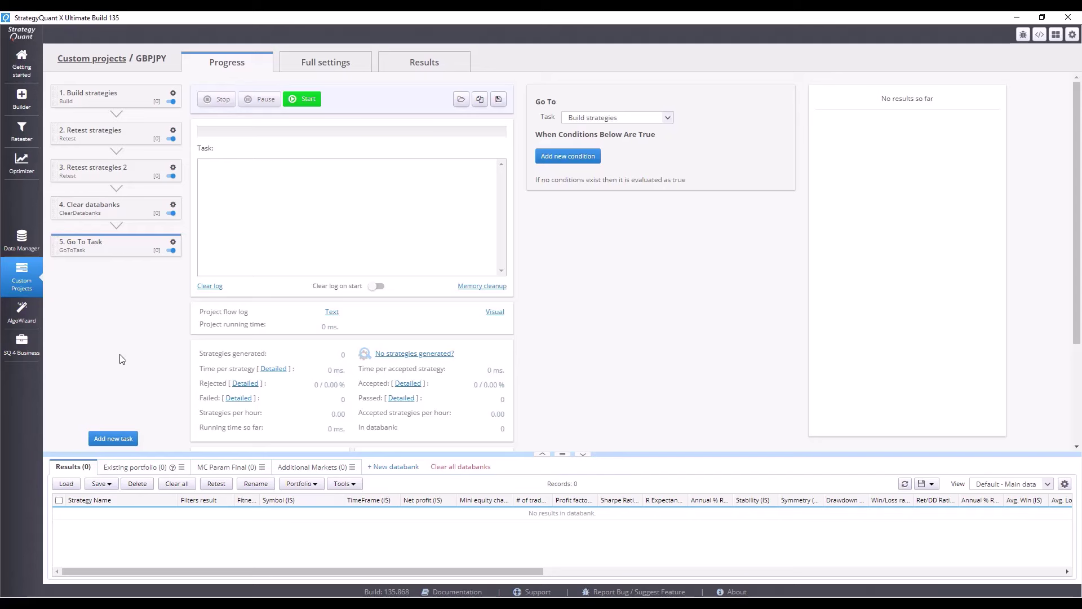
Check the full settings of the Go To Task and Clear databanks tasks, and return to the Build strategies progress summary.
{"action": "left_click", "coordinate": [323, 60]}
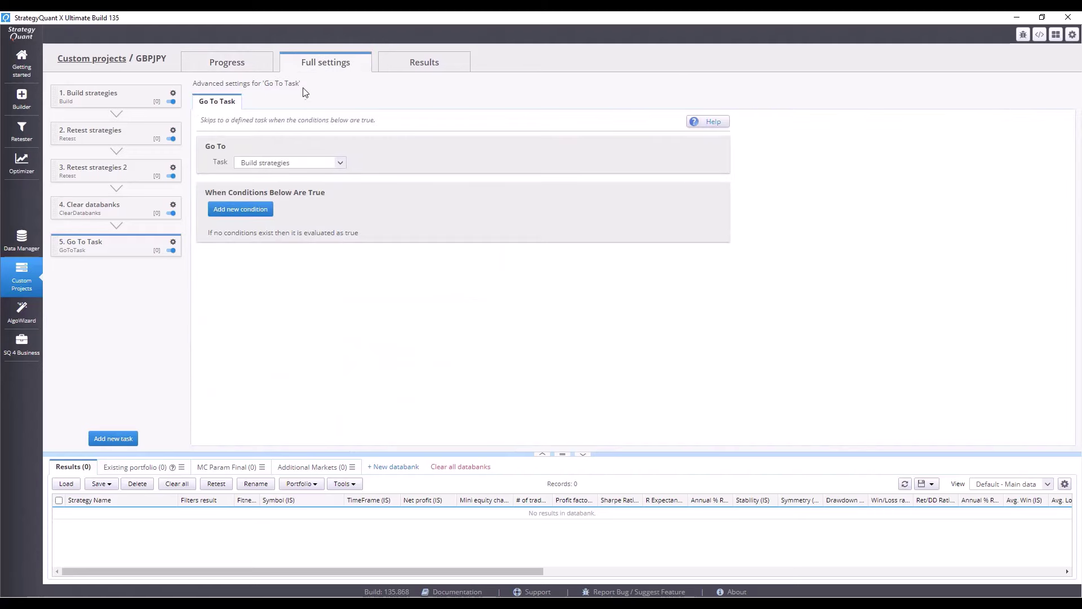
{"action": "left_click", "coordinate": [222, 73]}
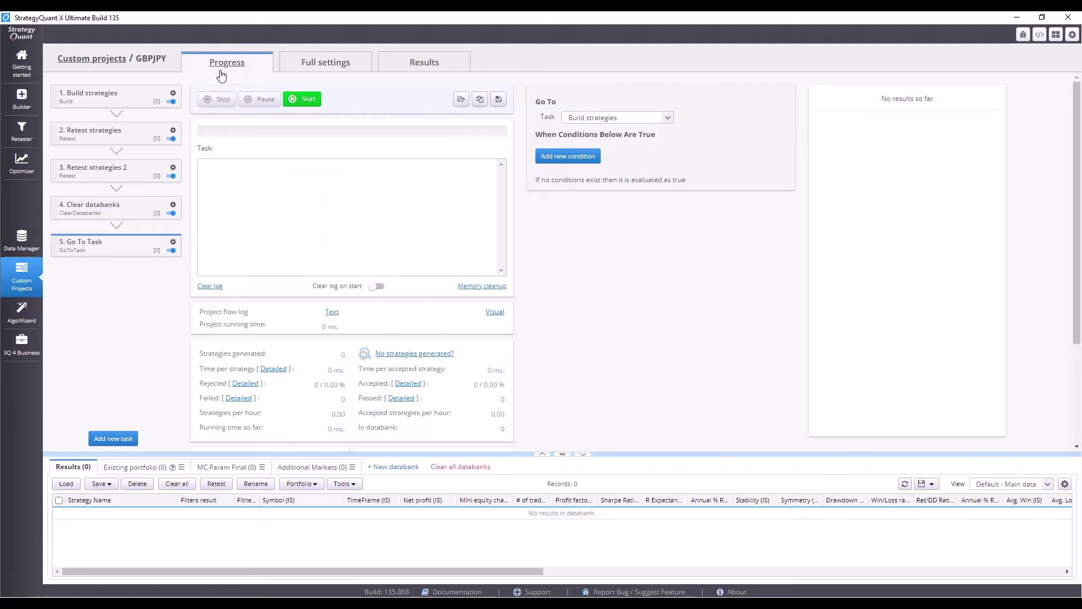
{"action": "left_click", "coordinate": [130, 208]}
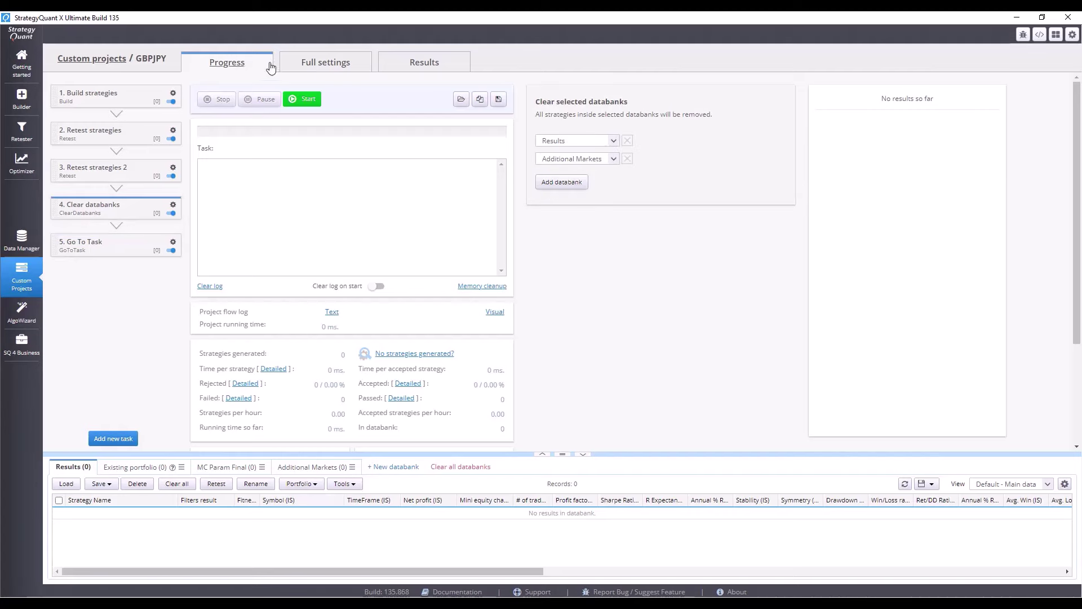
{"action": "left_click", "coordinate": [294, 64]}
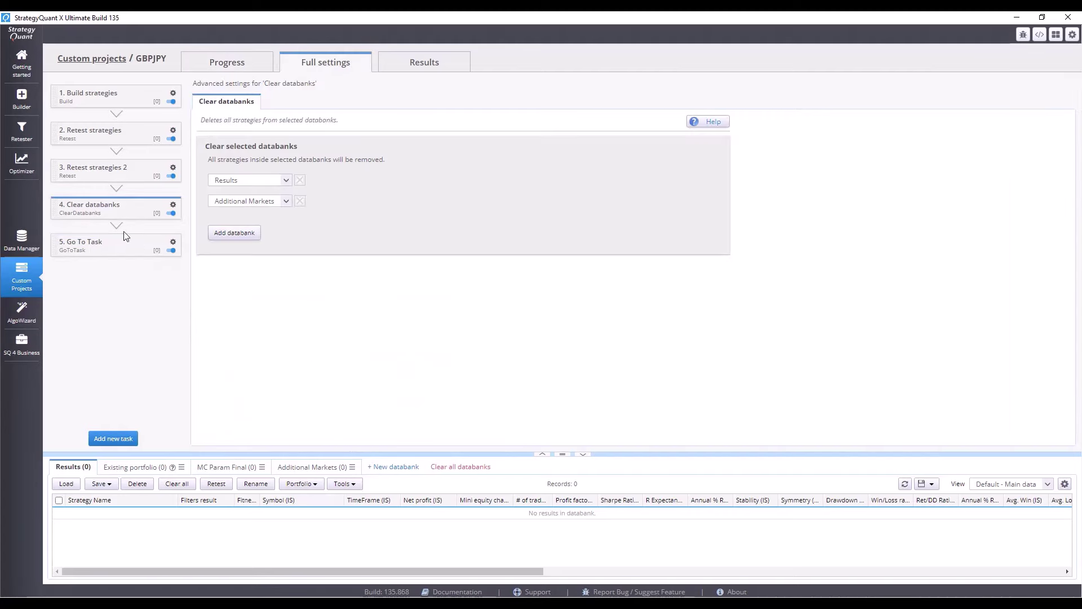
{"action": "left_click", "coordinate": [186, 64]}
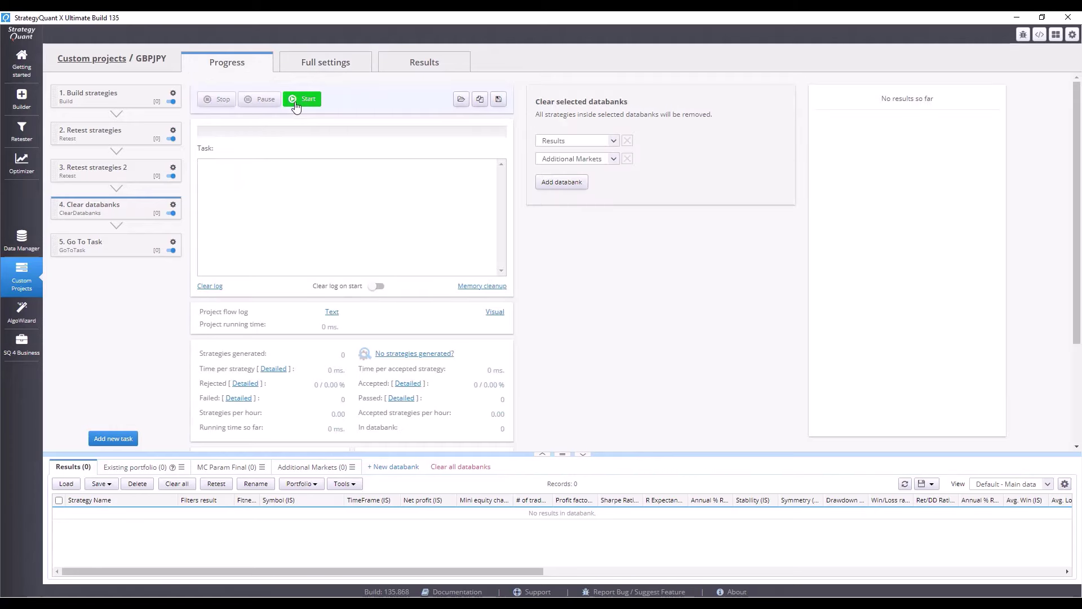
{"action": "left_click", "coordinate": [128, 101]}
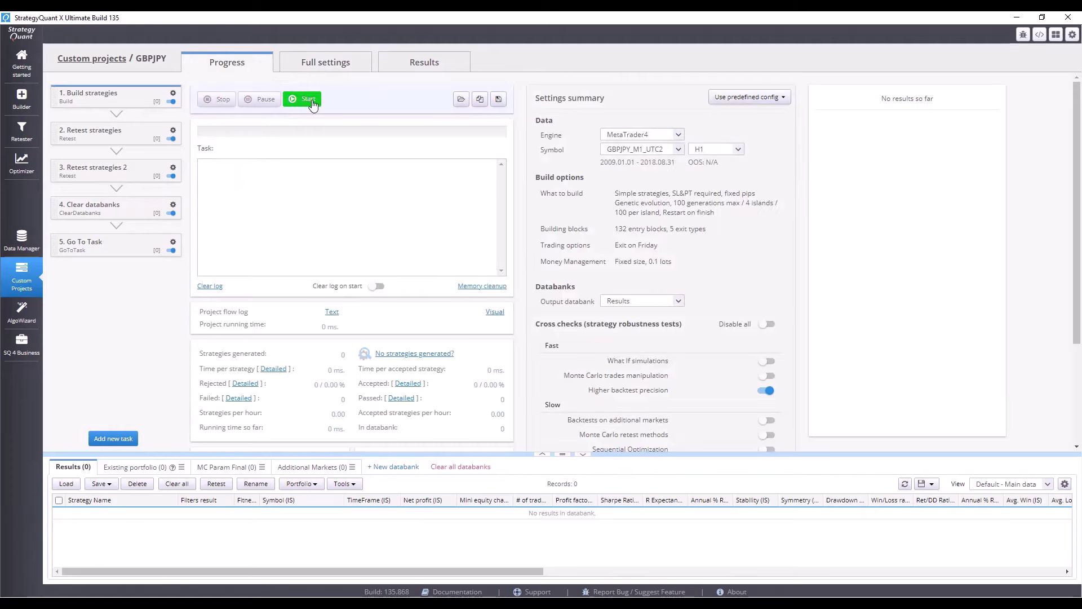